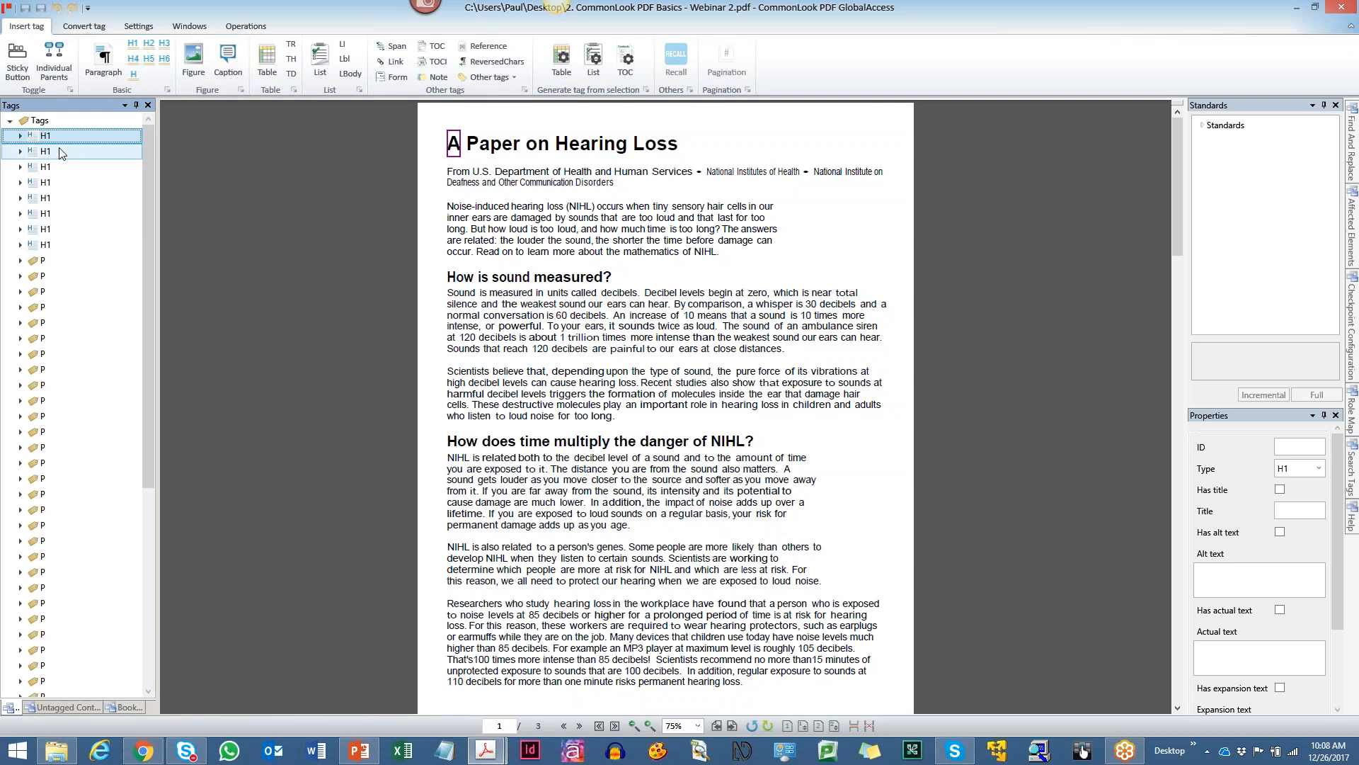
# Examine which part of the title "A Paper on Hearing Loss" each of the separate H1 tags covers.
pyautogui.click(56, 187)
pyautogui.click(58, 196)
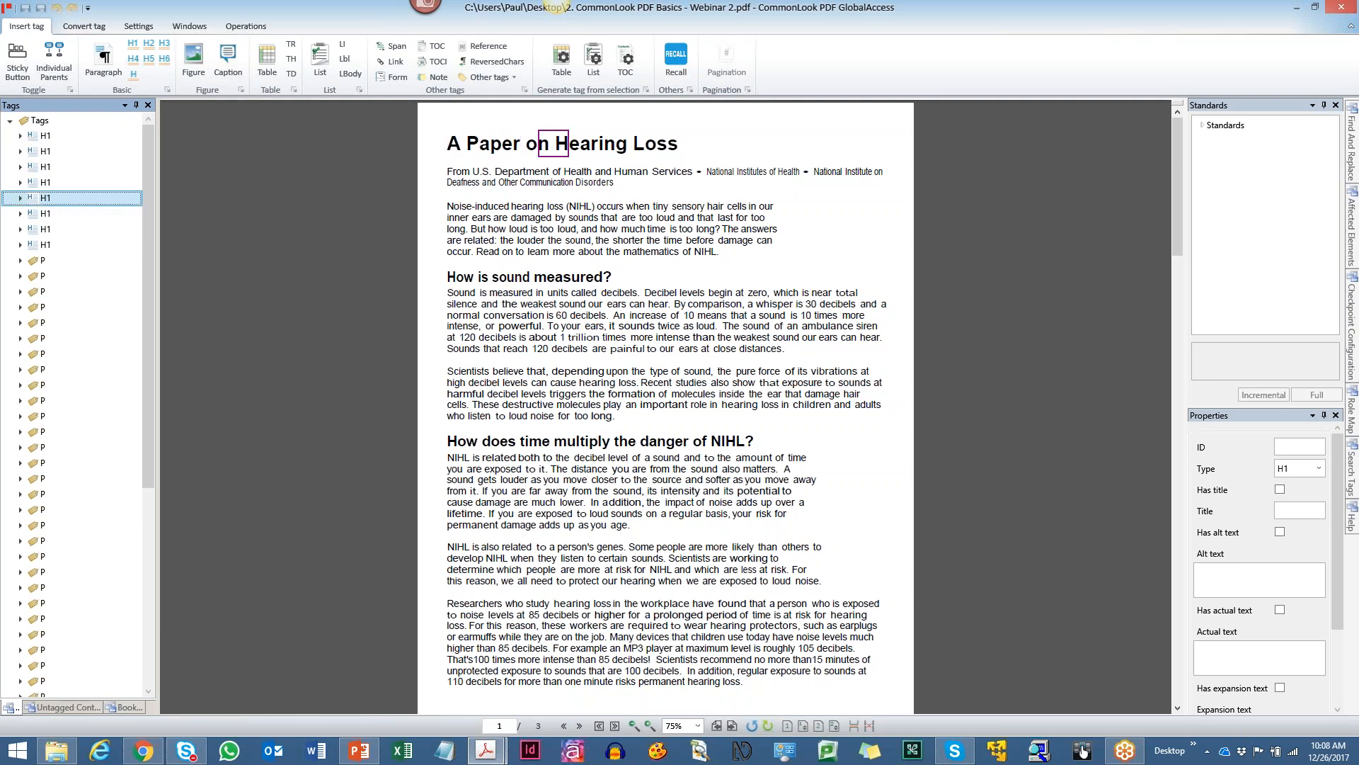
pyautogui.click(62, 213)
pyautogui.click(61, 229)
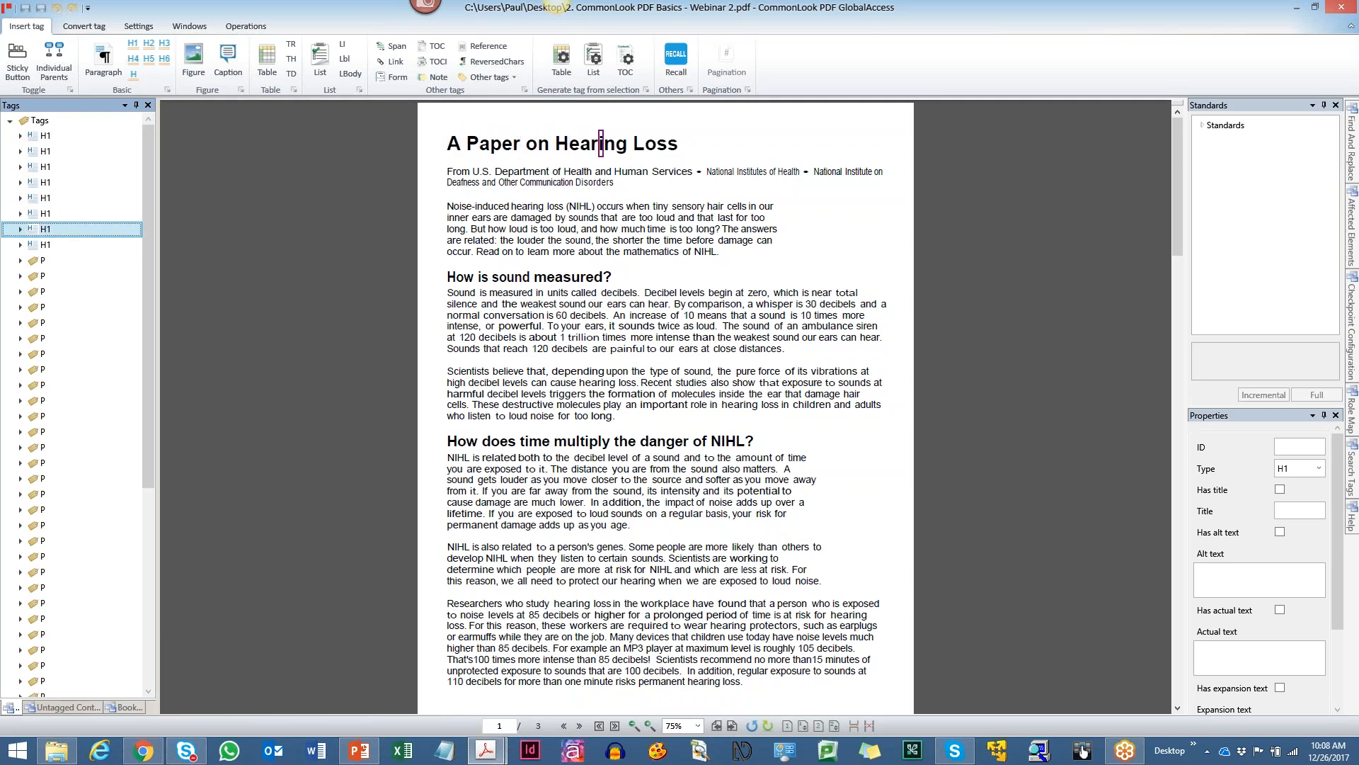
pyautogui.click(61, 245)
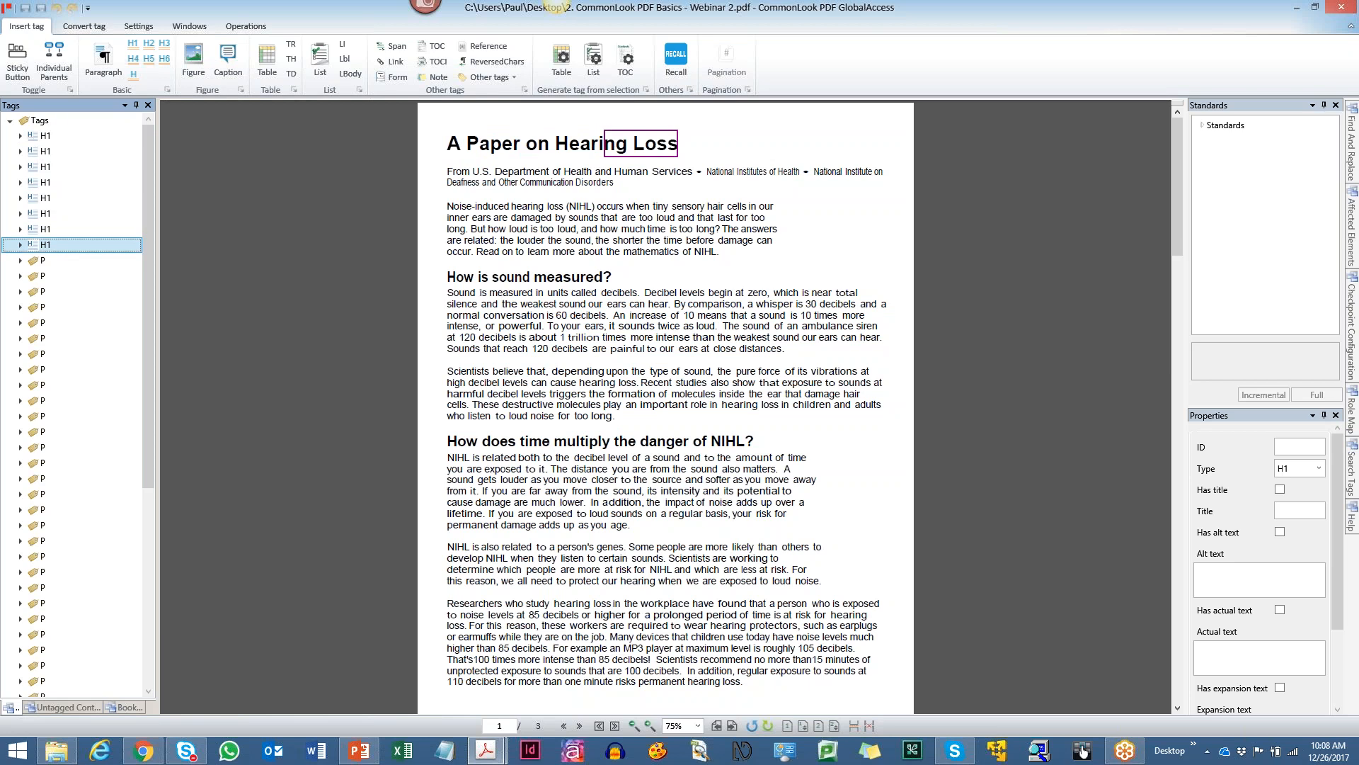
pyautogui.click(56, 137)
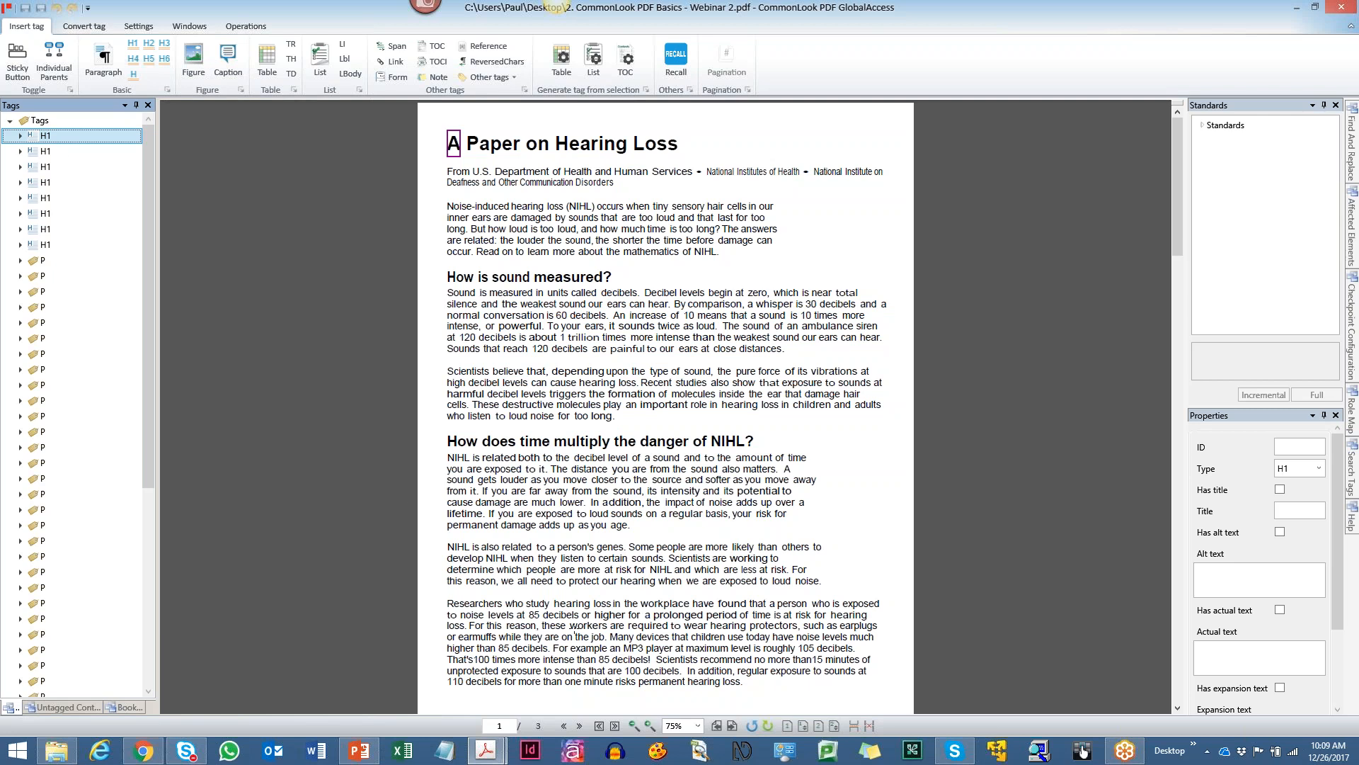
pyautogui.click(650, 726)
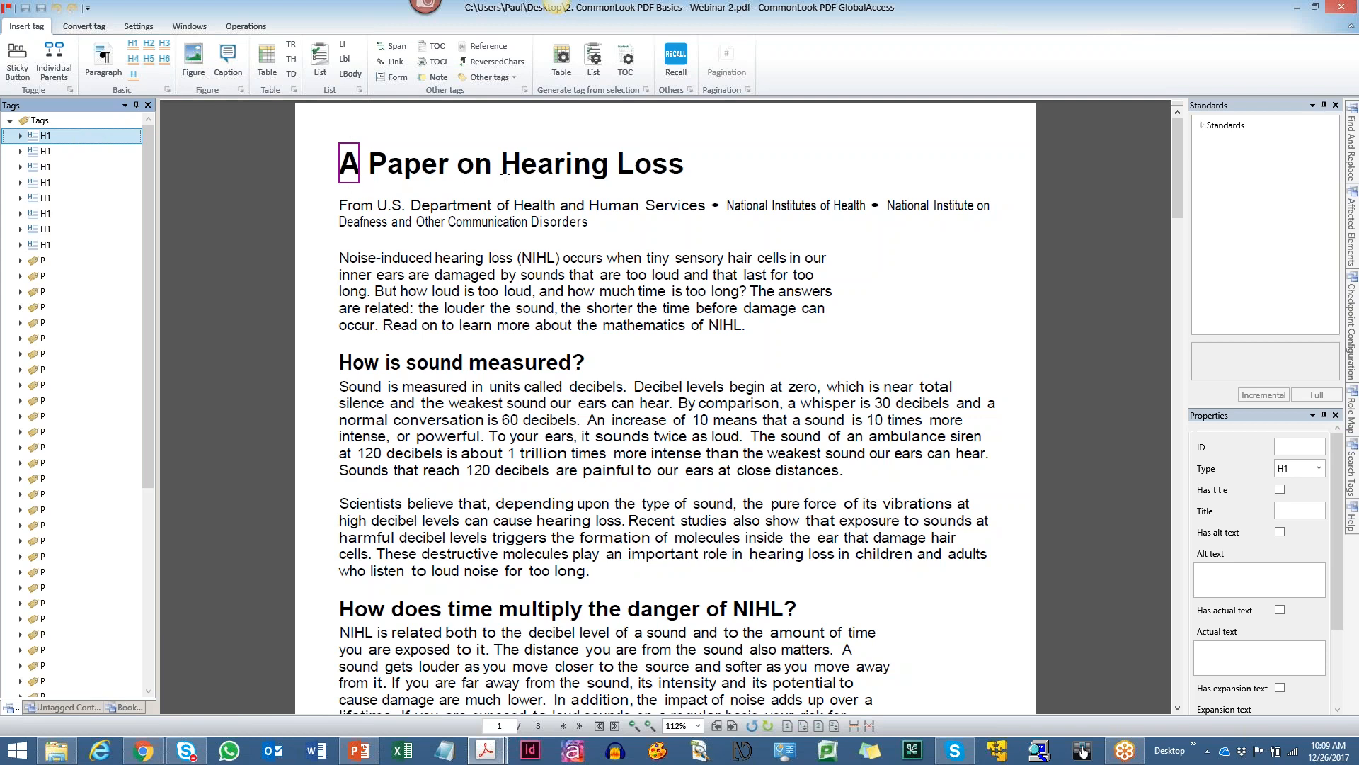
pyautogui.press('Down')
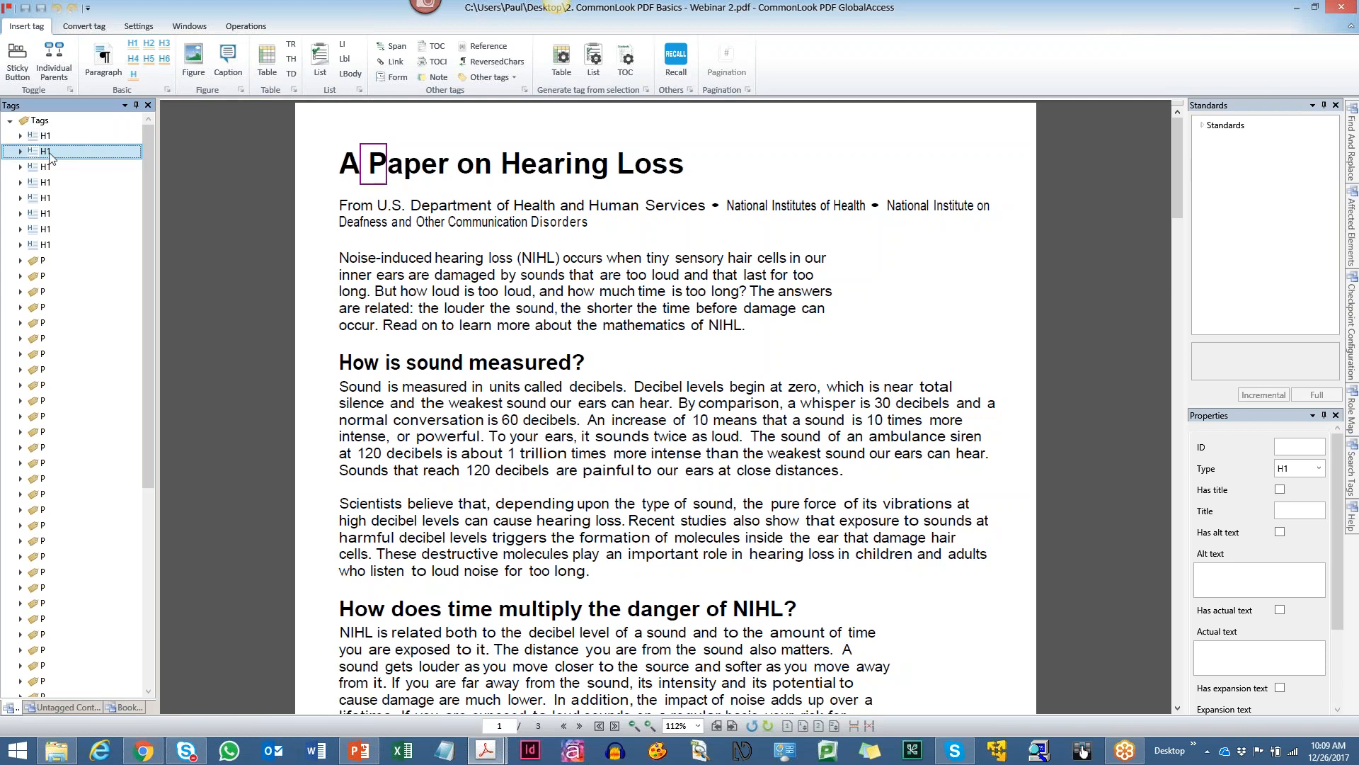
pyautogui.press('Down')
pyautogui.press('Down')
pyautogui.press('Down')
pyautogui.press('Down')
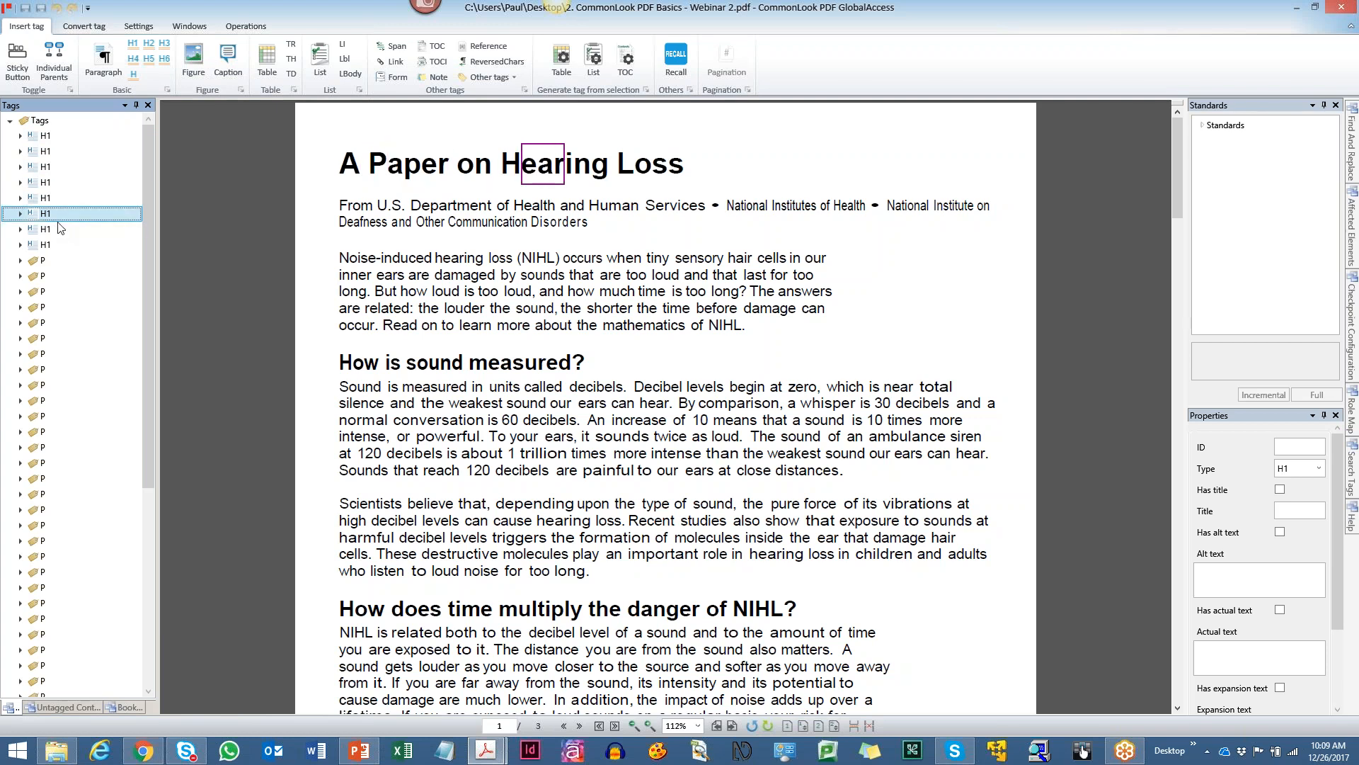
pyautogui.press('Down')
pyautogui.press('Down')
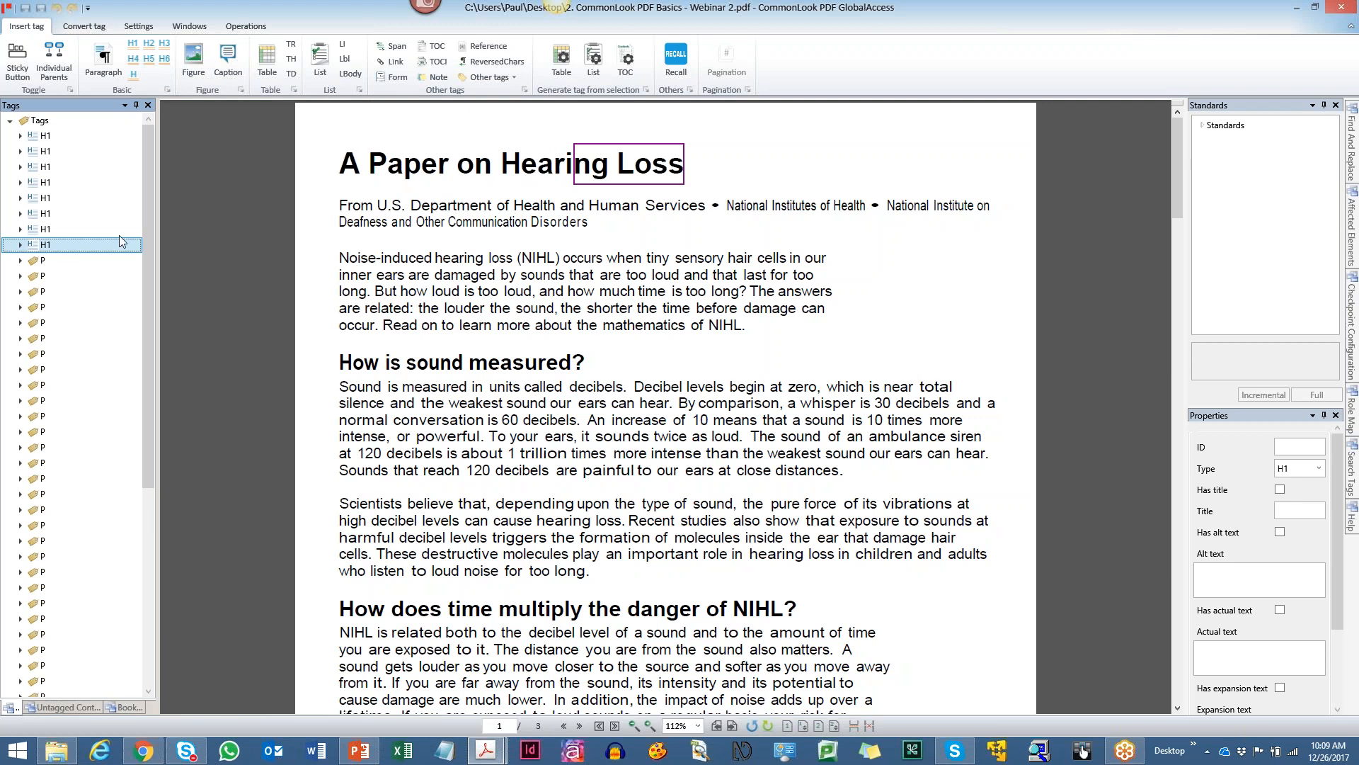
# Select the whole title "A Paper on Hearing Loss" on the page and tag it as a single H1 heading.
pyautogui.moveTo(327, 136); pyautogui.dragTo(713, 181)
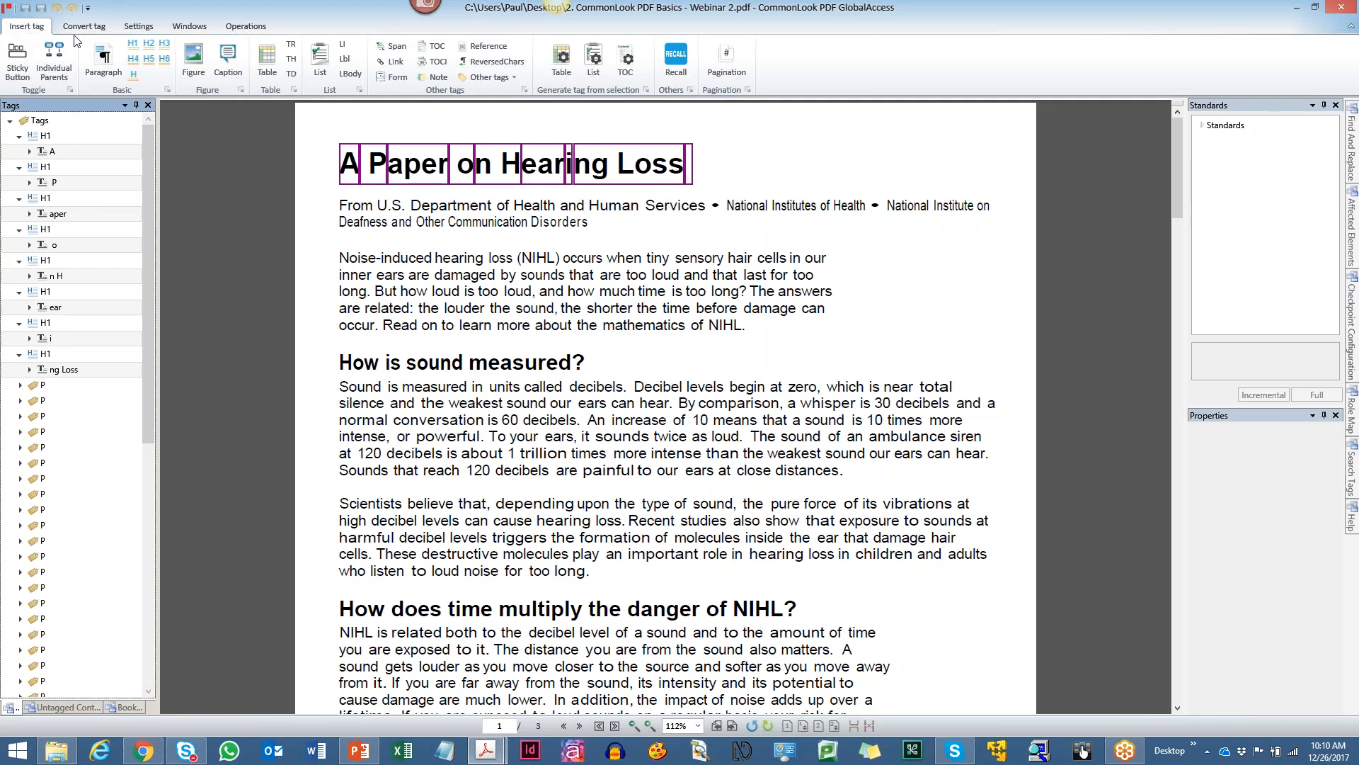
pyautogui.click(133, 47)
pyautogui.click(134, 47)
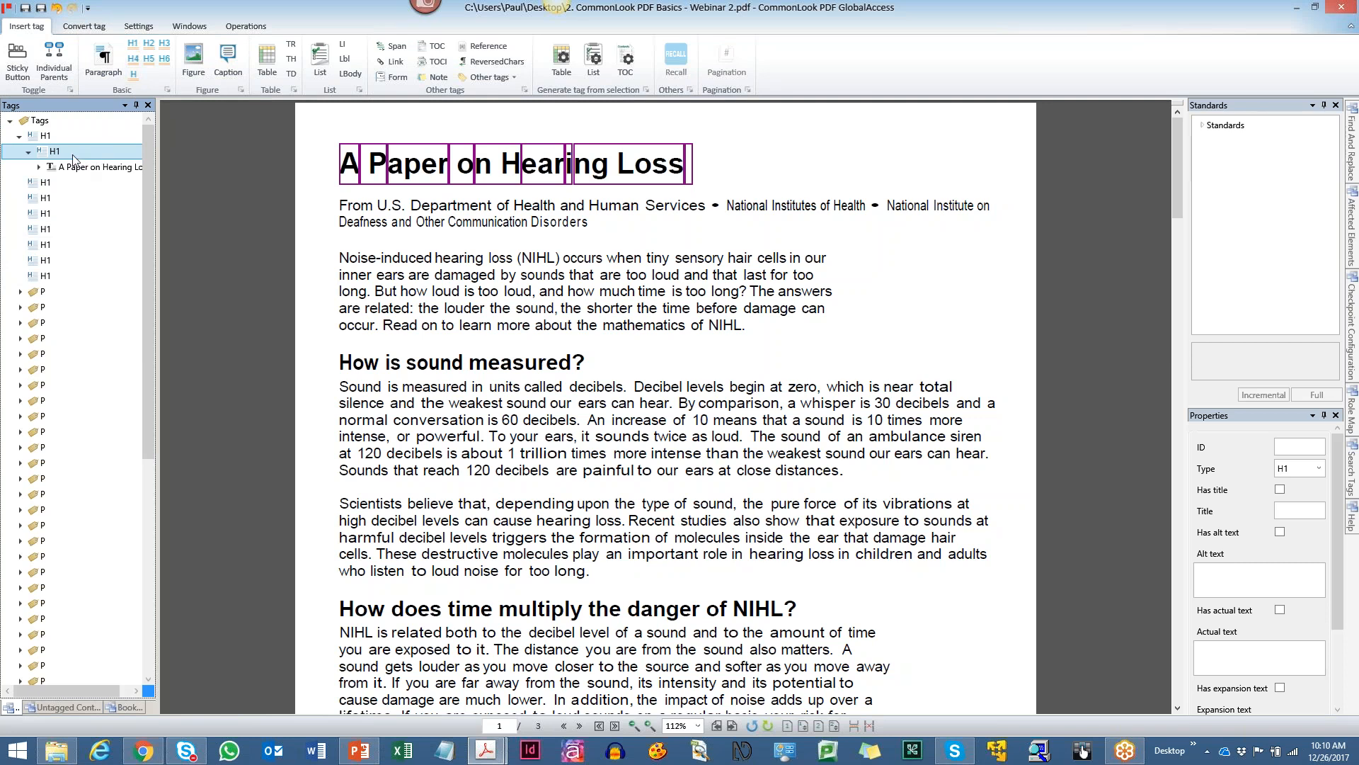
# Move the nested H1 tag holding the full title up one level in the tag tree and check its content.
pyautogui.press('ctrl')
pyautogui.press('ctrl')
pyautogui.press('ctrl')
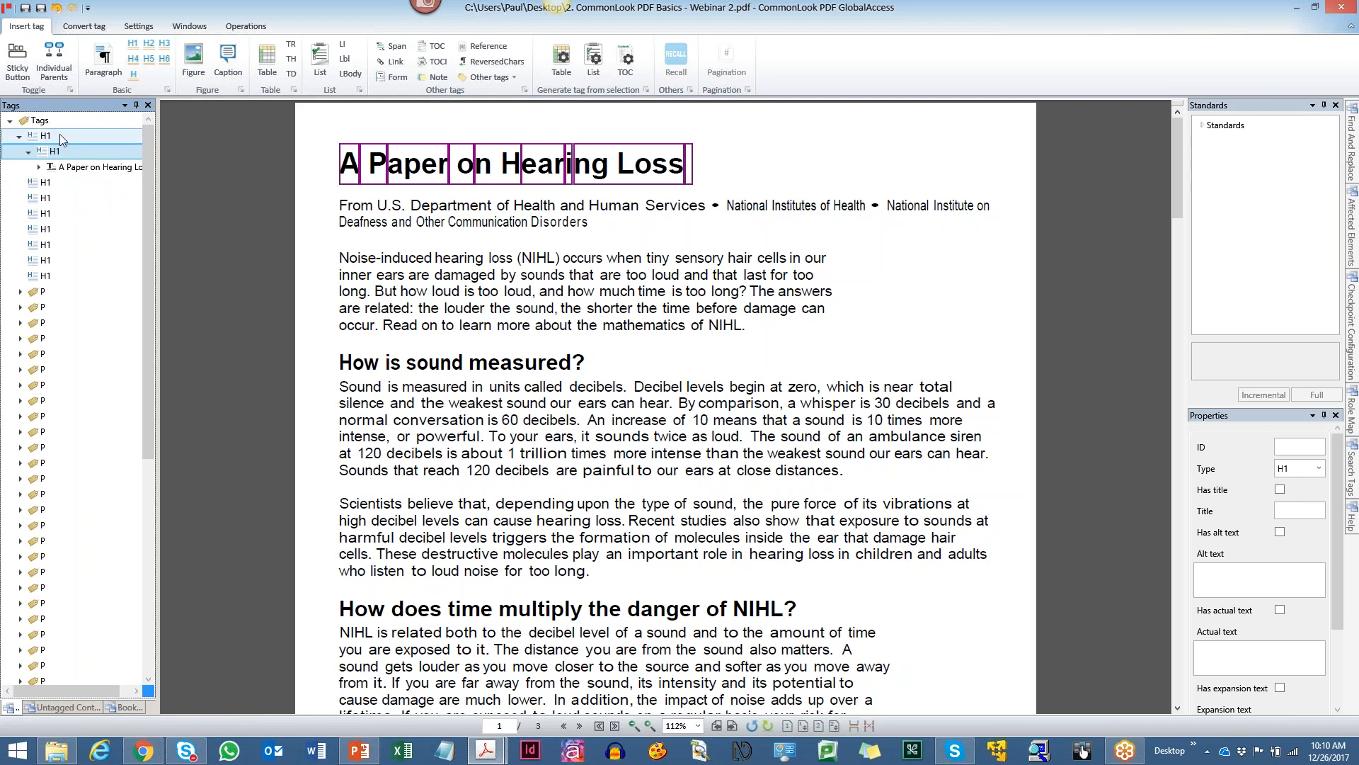
pyautogui.press('ctrl')
pyautogui.rightClick(72, 155)
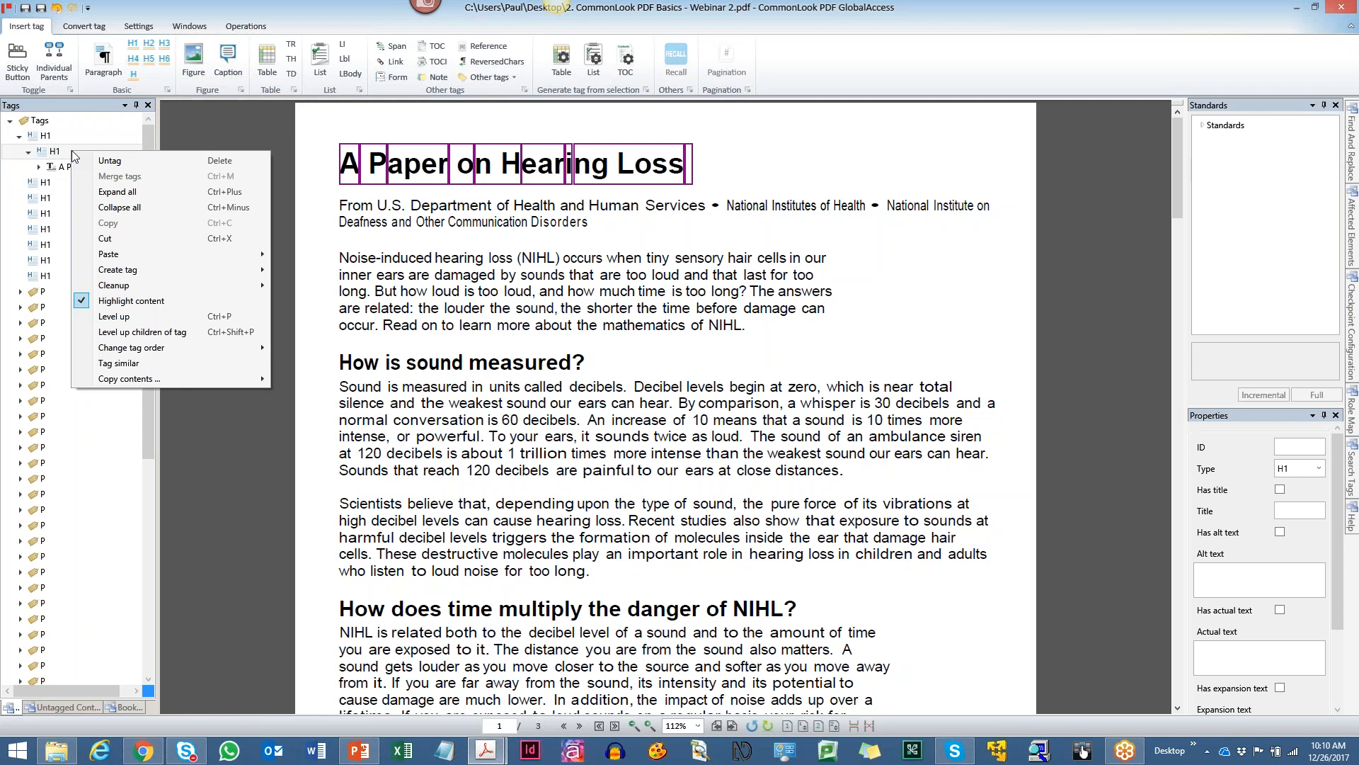
pyautogui.click(202, 320)
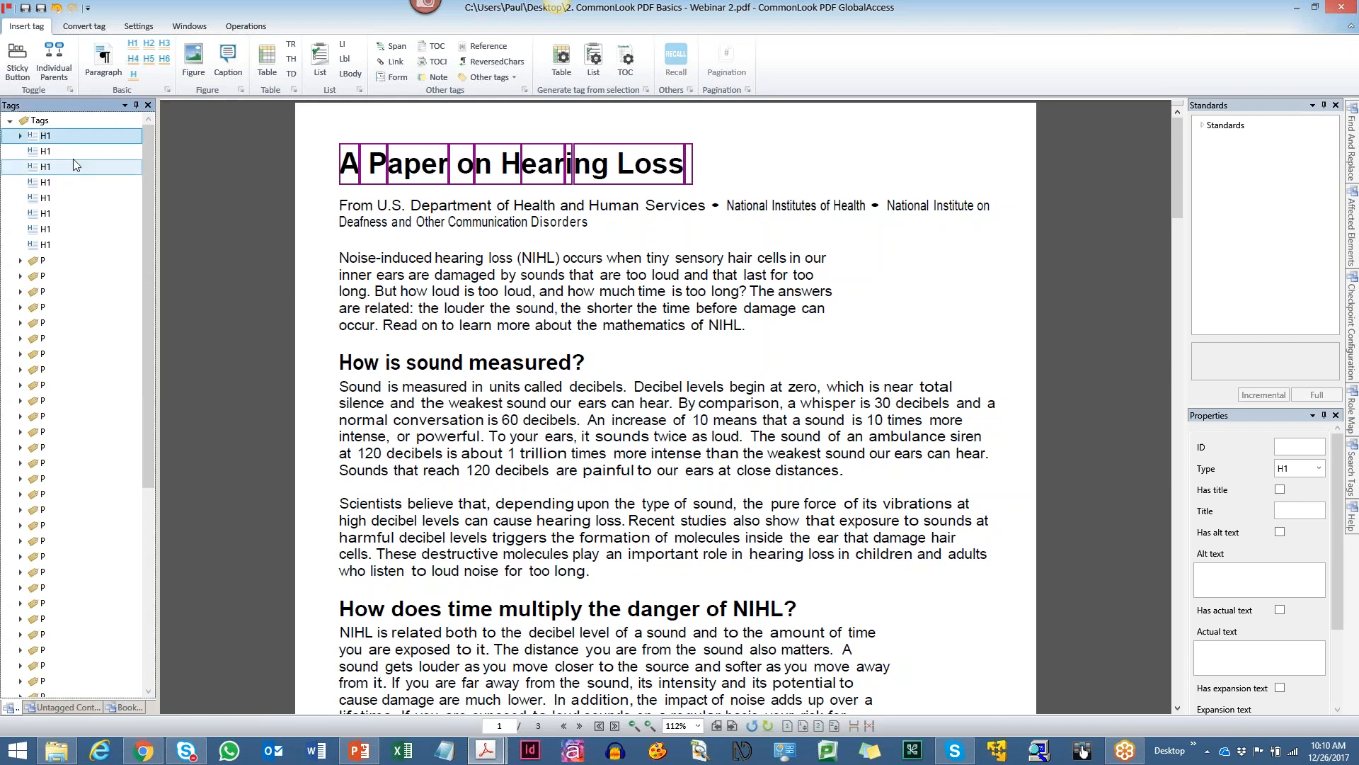
pyautogui.doubleClick(68, 139)
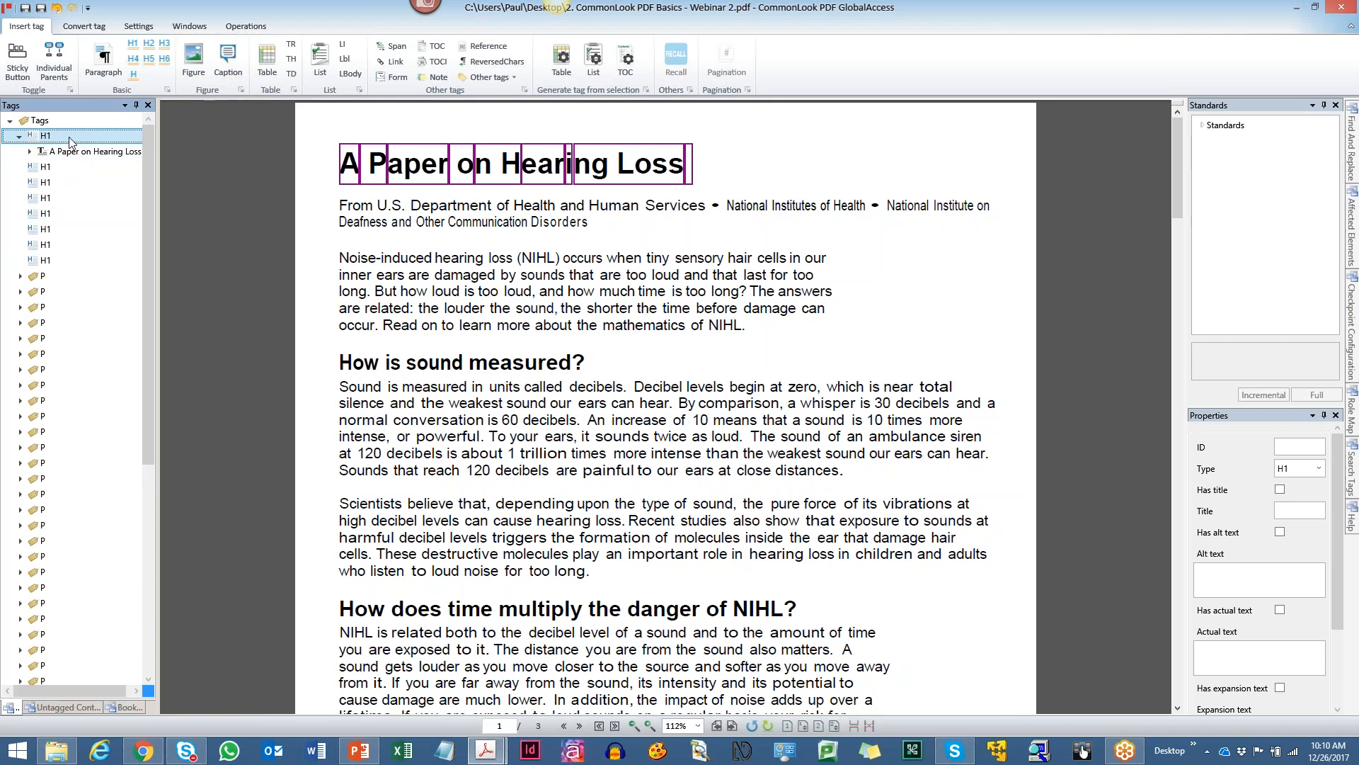
pyautogui.doubleClick(68, 139)
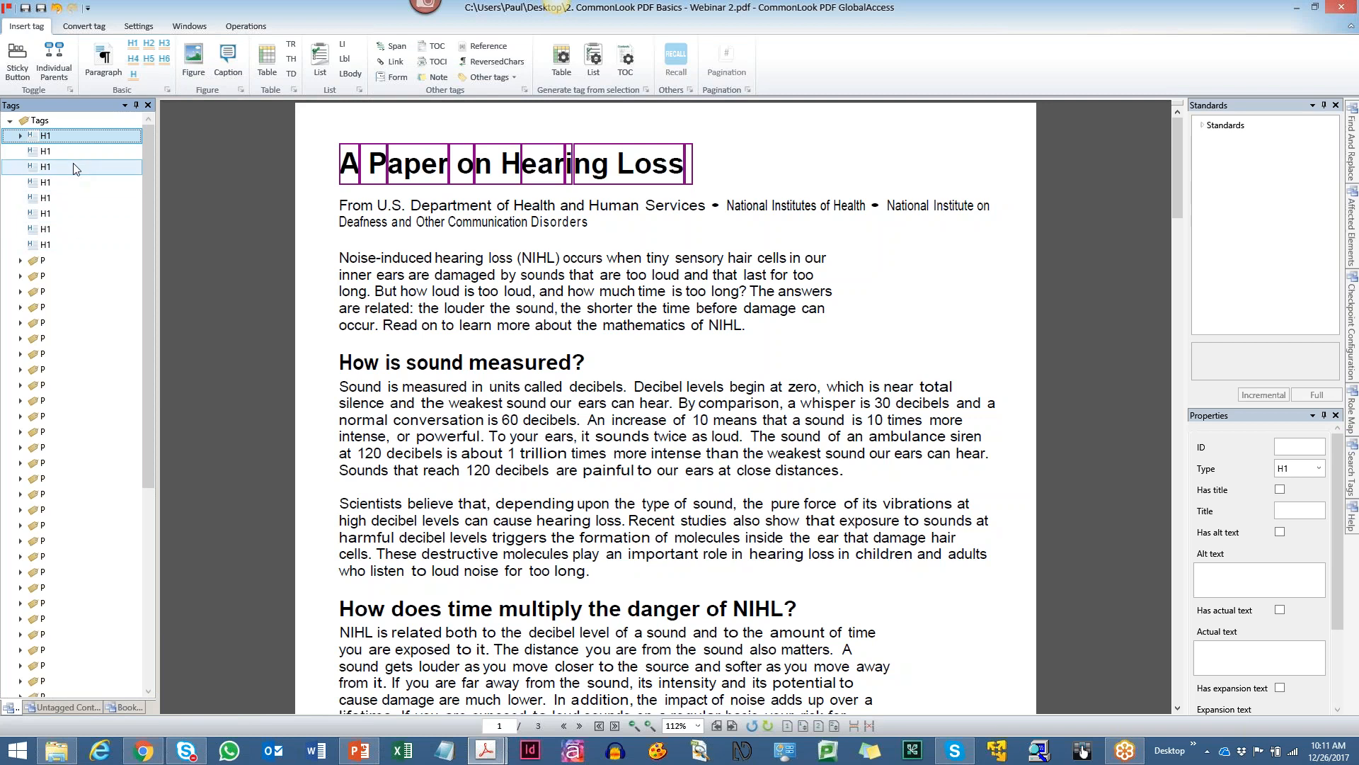
# Clean up the leftover empty H1 tags with the Skip empty cells cleanup option.
pyautogui.rightClick(73, 158)
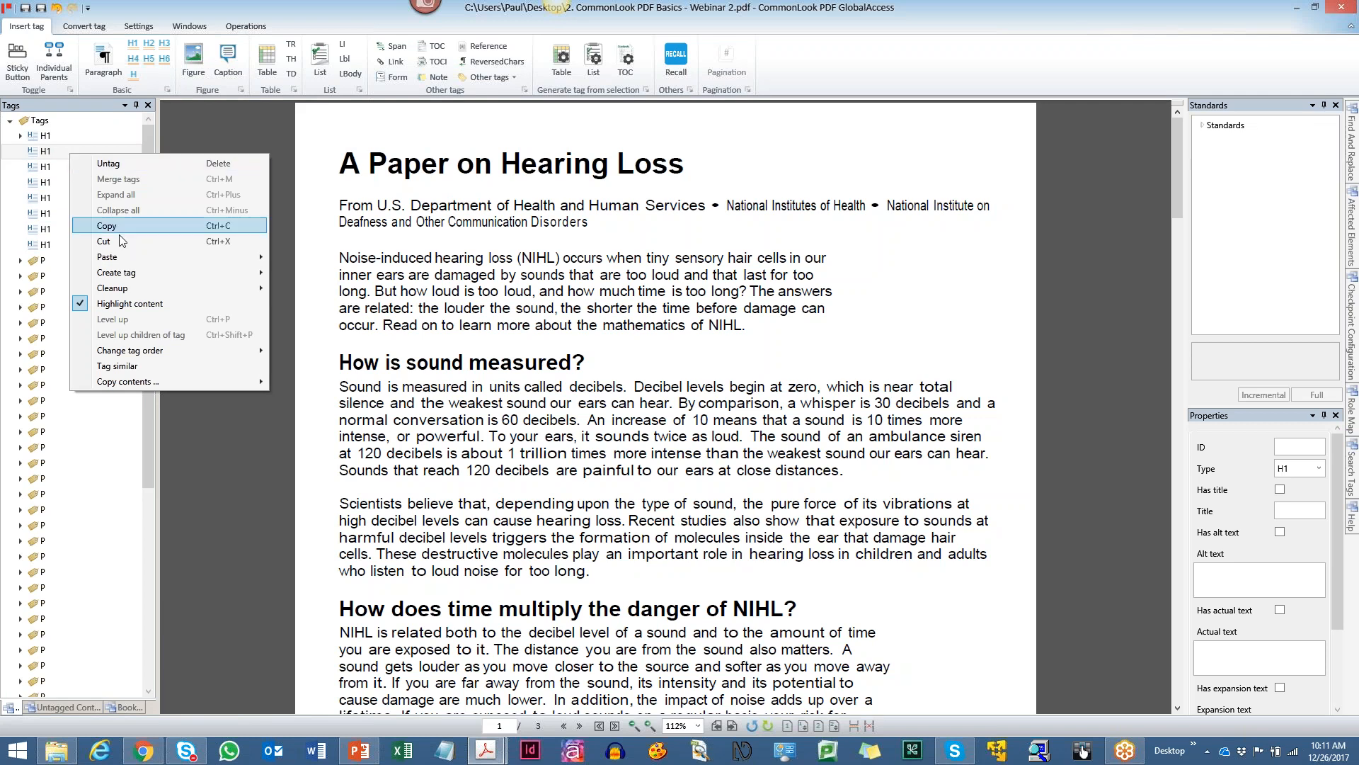
pyautogui.moveTo(148, 291)
pyautogui.press('ctrl')
pyautogui.press('ctrl')
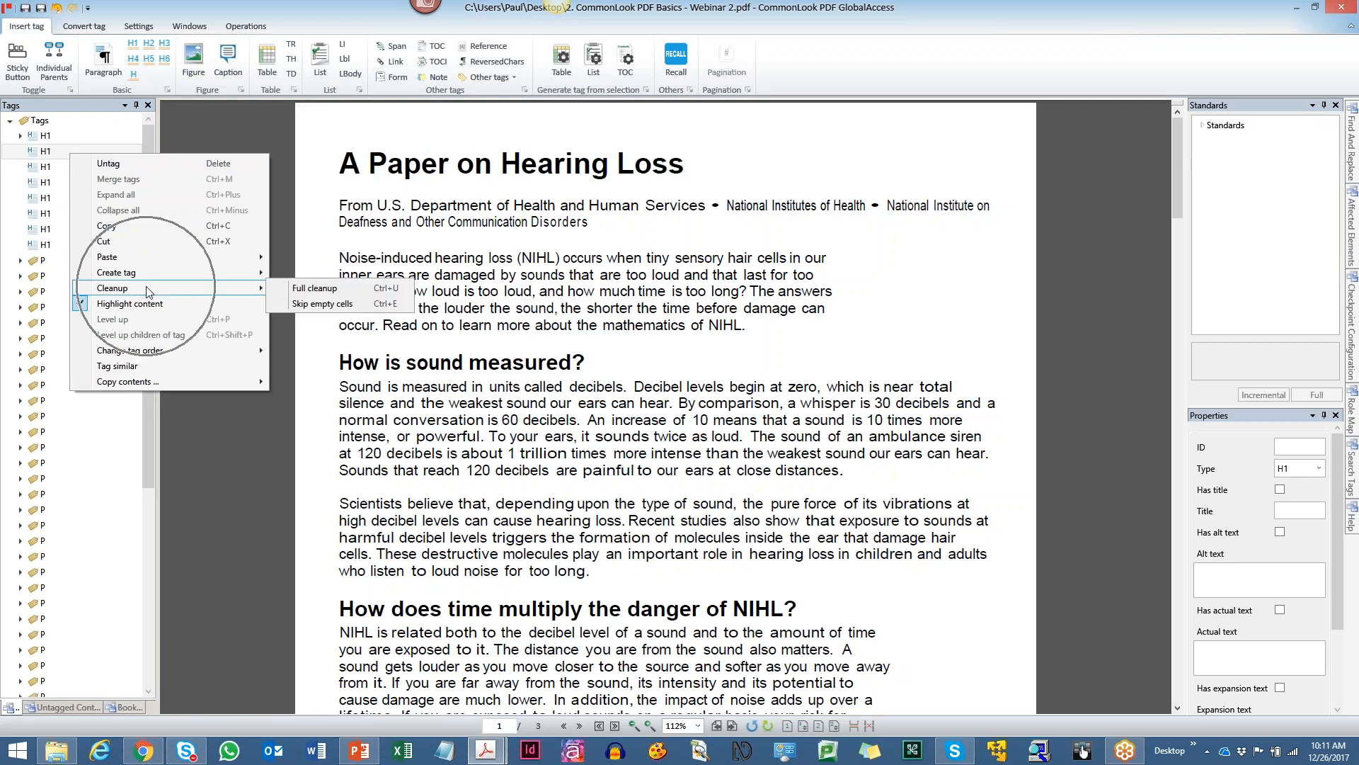
pyautogui.press('ctrl')
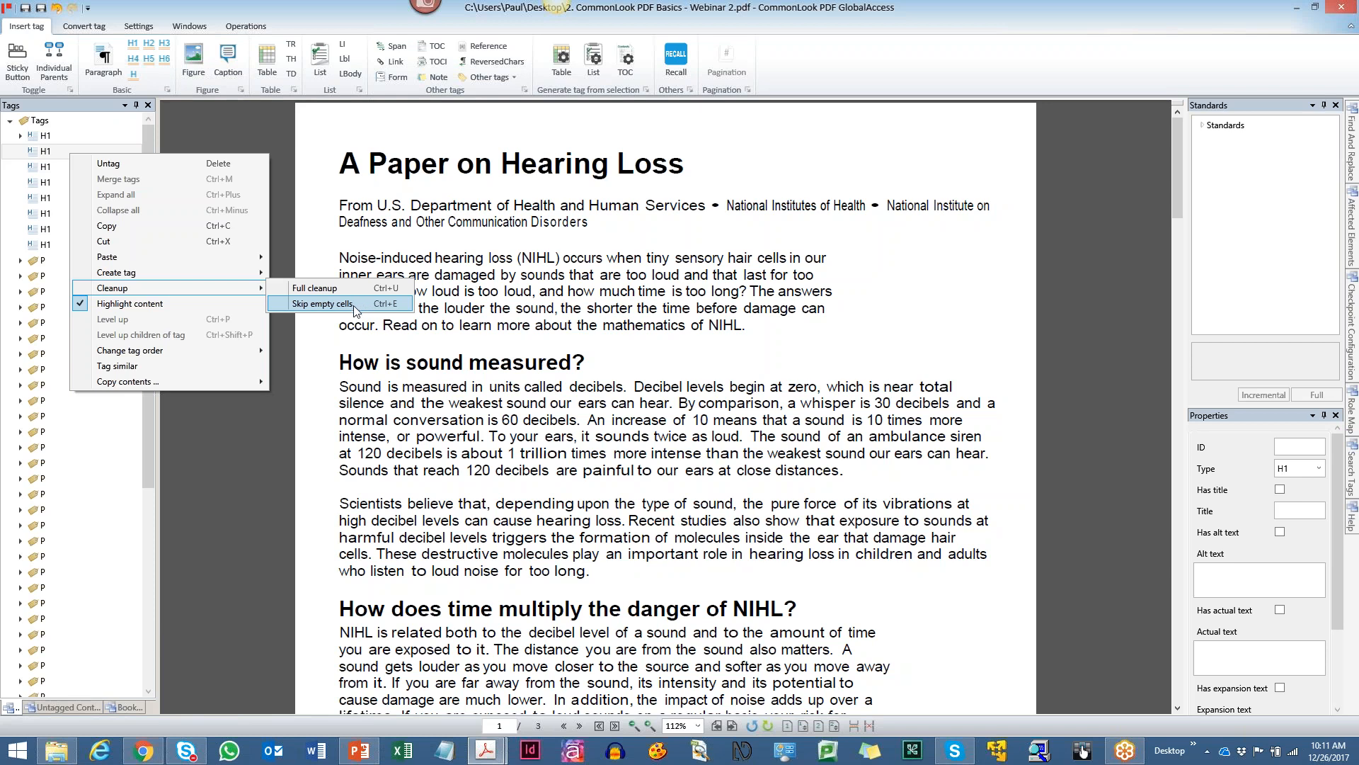
pyautogui.click(361, 306)
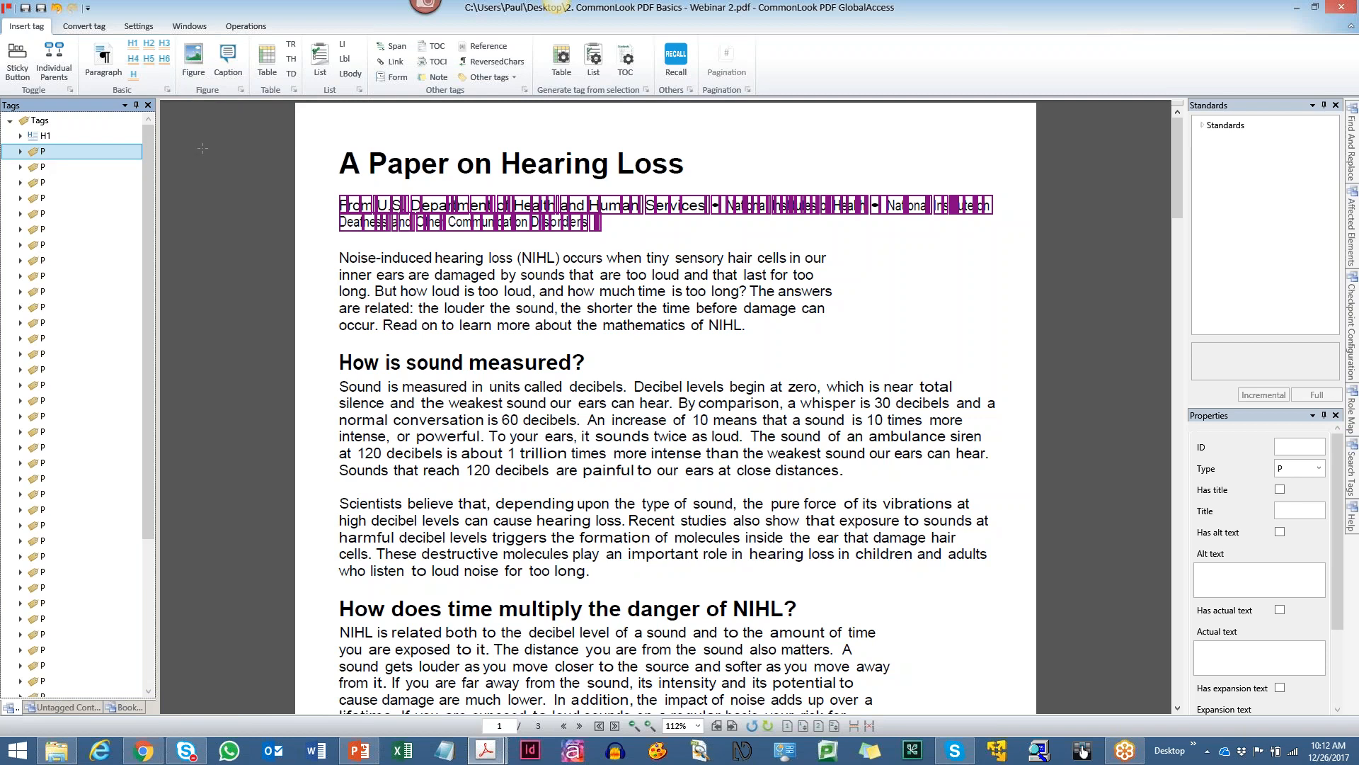
# Convert the P tag of the subheading "How is sound measured?" to H2 and collapse it.
pyautogui.press('Down')
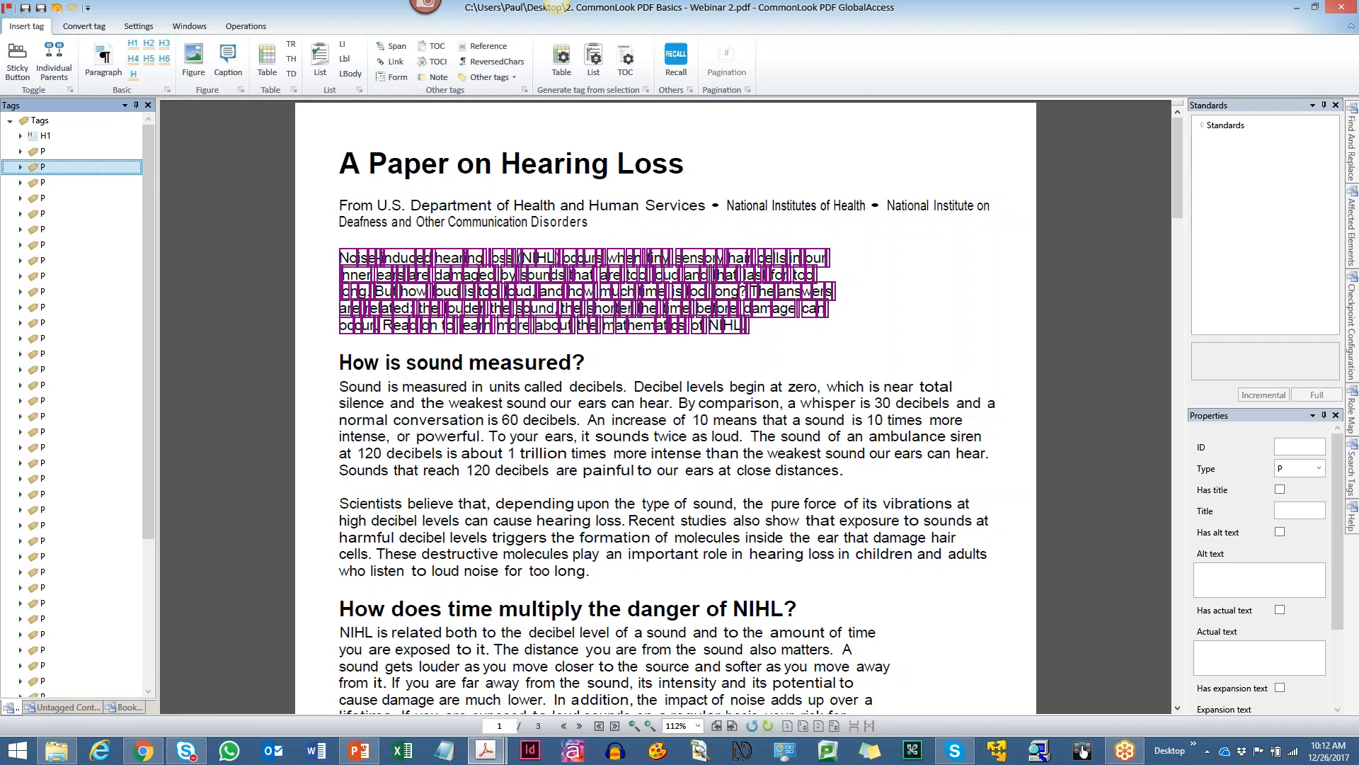
pyautogui.press('Down')
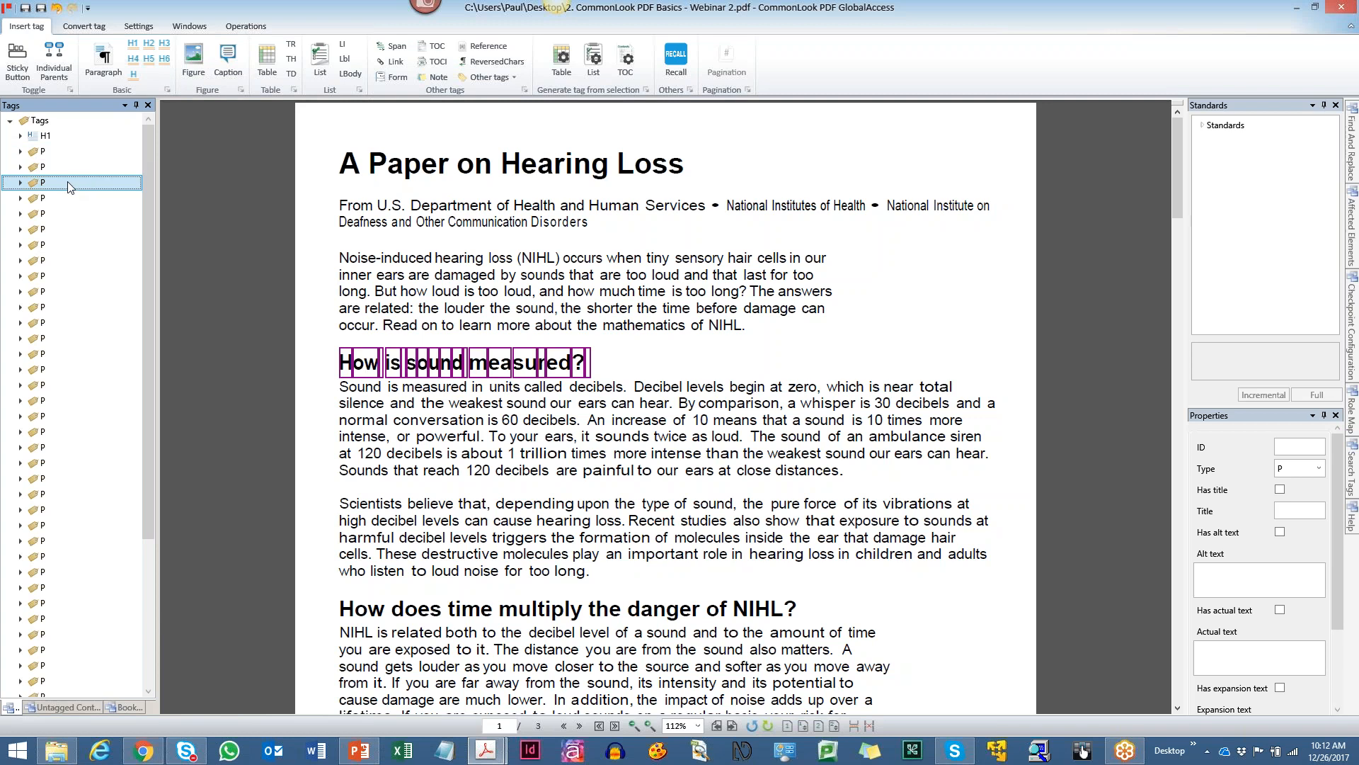
pyautogui.click(84, 29)
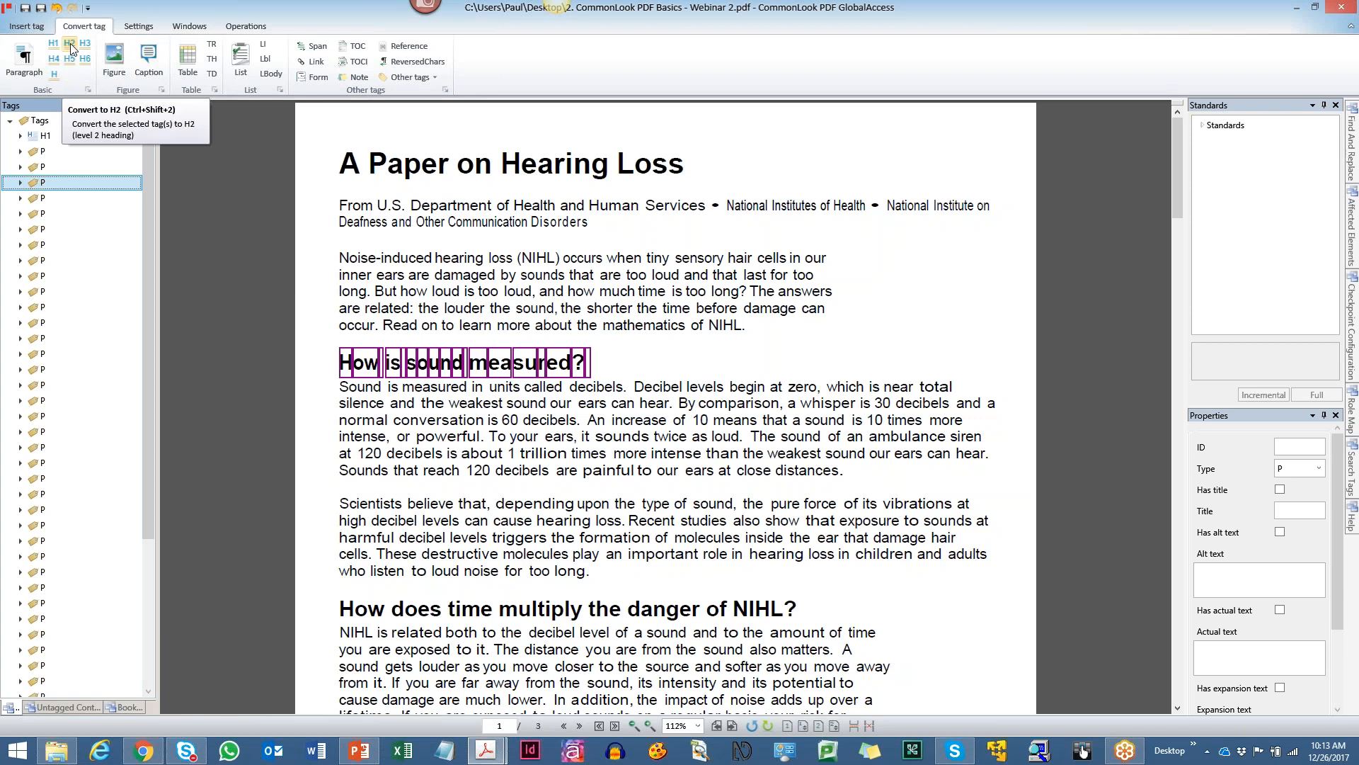
pyautogui.click(70, 48)
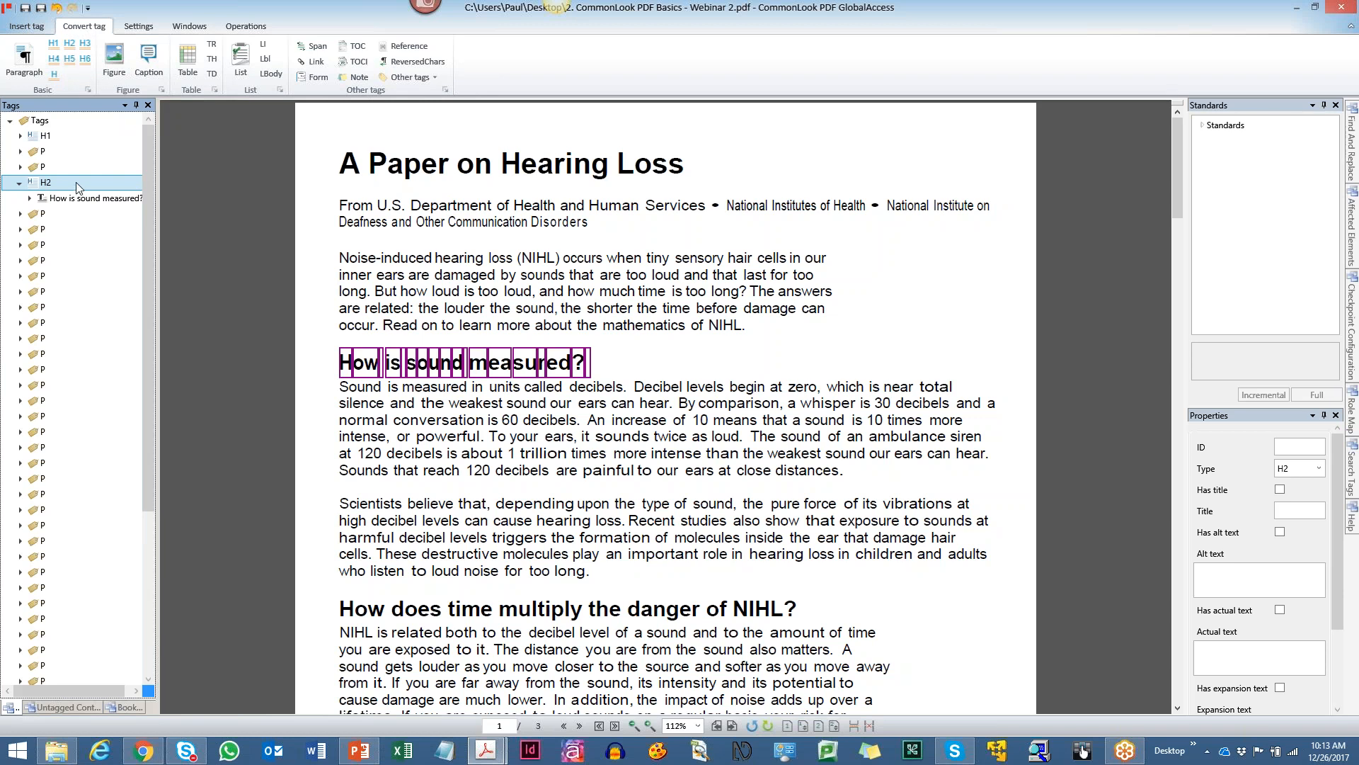
pyautogui.doubleClick(75, 182)
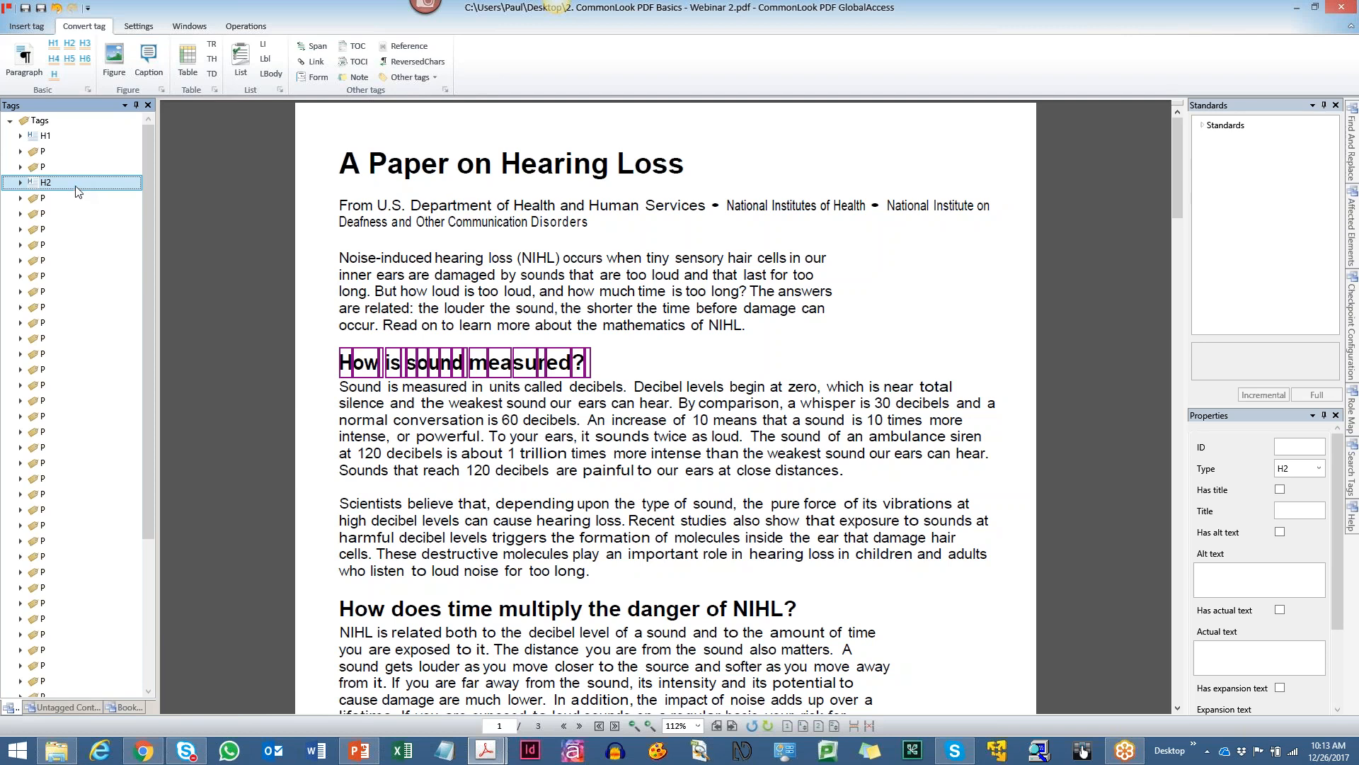
# Merge the two P tags that split the first paragraph under "How is sound measured?" into one tag.
pyautogui.click(68, 198)
pyautogui.click(67, 200)
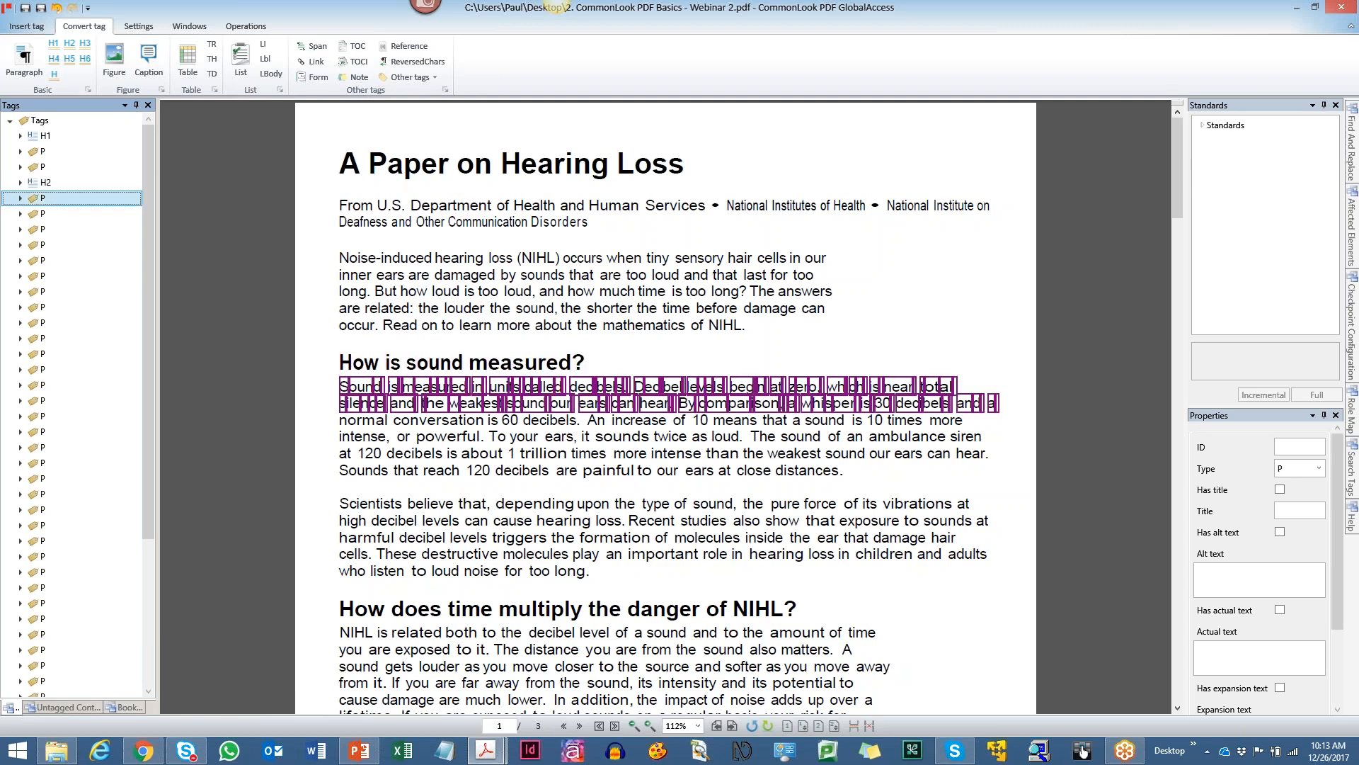
pyautogui.click(67, 213)
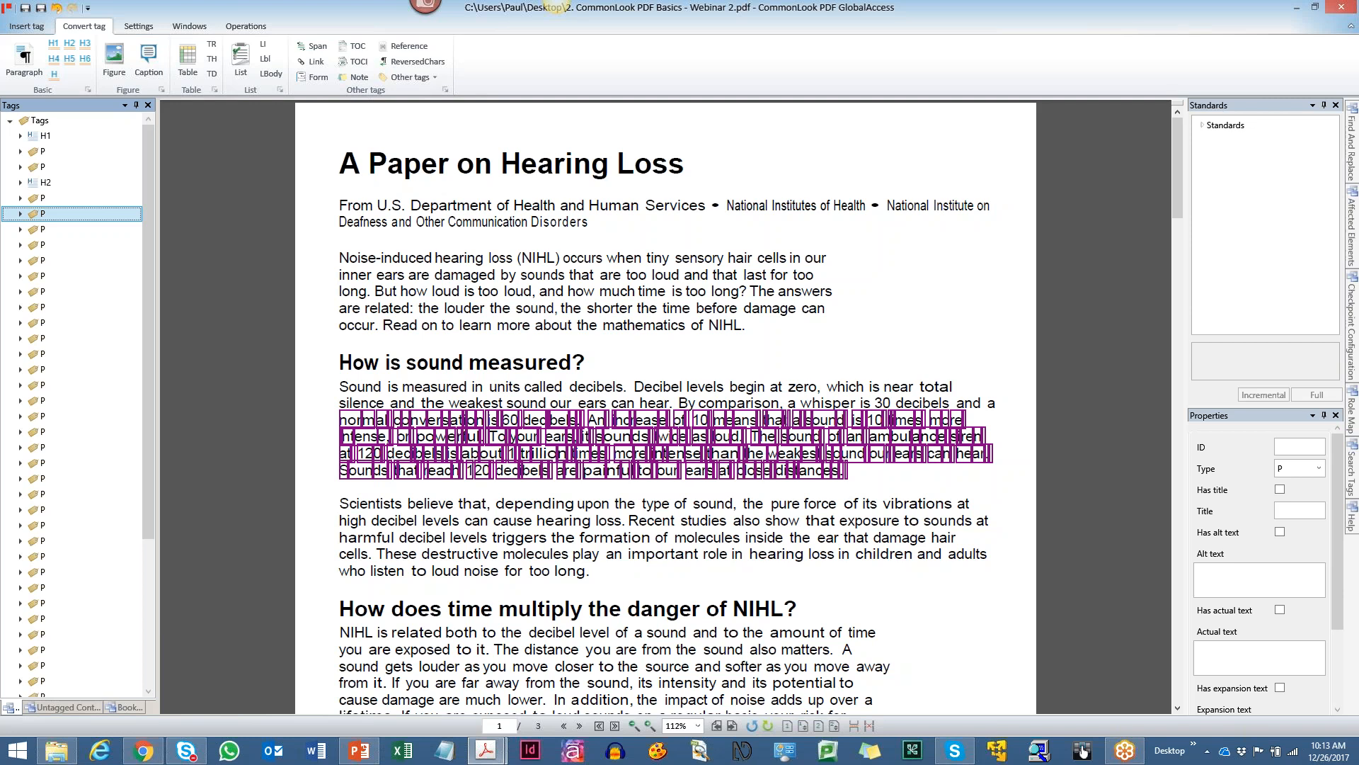
pyautogui.press('Up')
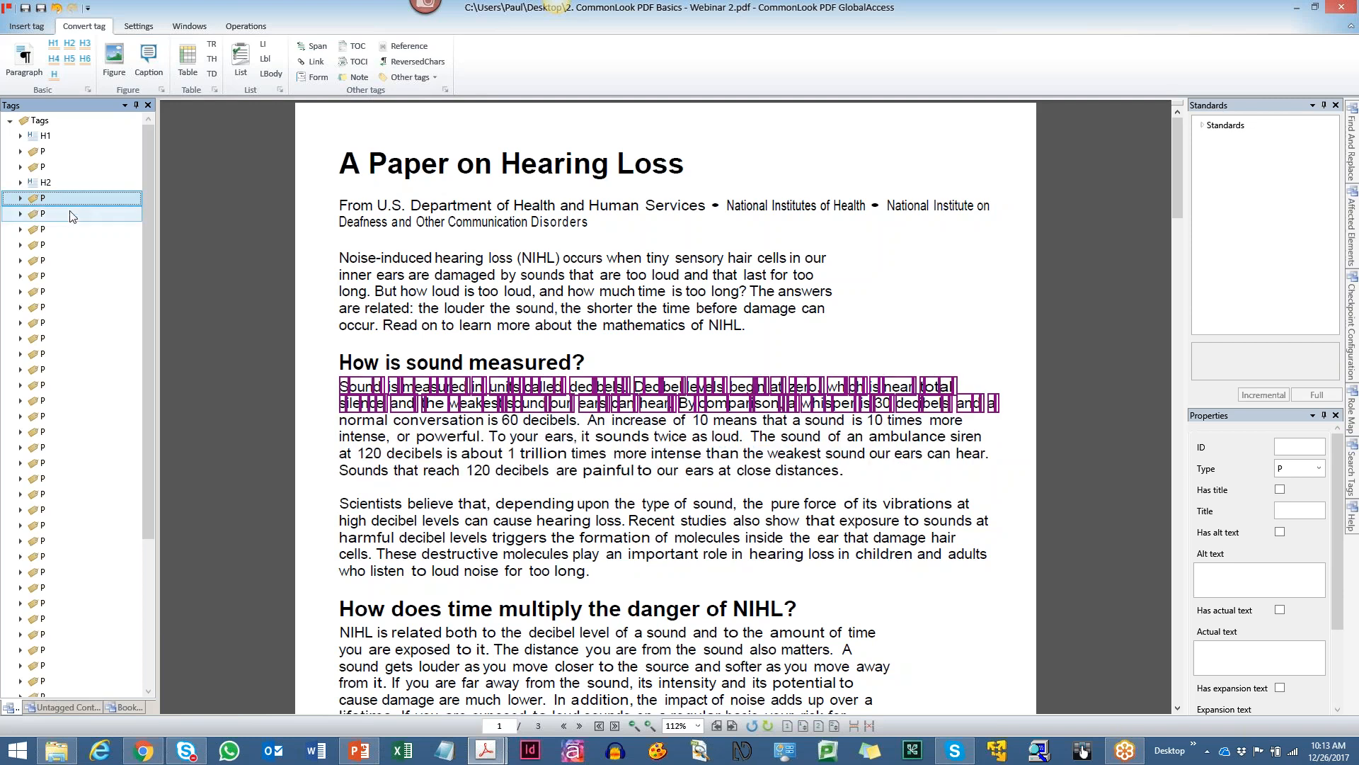
pyautogui.click(314, 381)
pyautogui.moveTo(322, 368)
pyautogui.mouseDown()
pyautogui.moveTo(453, 411)
pyautogui.moveTo(1018, 484)
pyautogui.moveTo(318, 366)
pyautogui.mouseUp()
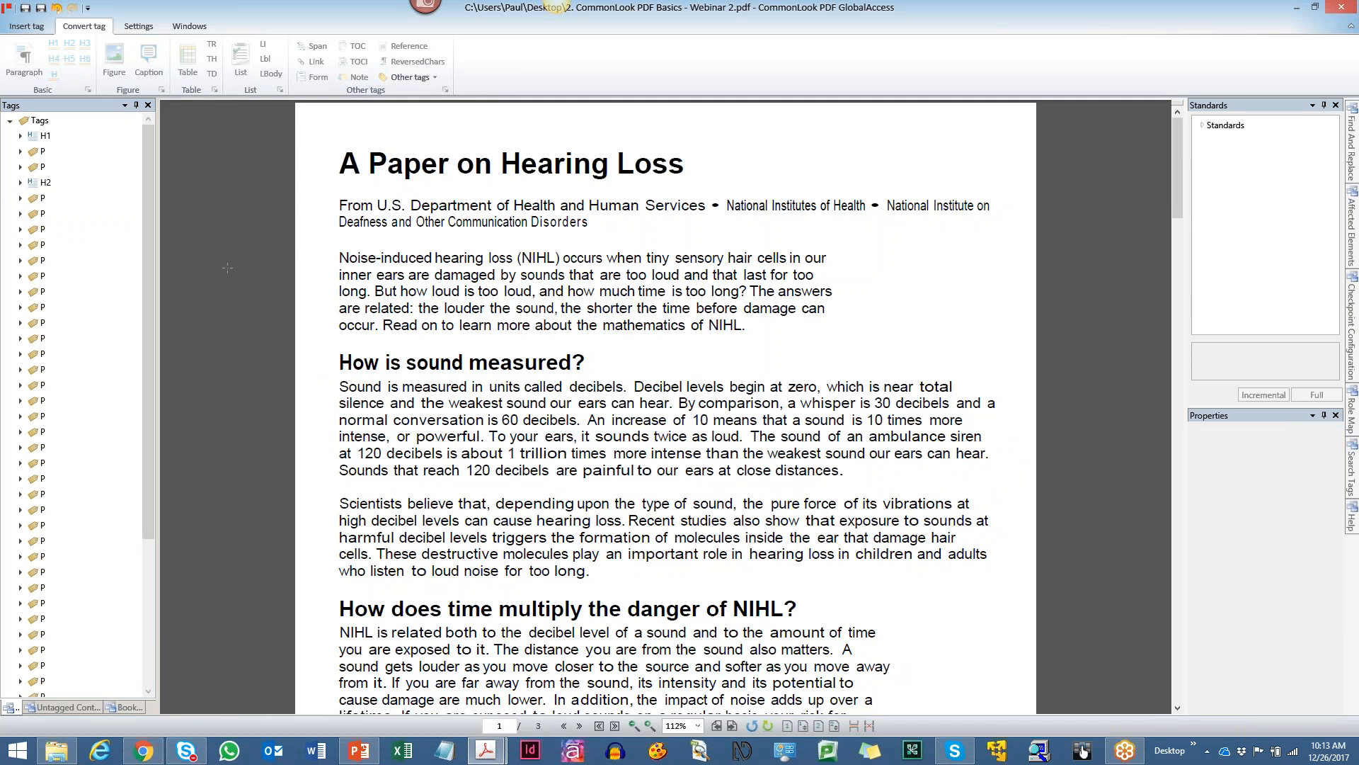
pyautogui.click(41, 198)
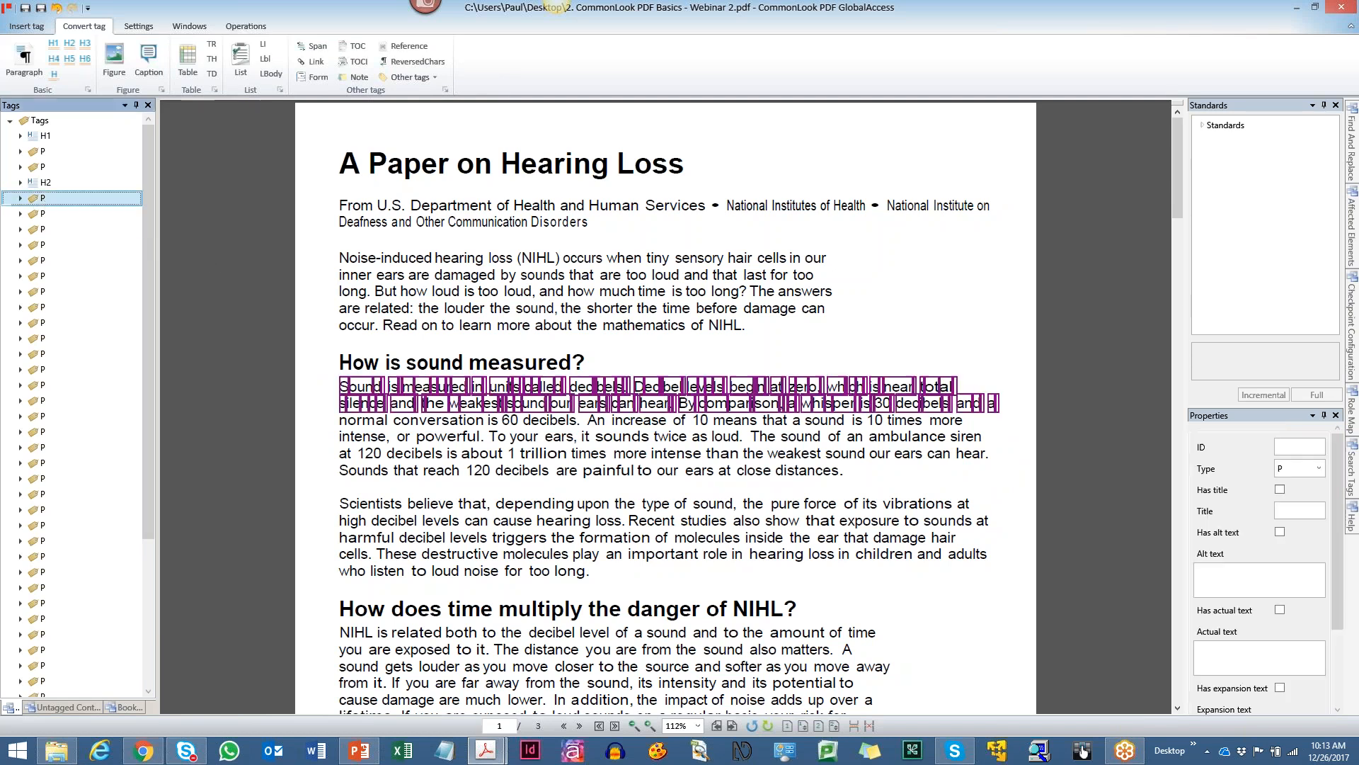
pyautogui.keyDown('shift'); pyautogui.click(49, 216); pyautogui.keyUp('shift')
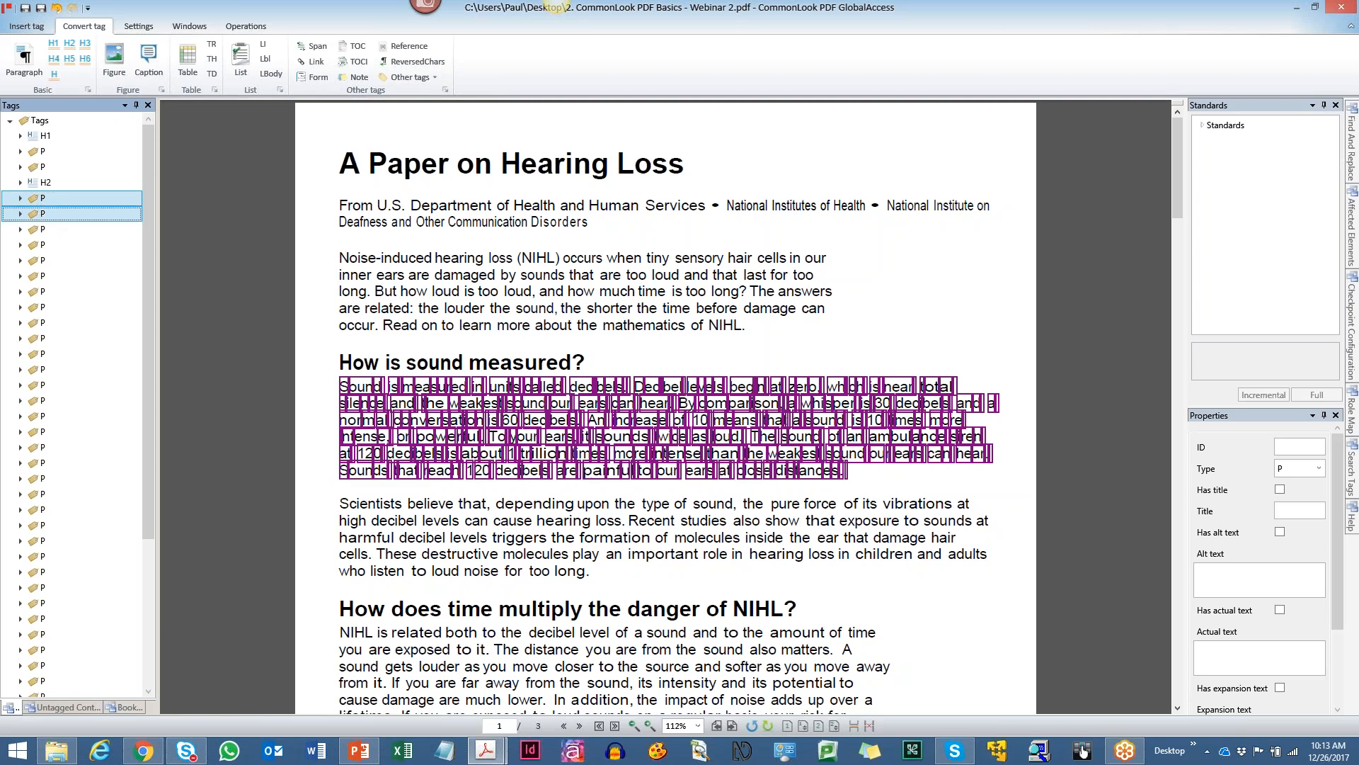
pyautogui.click(53, 198)
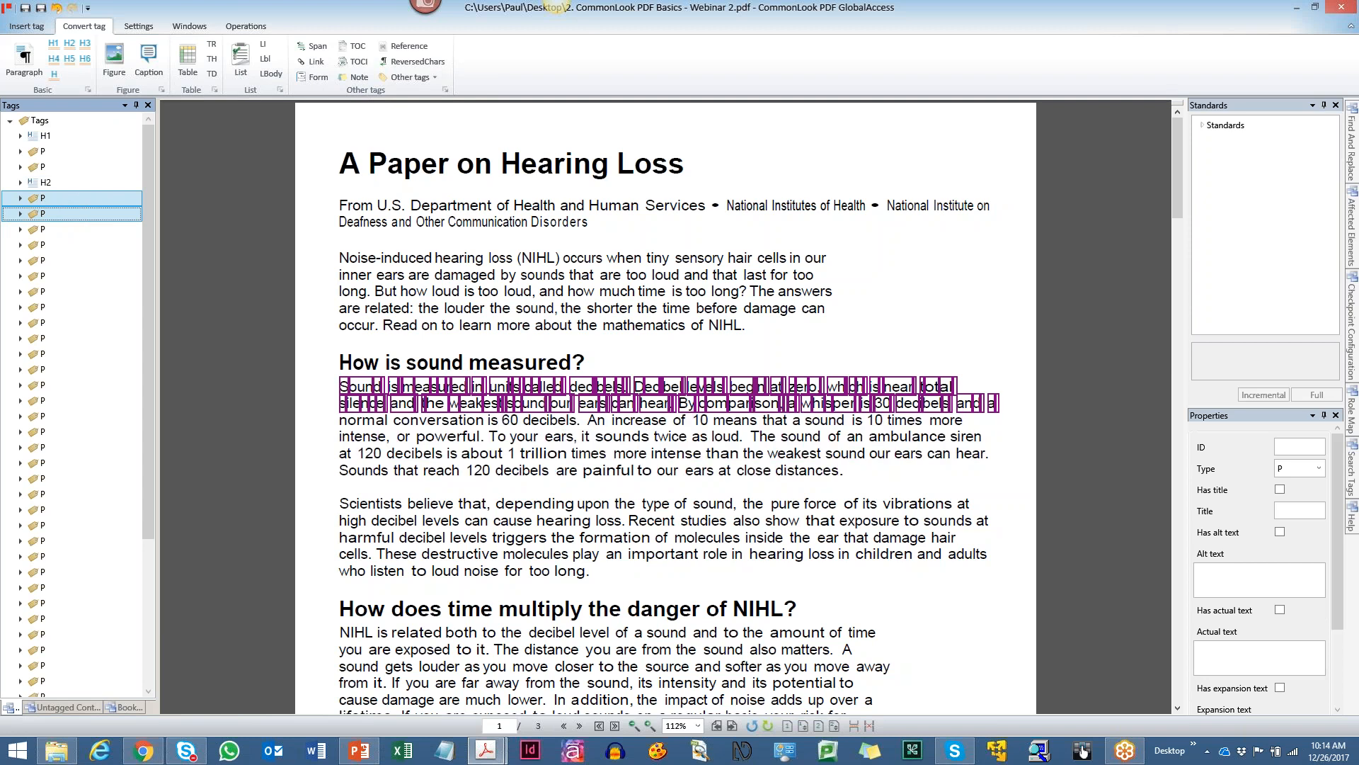
pyautogui.keyDown('shift'); pyautogui.click(53, 215); pyautogui.keyUp('shift')
pyautogui.rightClick(53, 215)
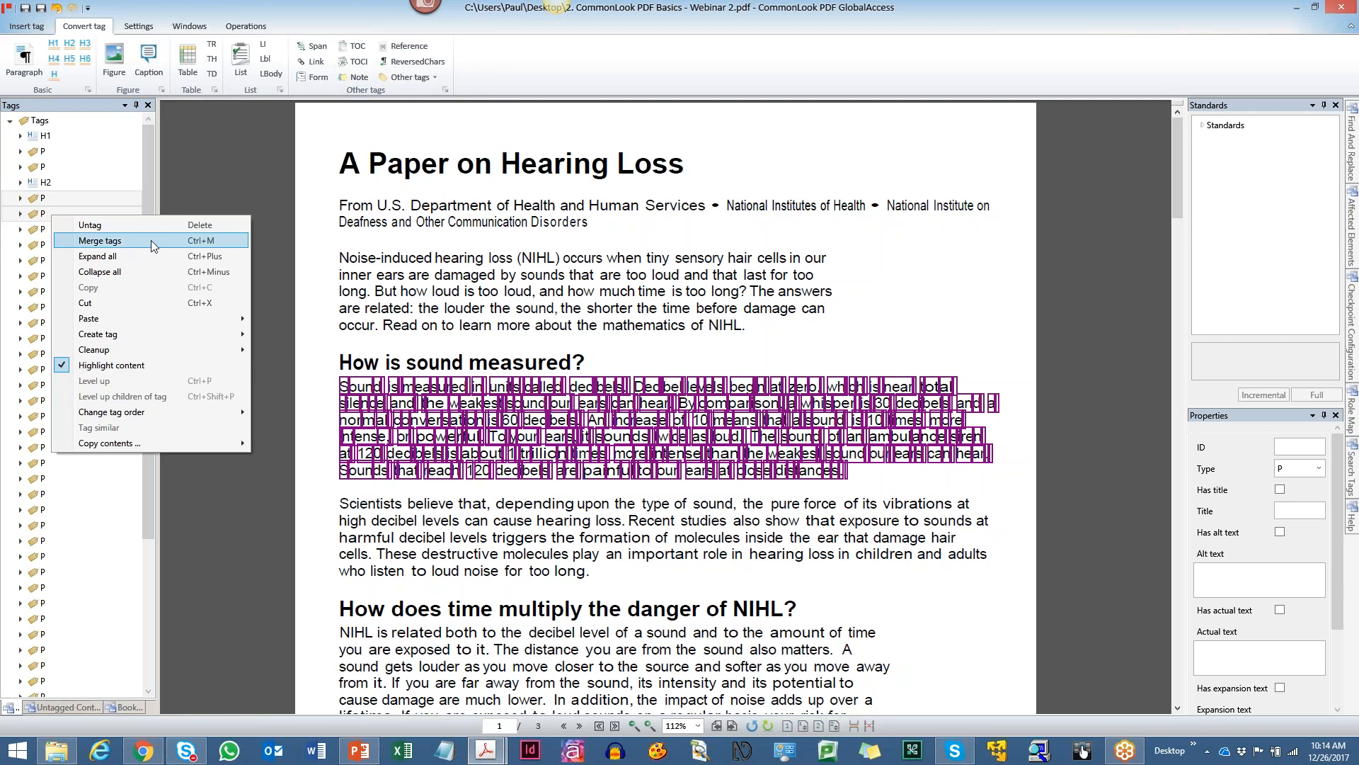
pyautogui.click(224, 245)
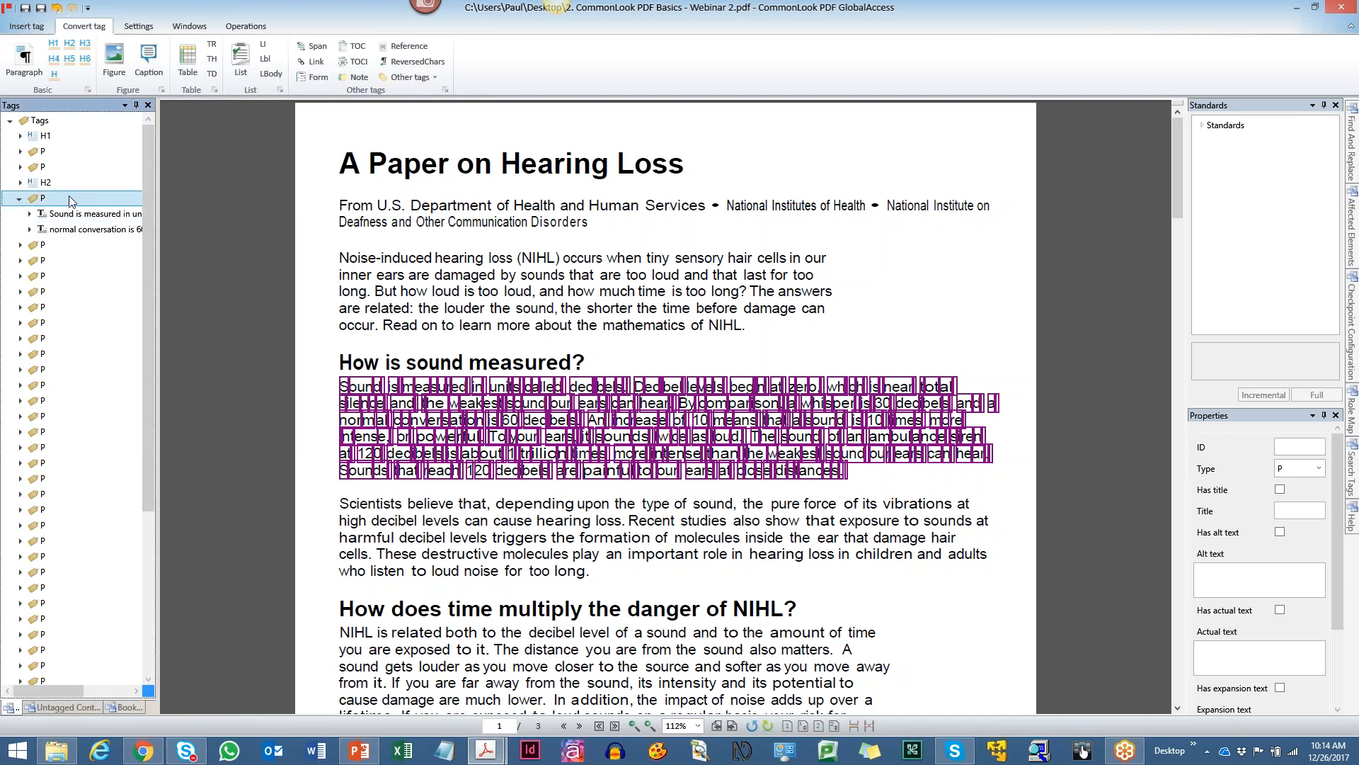
# Check the two text pieces contained in the merged paragraph tag under "How is sound measured?".
pyautogui.click(71, 214)
pyautogui.keyDown('ctrl'); pyautogui.click(74, 230); pyautogui.keyUp('ctrl')
pyautogui.click(72, 221)
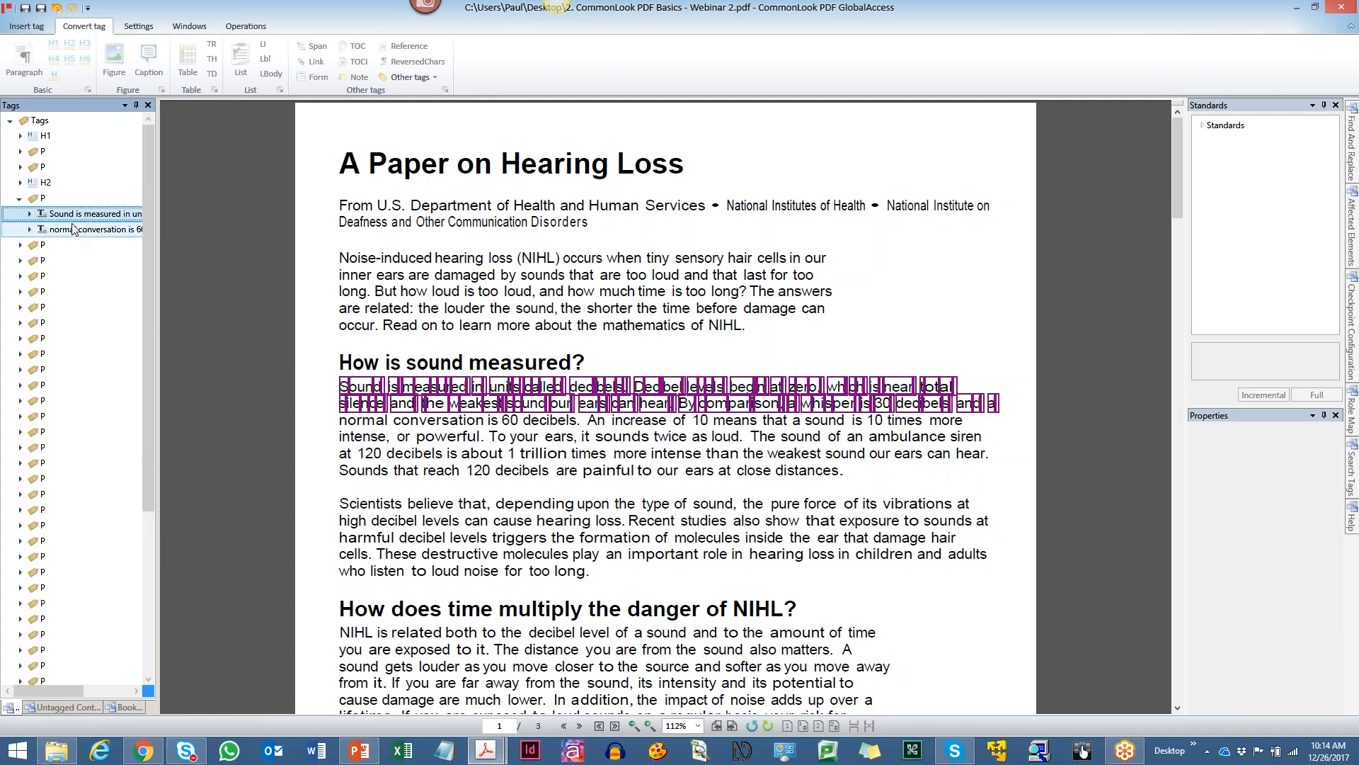
pyautogui.click(69, 200)
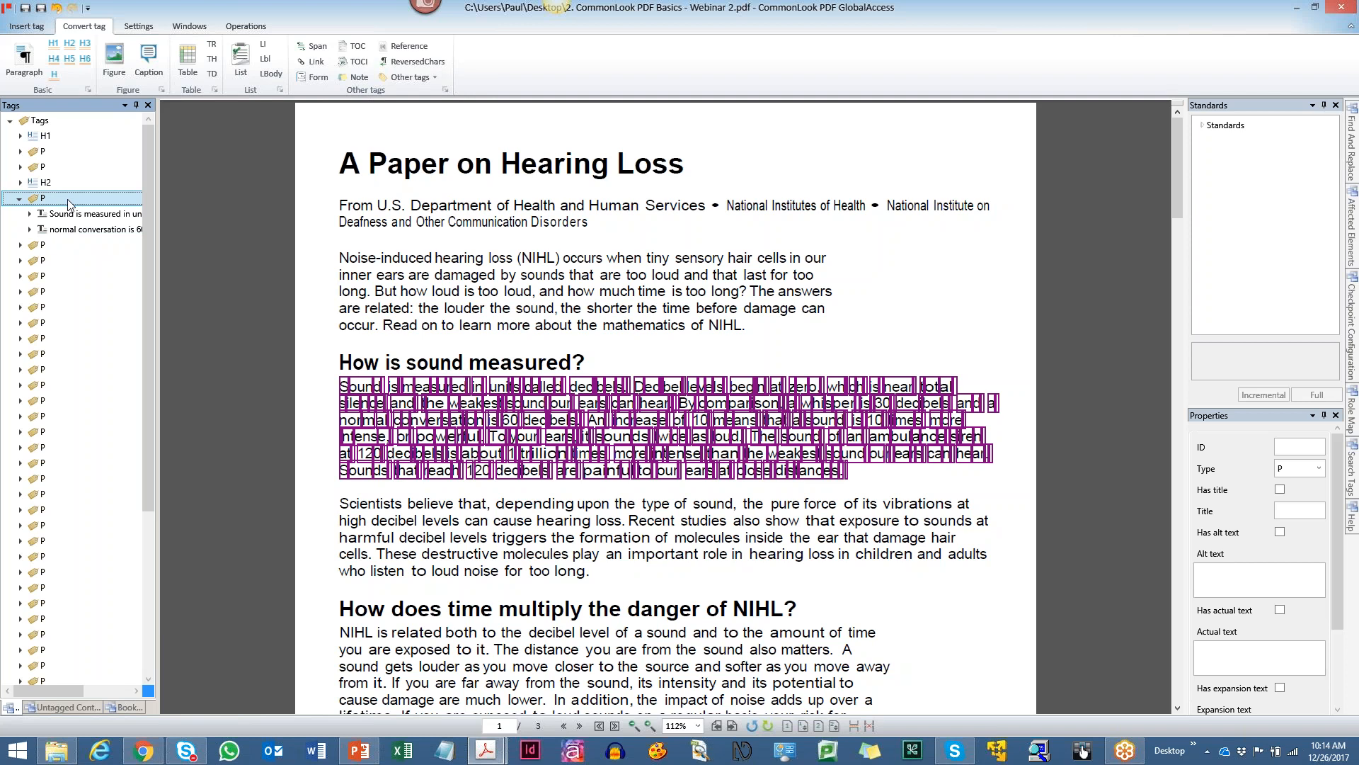
# Collapse the merged paragraph tag, then convert the P tag of "How does time multiply the danger of NIHL?" to H2 and collapse it.
pyautogui.press('Left')
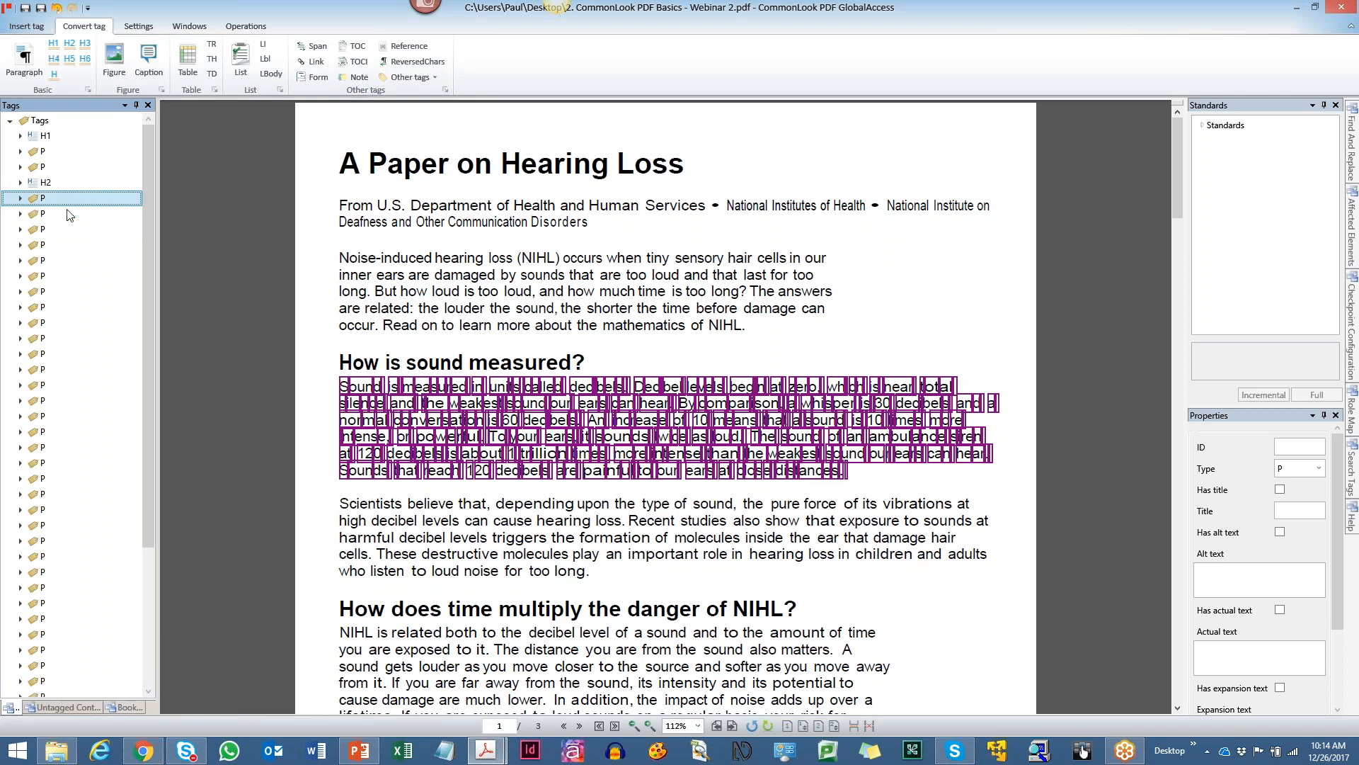
pyautogui.click(70, 213)
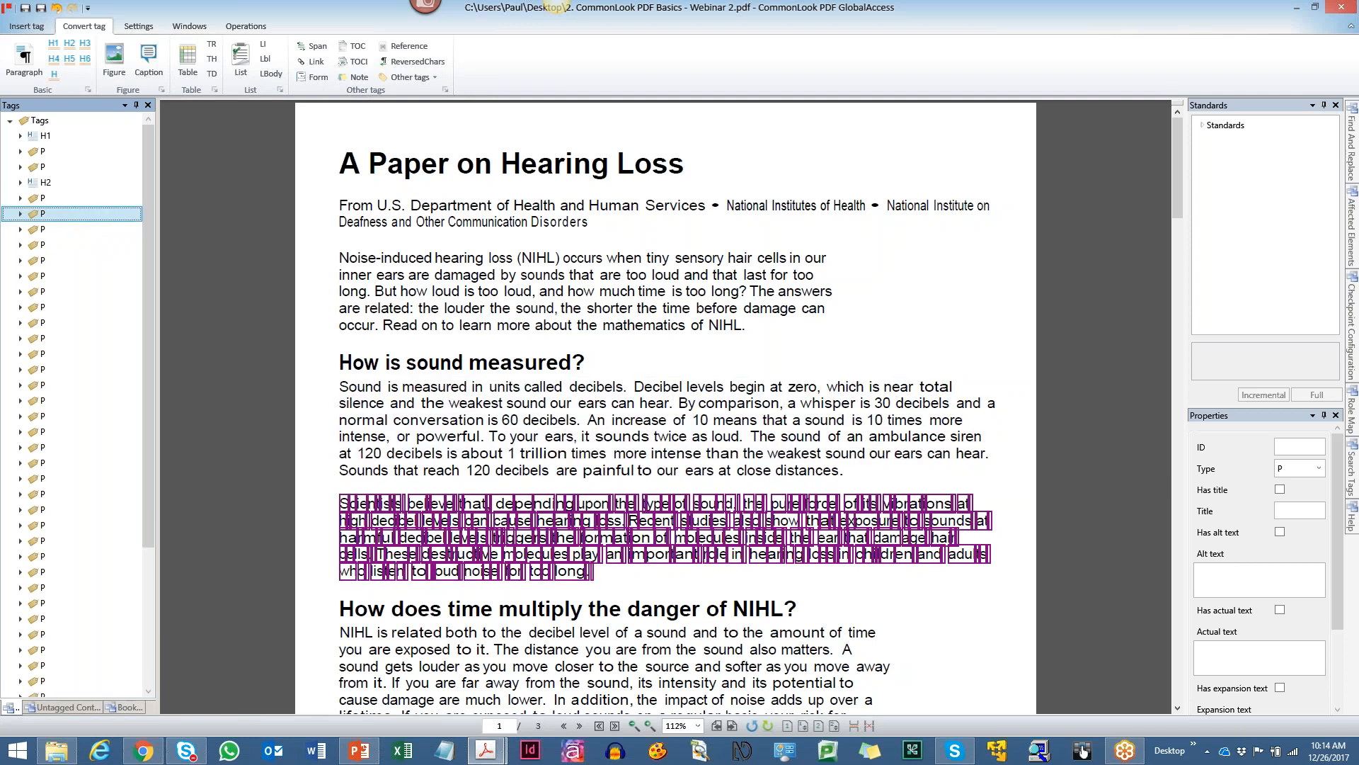
pyautogui.press('Down')
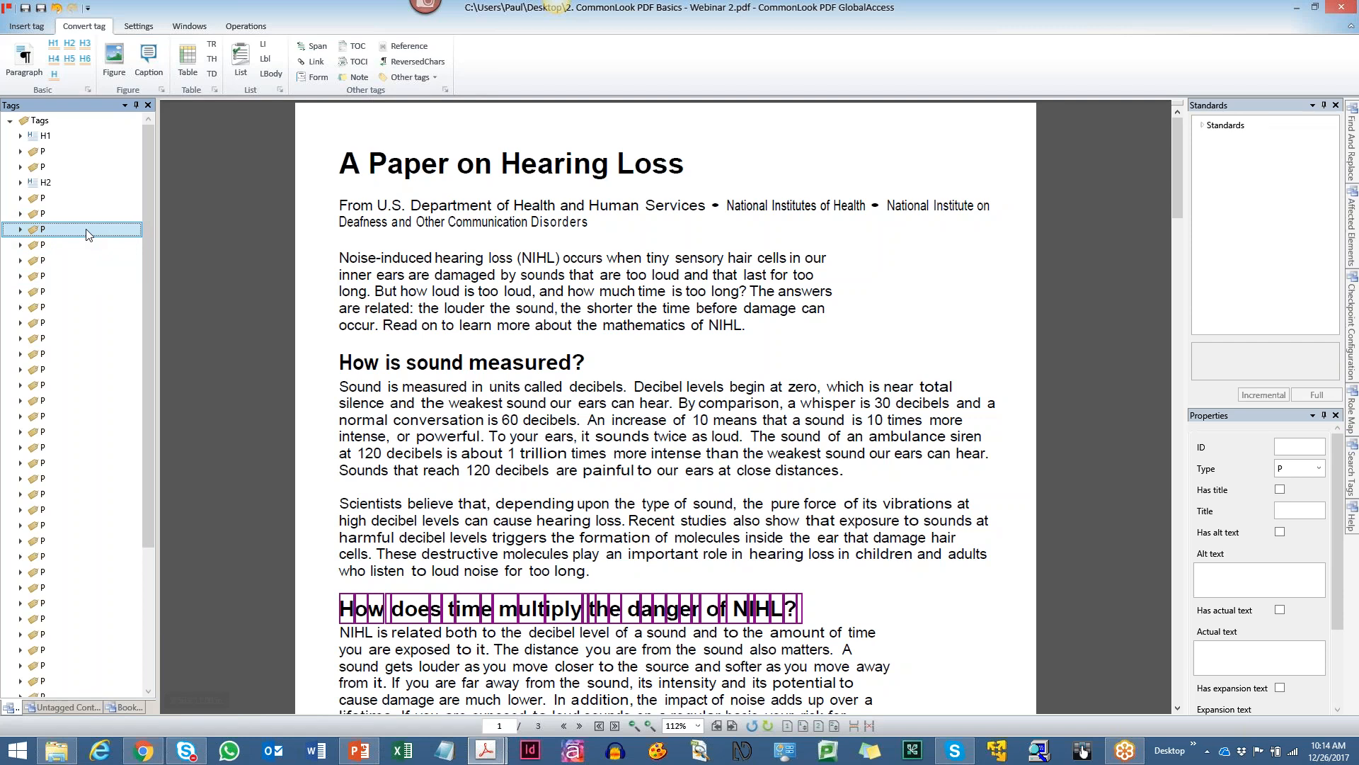
pyautogui.press('2')
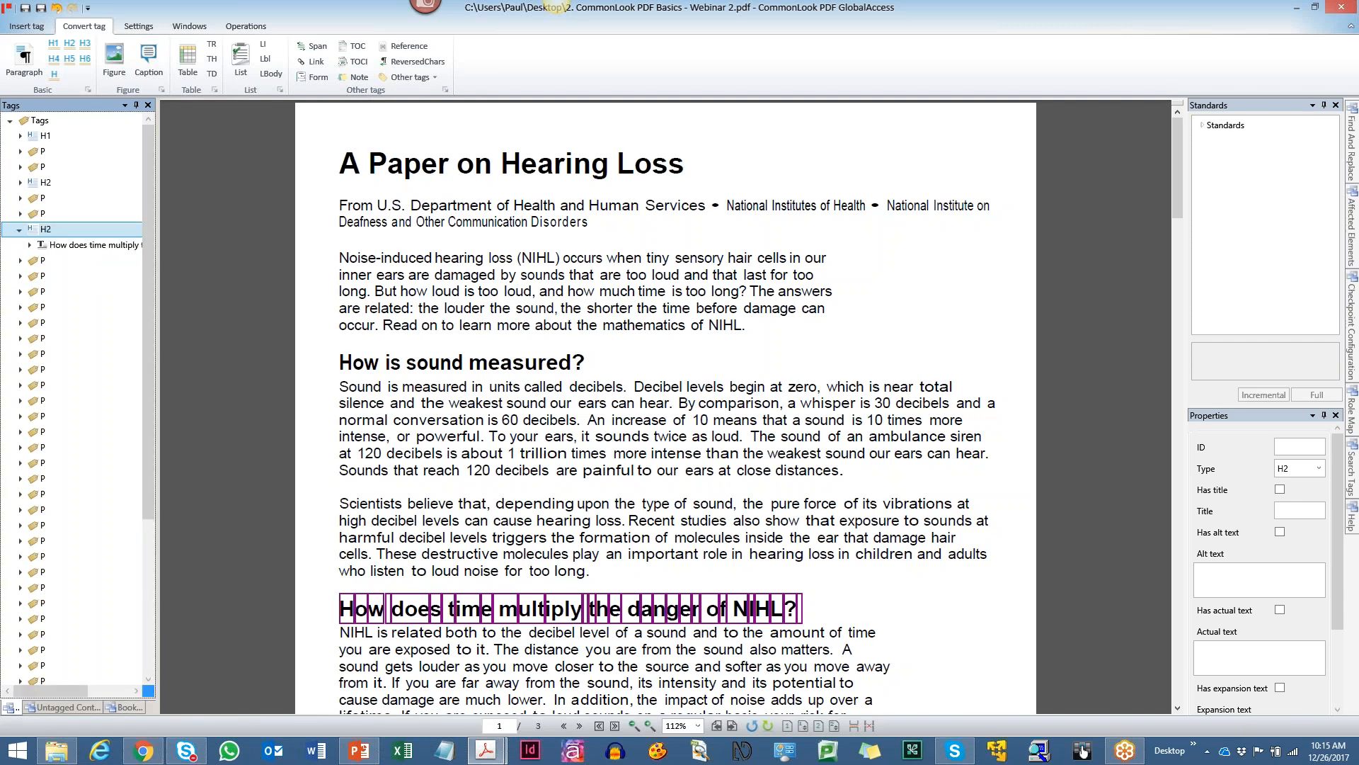
pyautogui.press('Left')
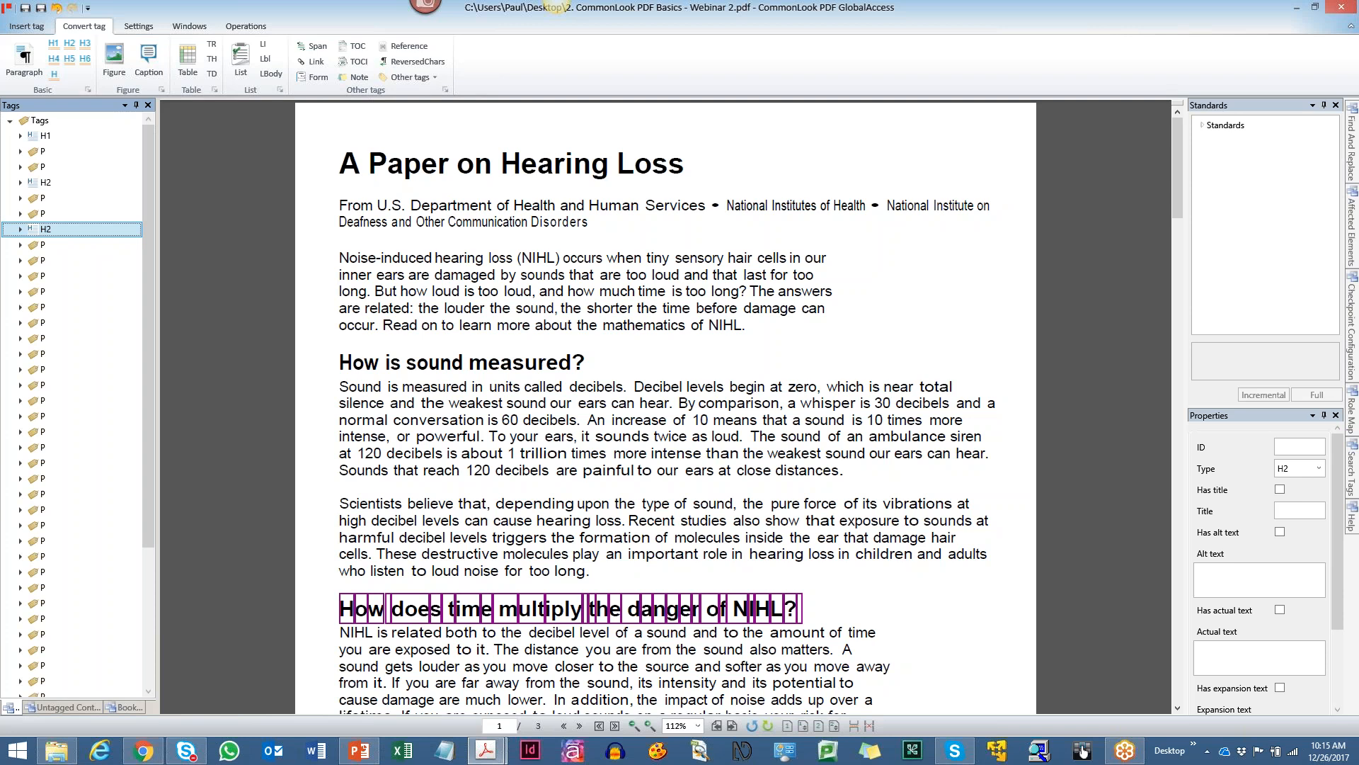
# Merge the two P tags that split the paragraph starting "Researchers who study hearing loss" and collapse the merged tag.
pyautogui.press('Down')
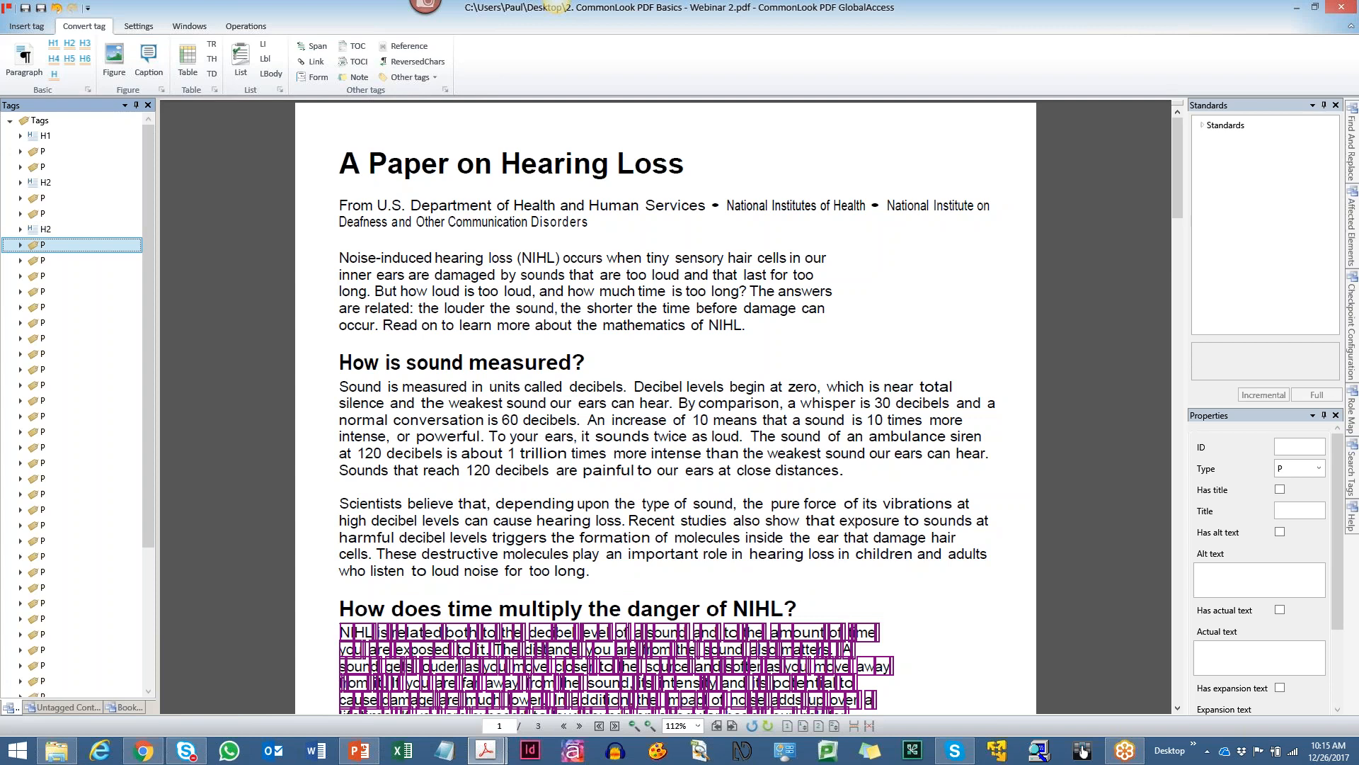
pyautogui.press('Down')
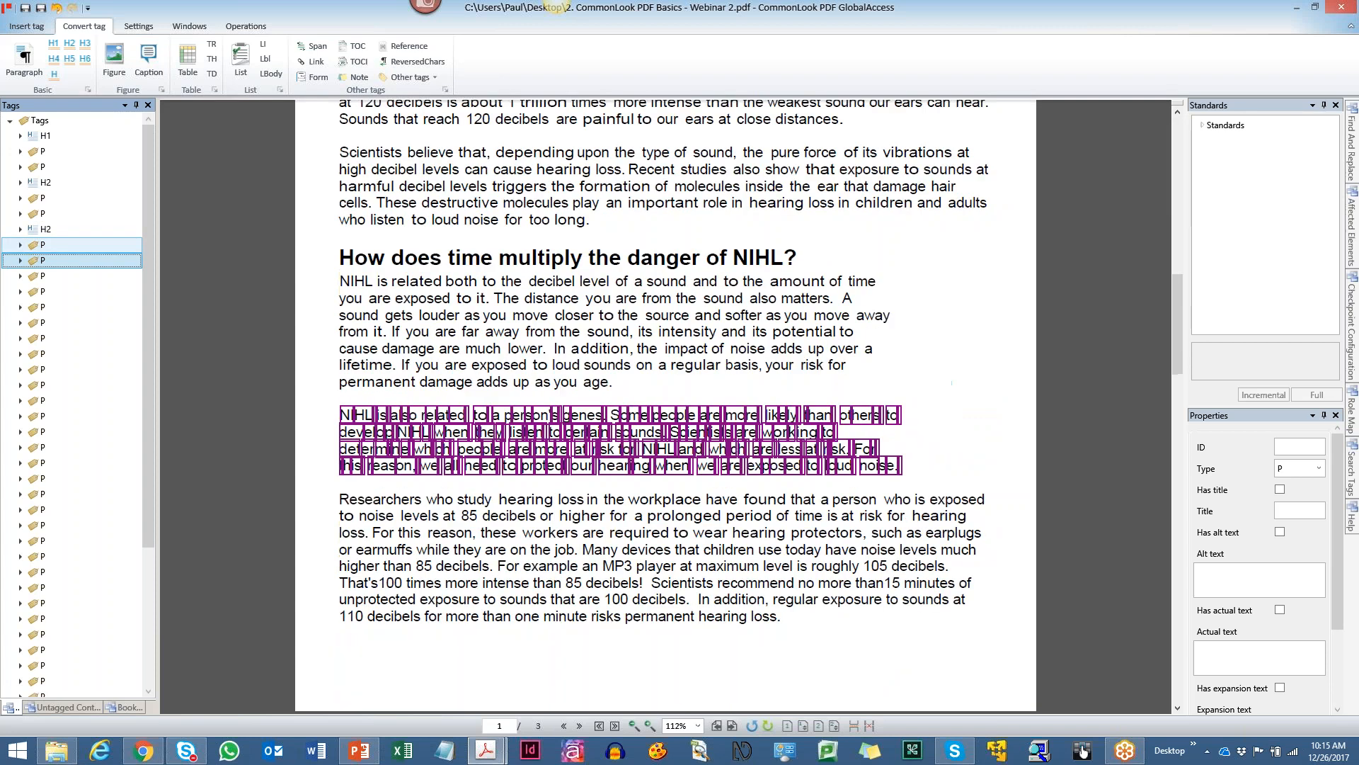
pyautogui.press('Down')
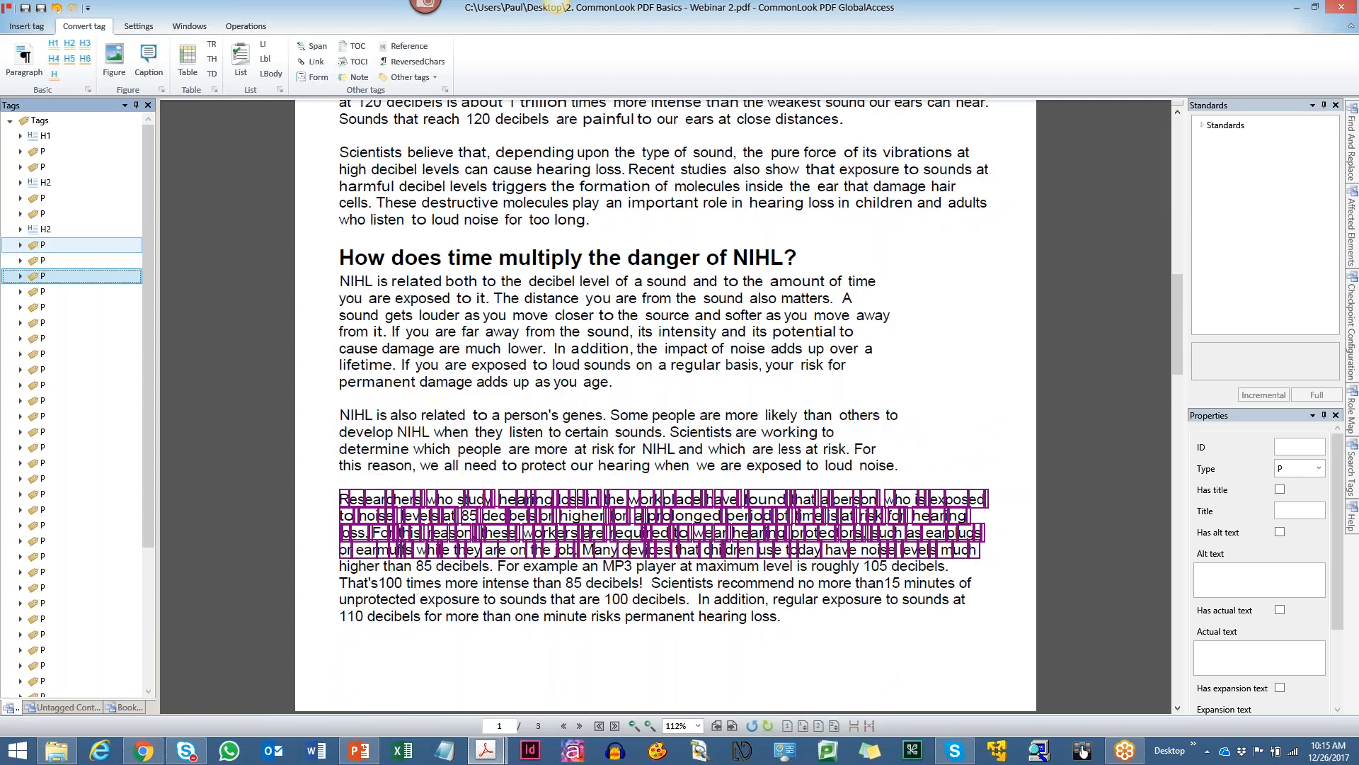
pyautogui.keyDown('ctrl'); pyautogui.click(70, 296); pyautogui.keyUp('ctrl')
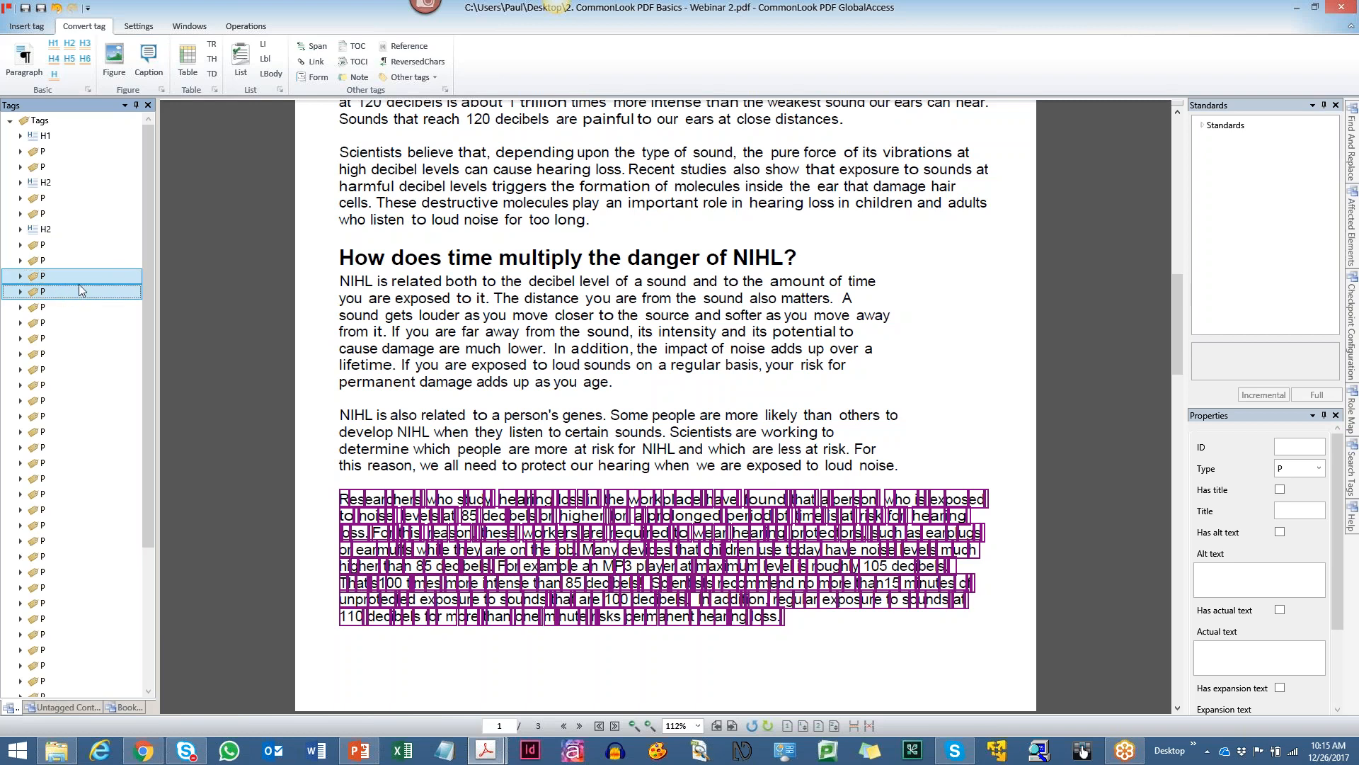
pyautogui.press('m')
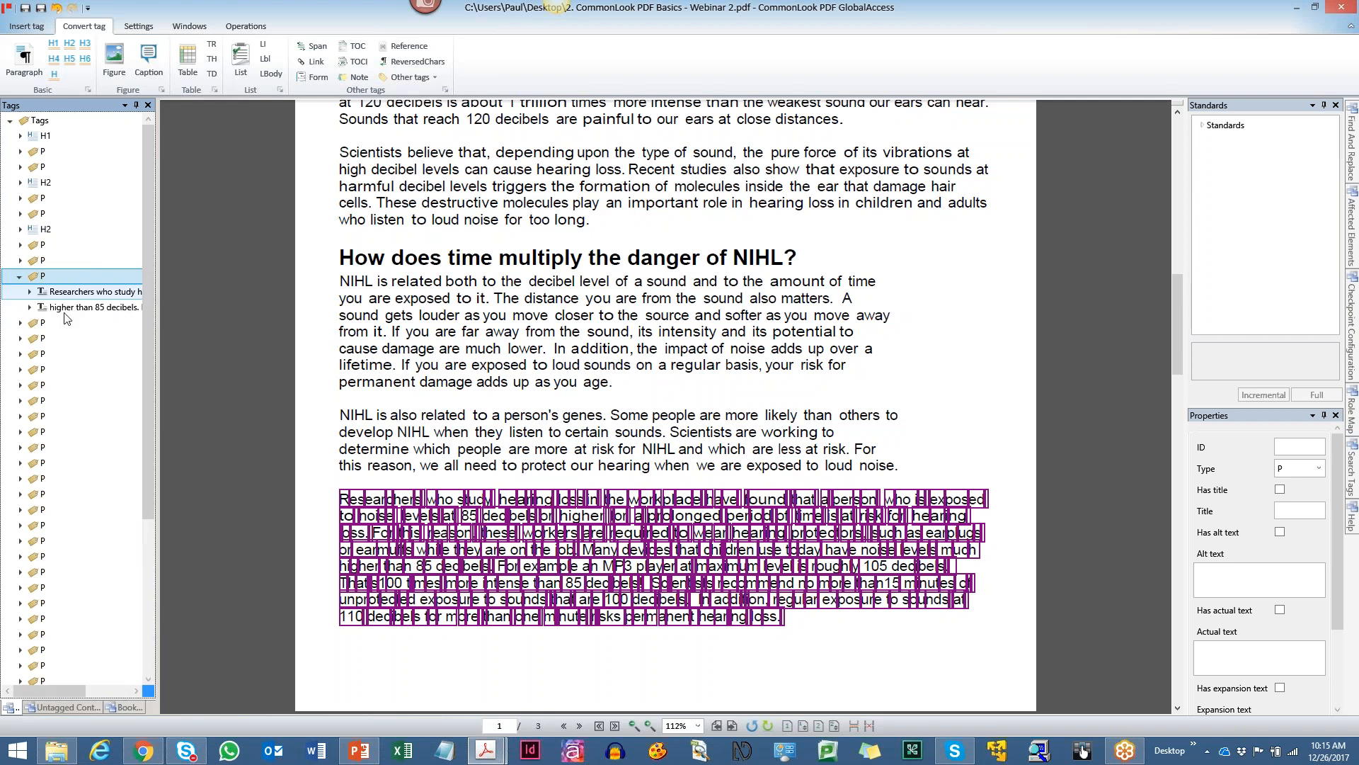
pyautogui.click(71, 277)
pyautogui.press('Left')
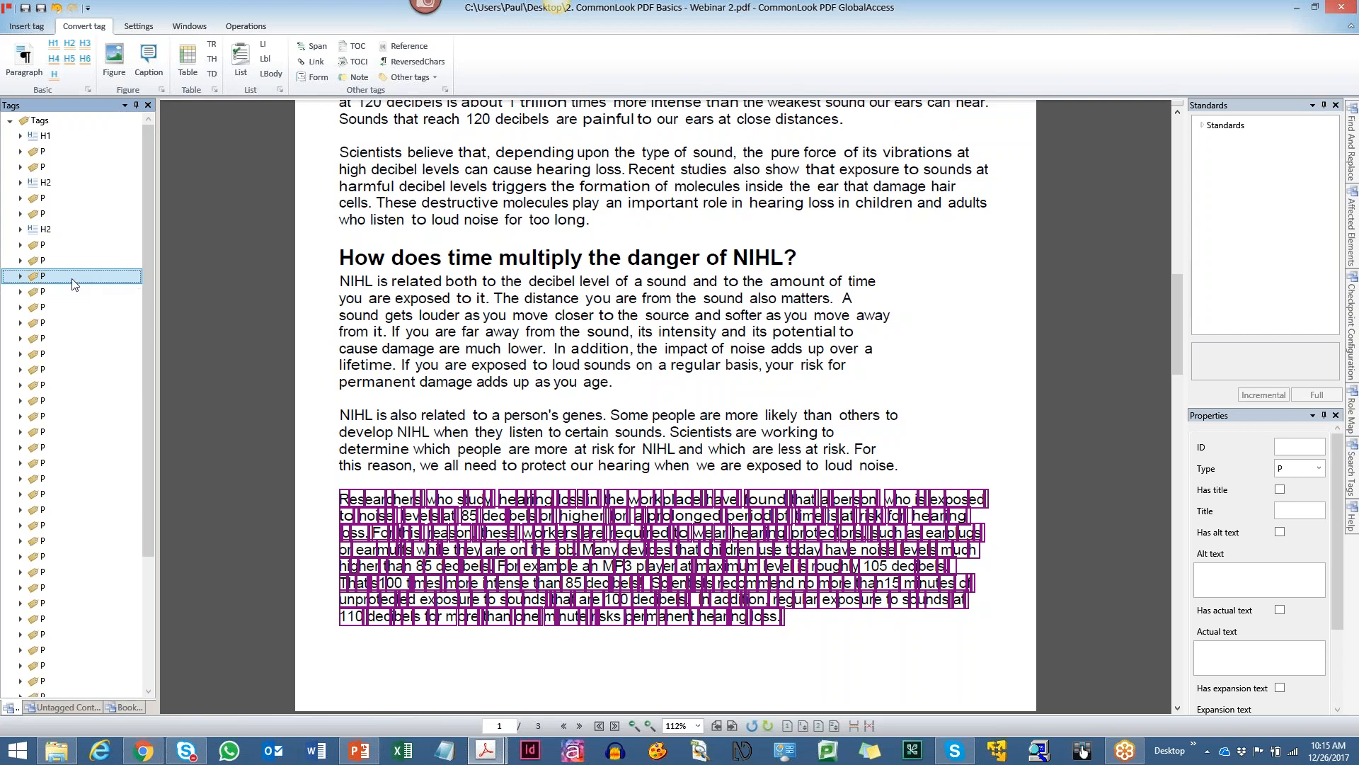
# Convert the P tag of the heading "Teachable Moments about Healthy Hearing" to H2 and collapse it.
pyautogui.press('Down')
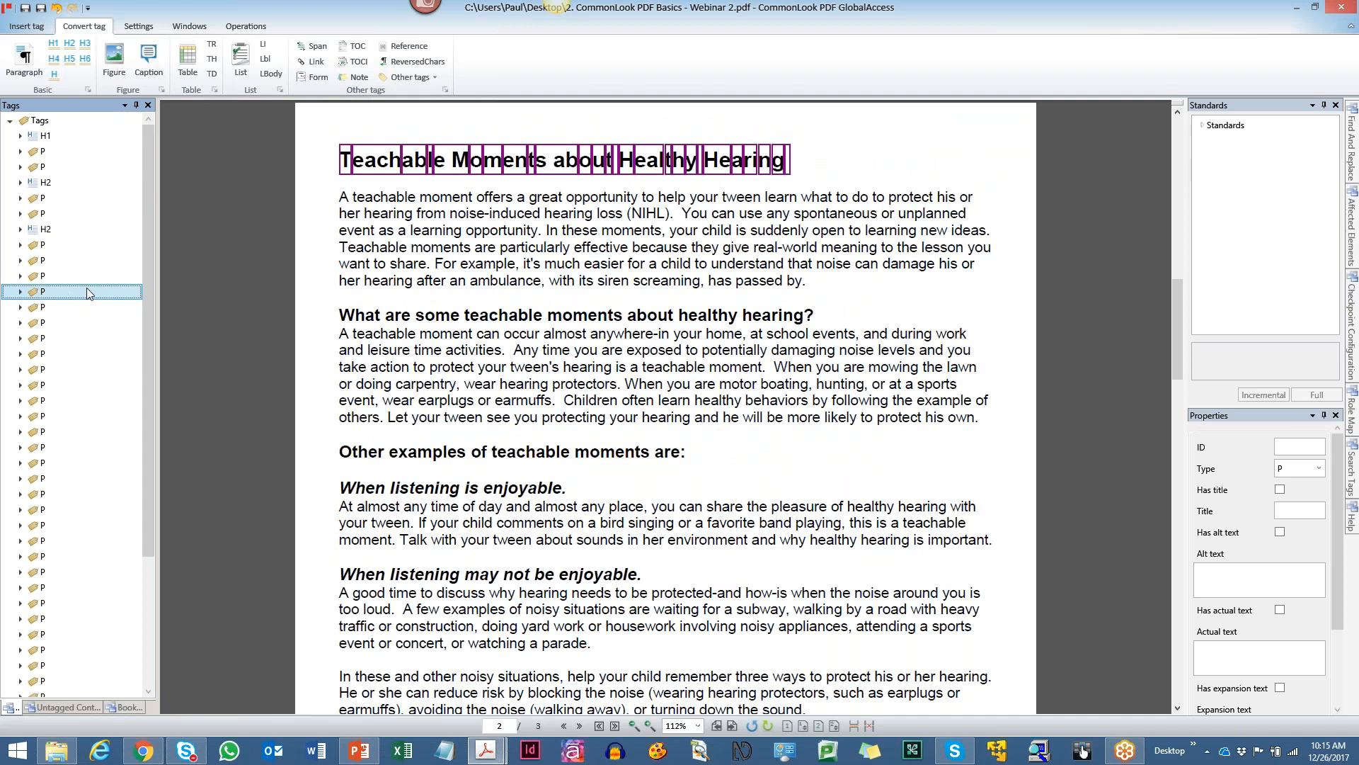
pyautogui.press('2')
pyautogui.press('Left')
# Convert the P tags of "What are some teachable moments about healthy hearing?" and "Other examples of teachable moments are:" to H3 and collapse them.
pyautogui.press('Down')
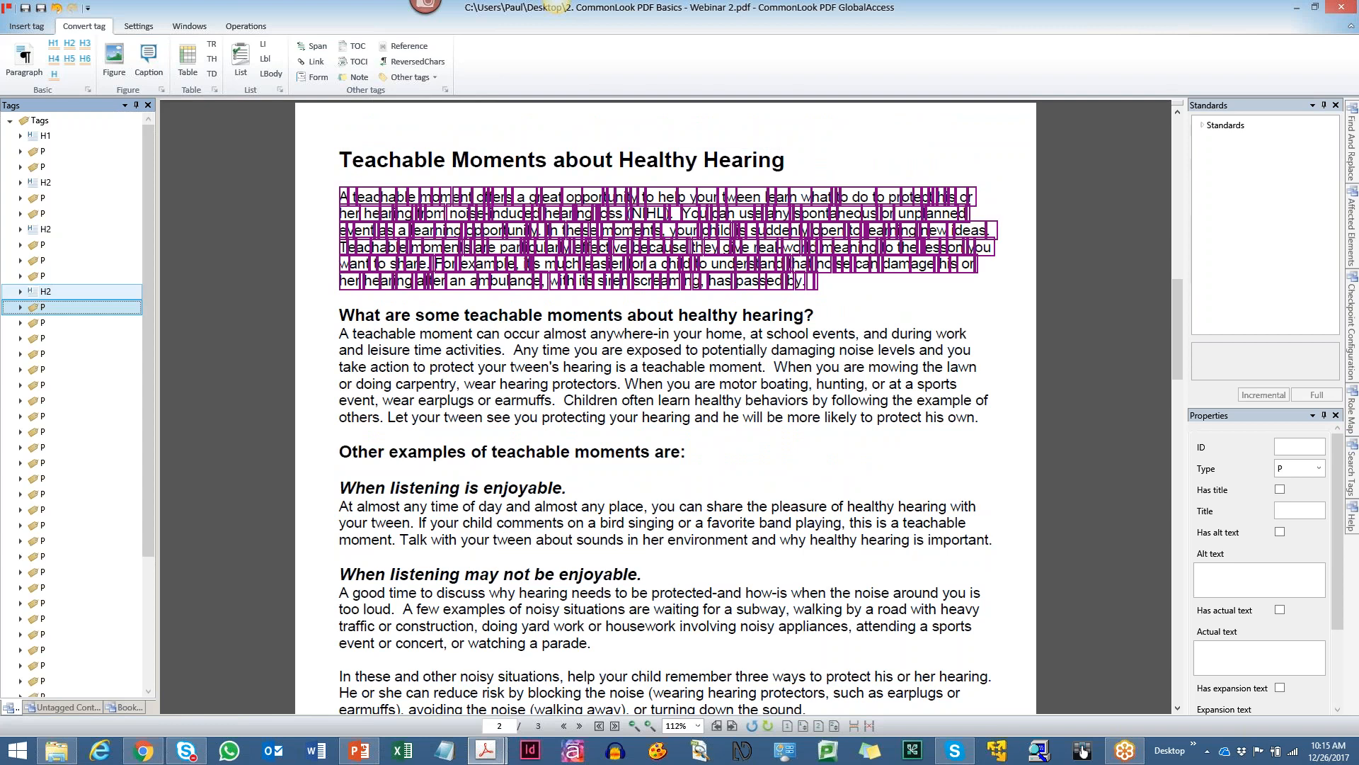
pyautogui.press('Down')
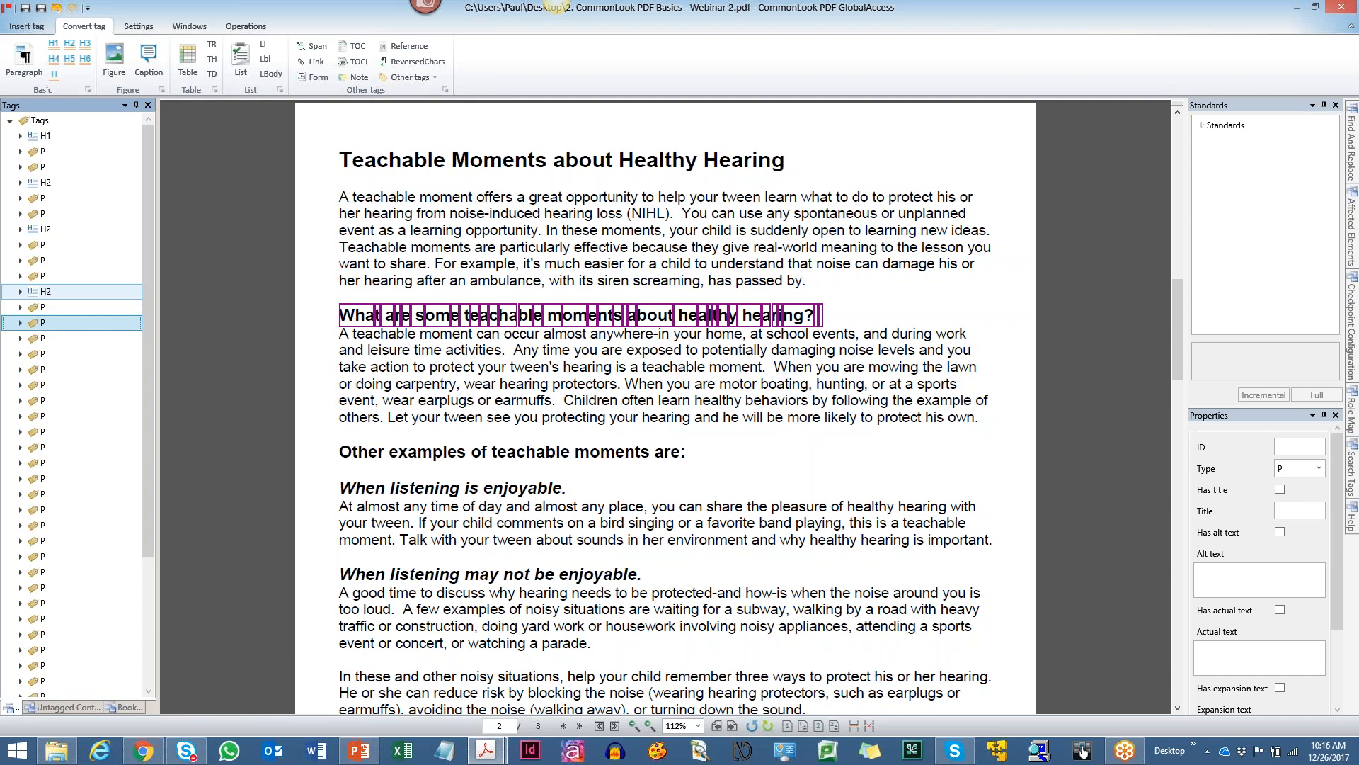
pyautogui.press('3')
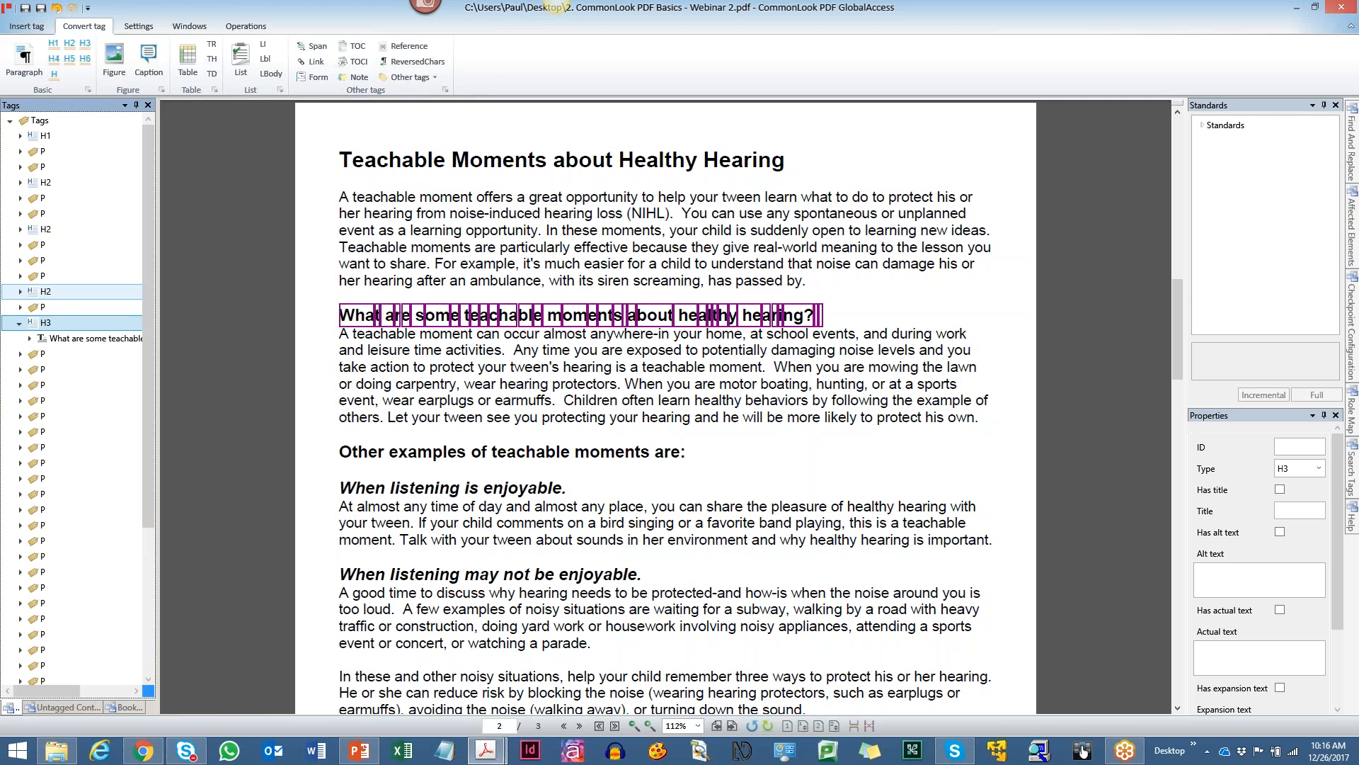
pyautogui.press('Left')
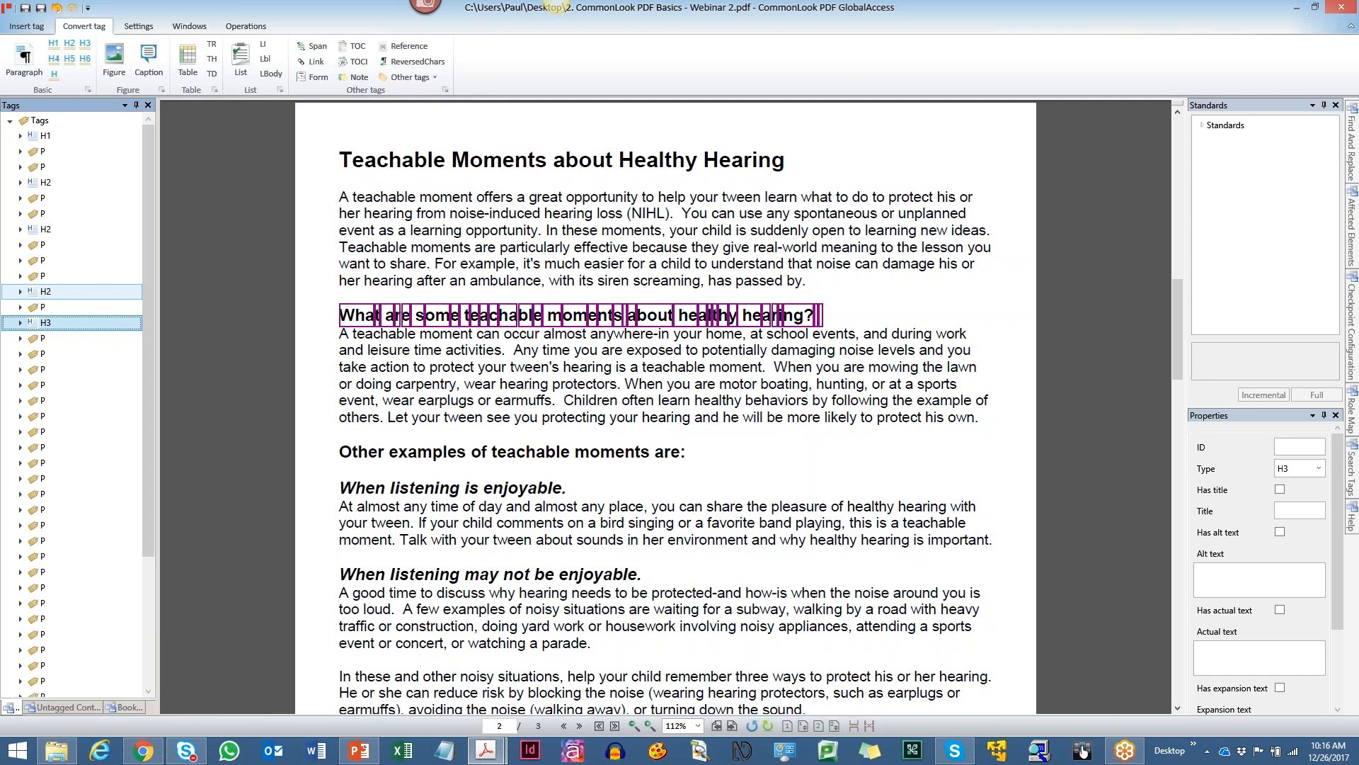
pyautogui.press('Down')
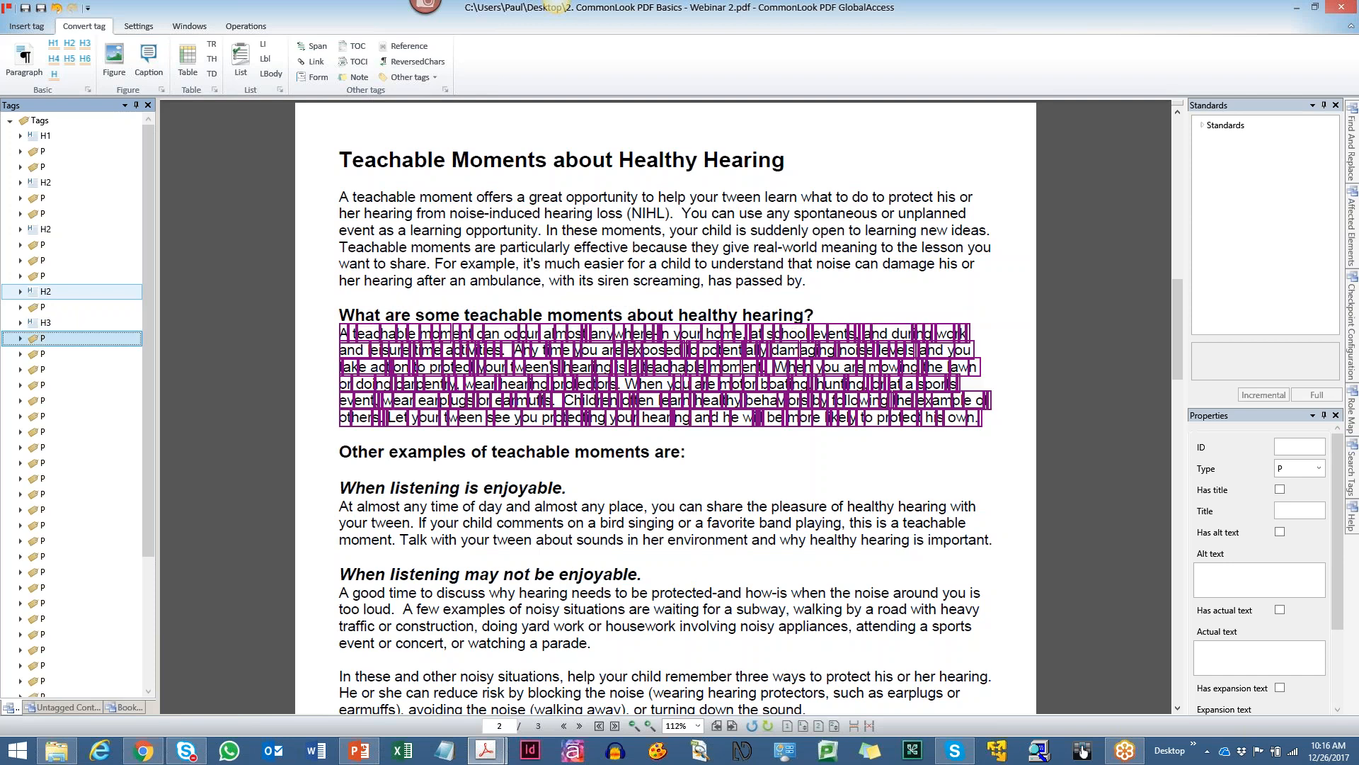
pyautogui.press('Down')
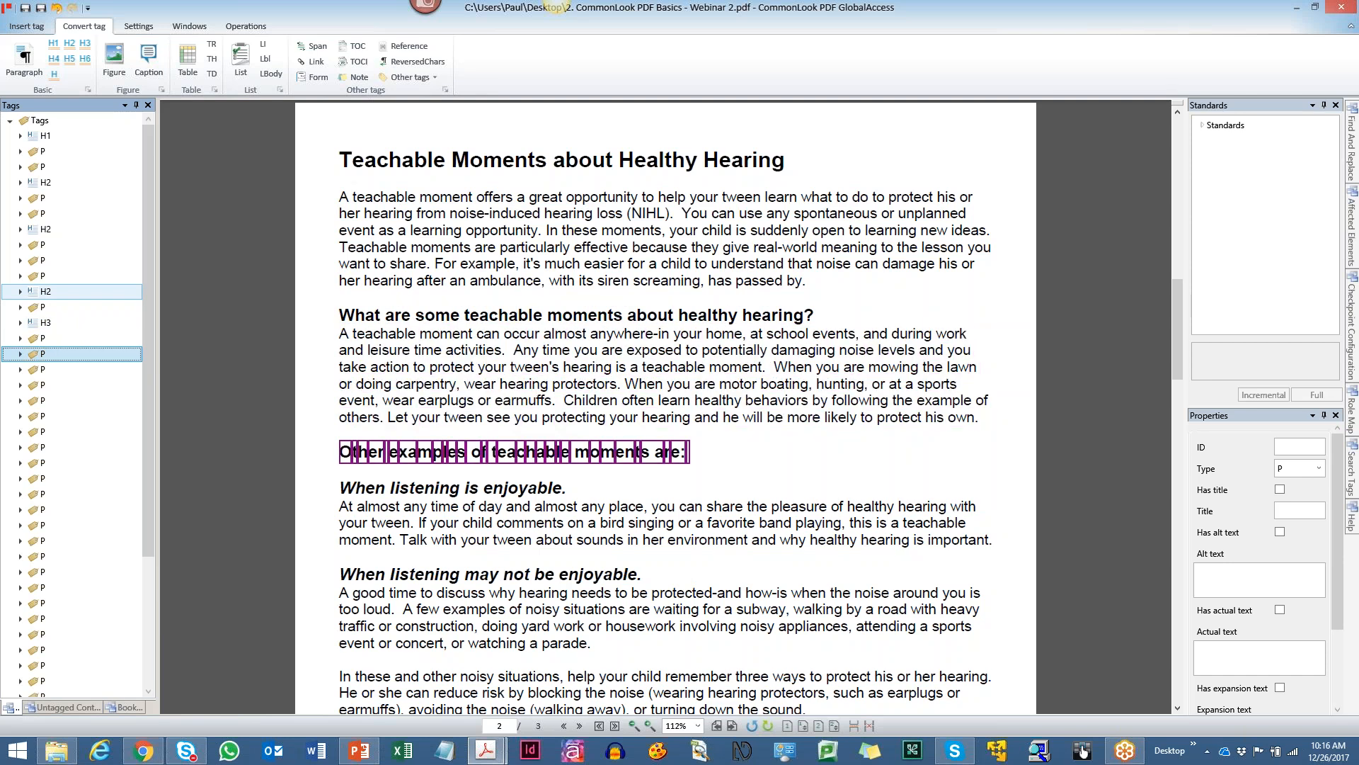
pyautogui.press('3')
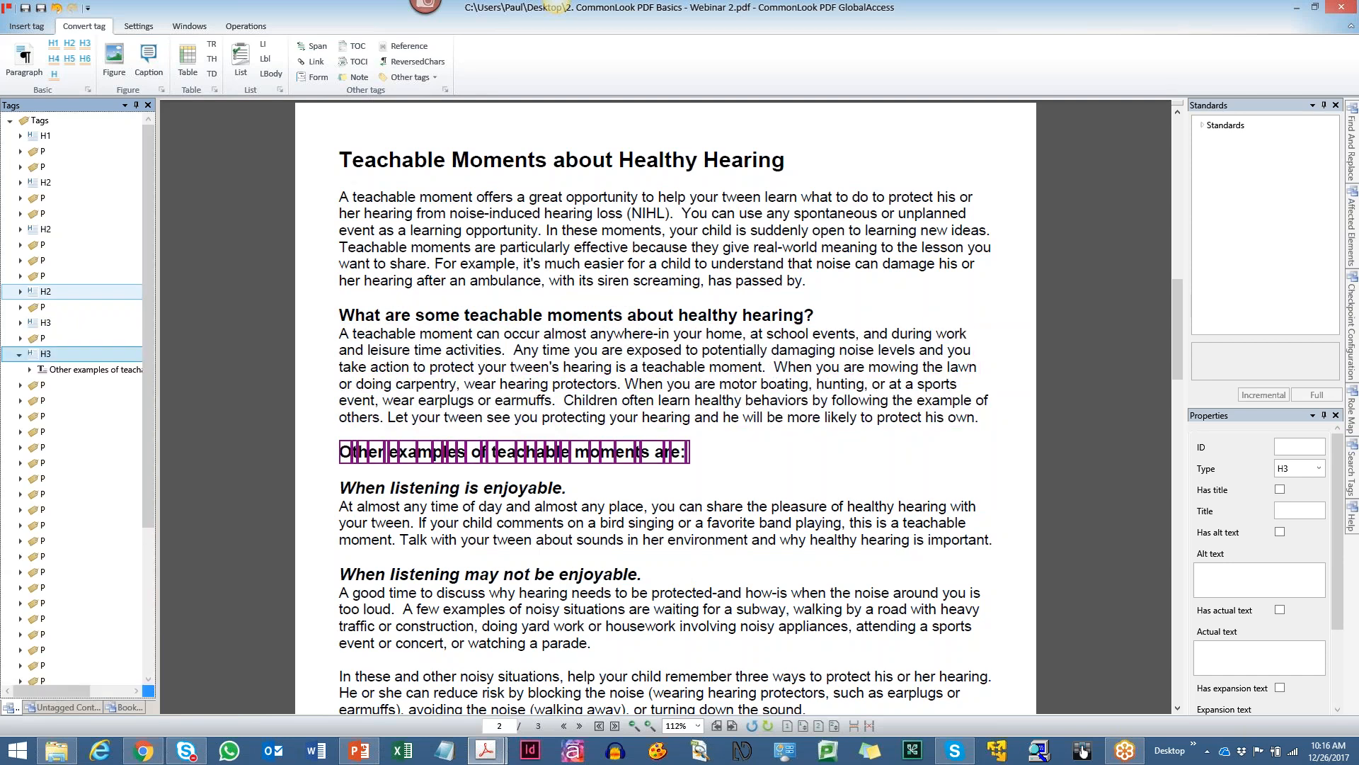
pyautogui.press('Left')
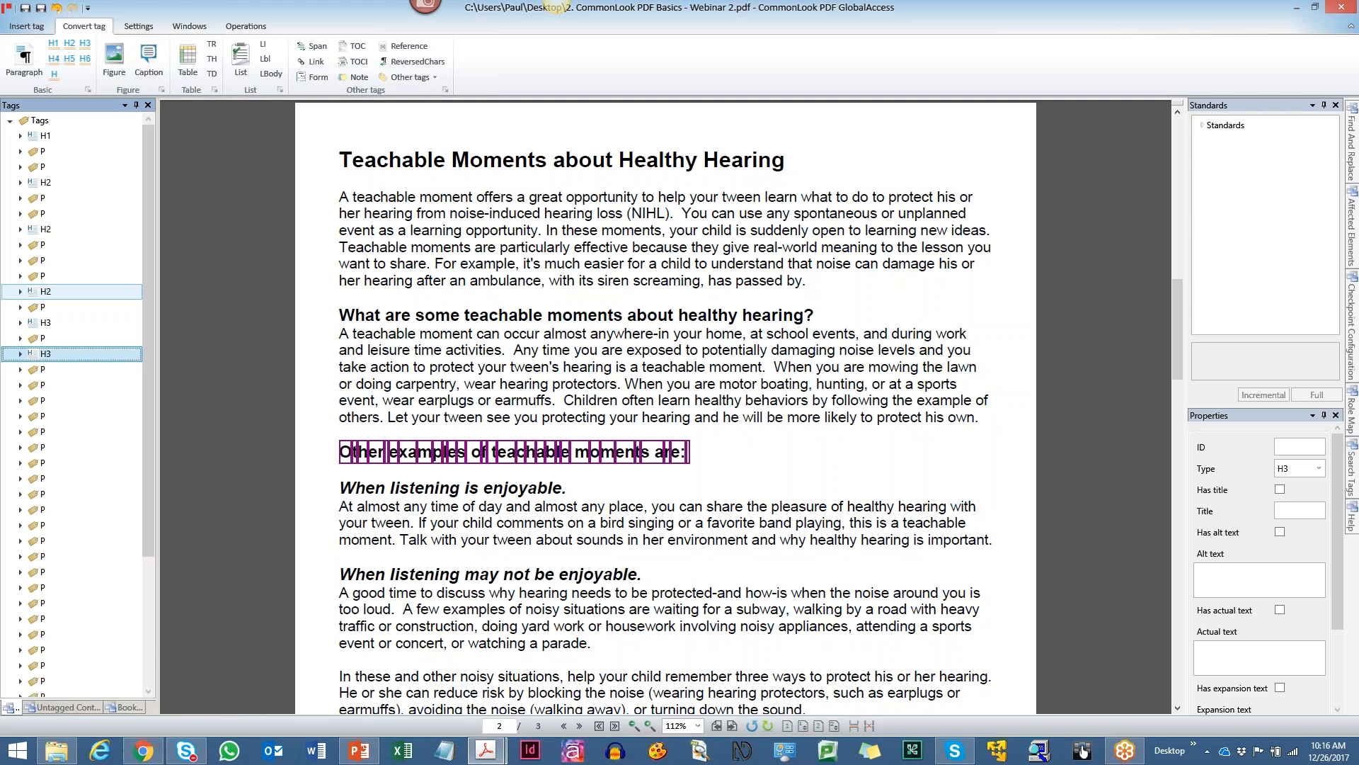
# Convert the P tags of "When listening is enjoyable." and "When listening may not be enjoyable." to H4 and collapse them.
pyautogui.press('Down')
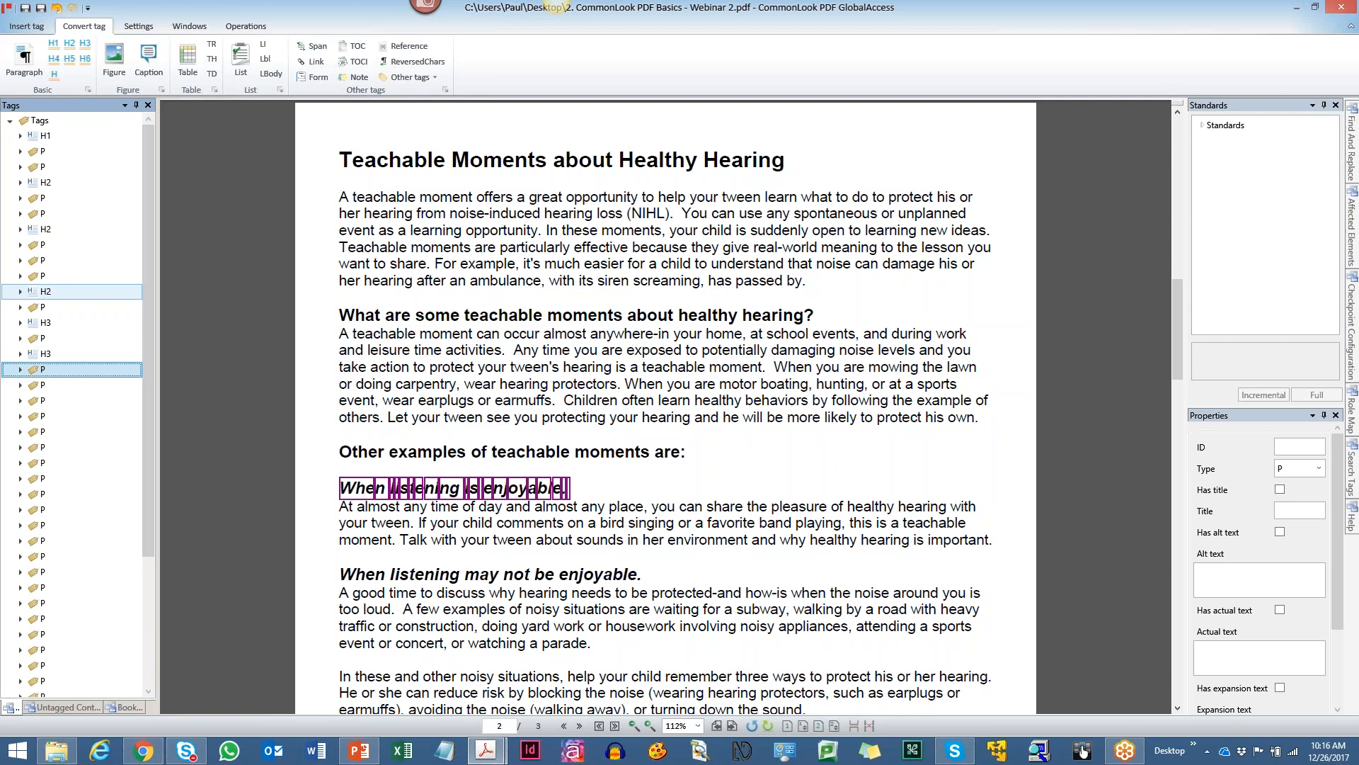
pyautogui.press('4')
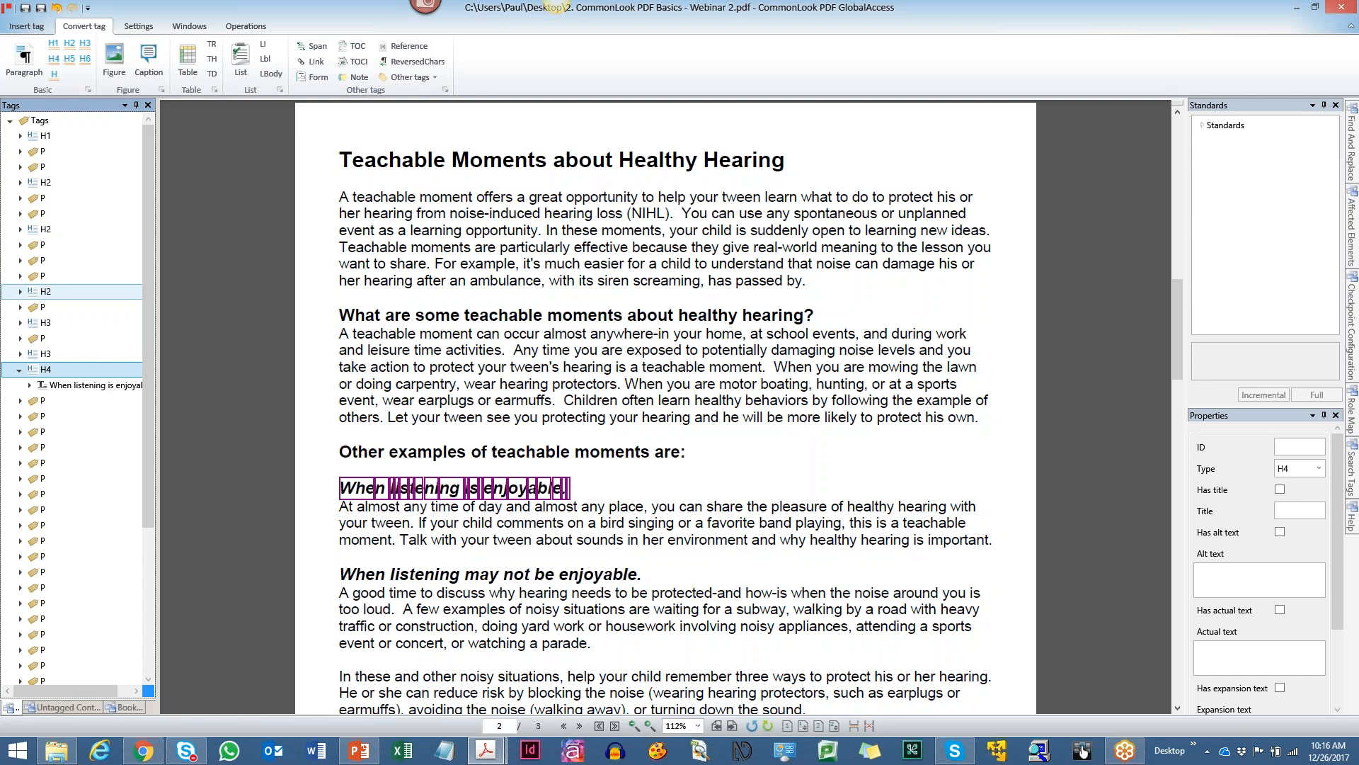
pyautogui.press('Left')
pyautogui.press('Down')
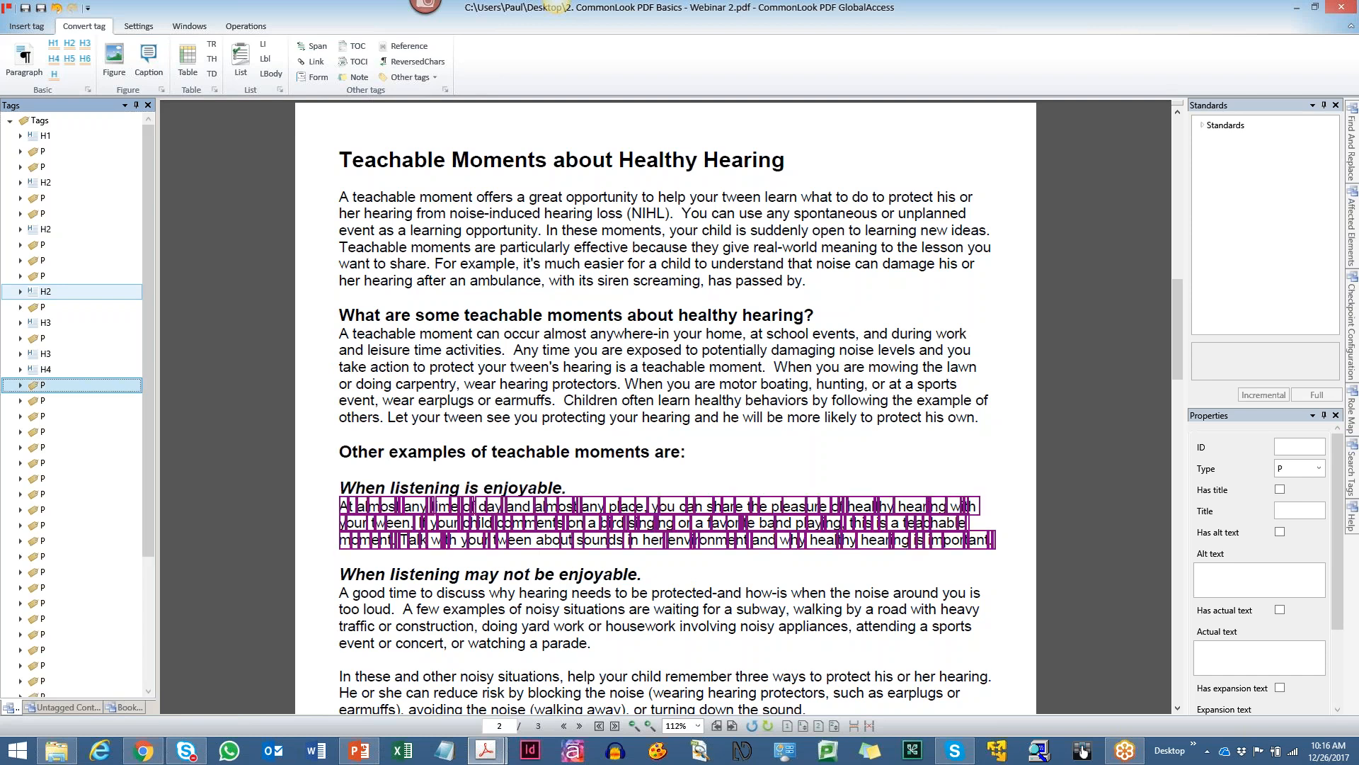
pyautogui.press('Down')
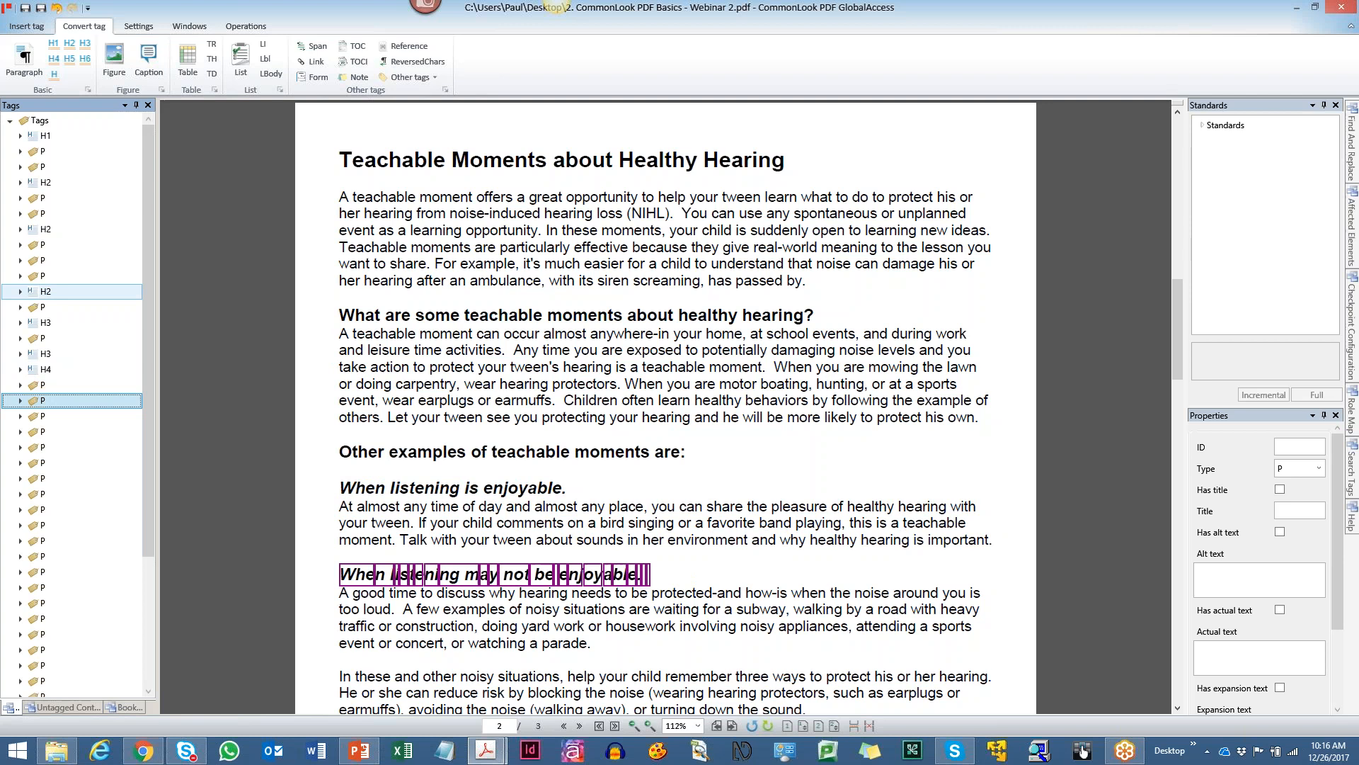
pyautogui.press('4')
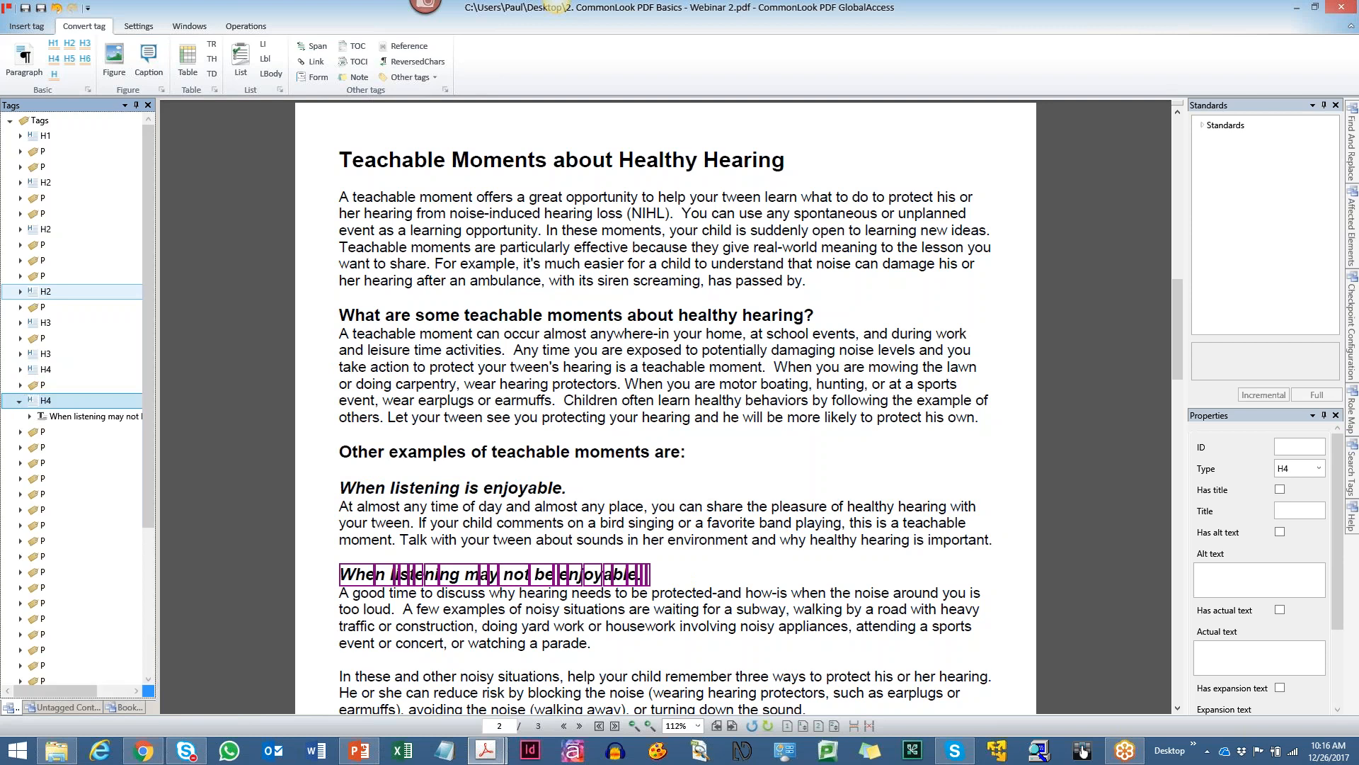
pyautogui.press('Left')
# Convert the P tags of "When noise in in the news." and "When buying noisy toys and musical instruments." to H4 and collapse them.
pyautogui.press('Down')
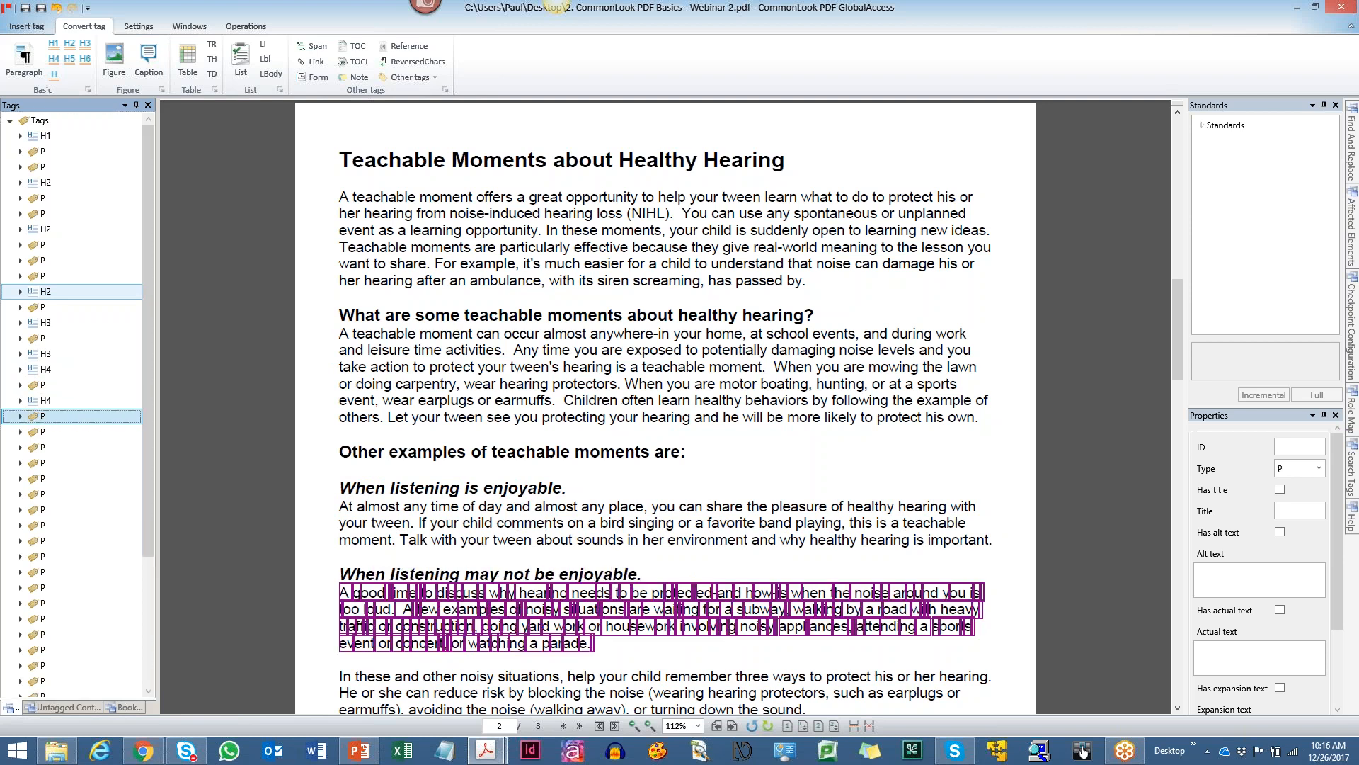
pyautogui.press('Down')
pyautogui.press('Down')
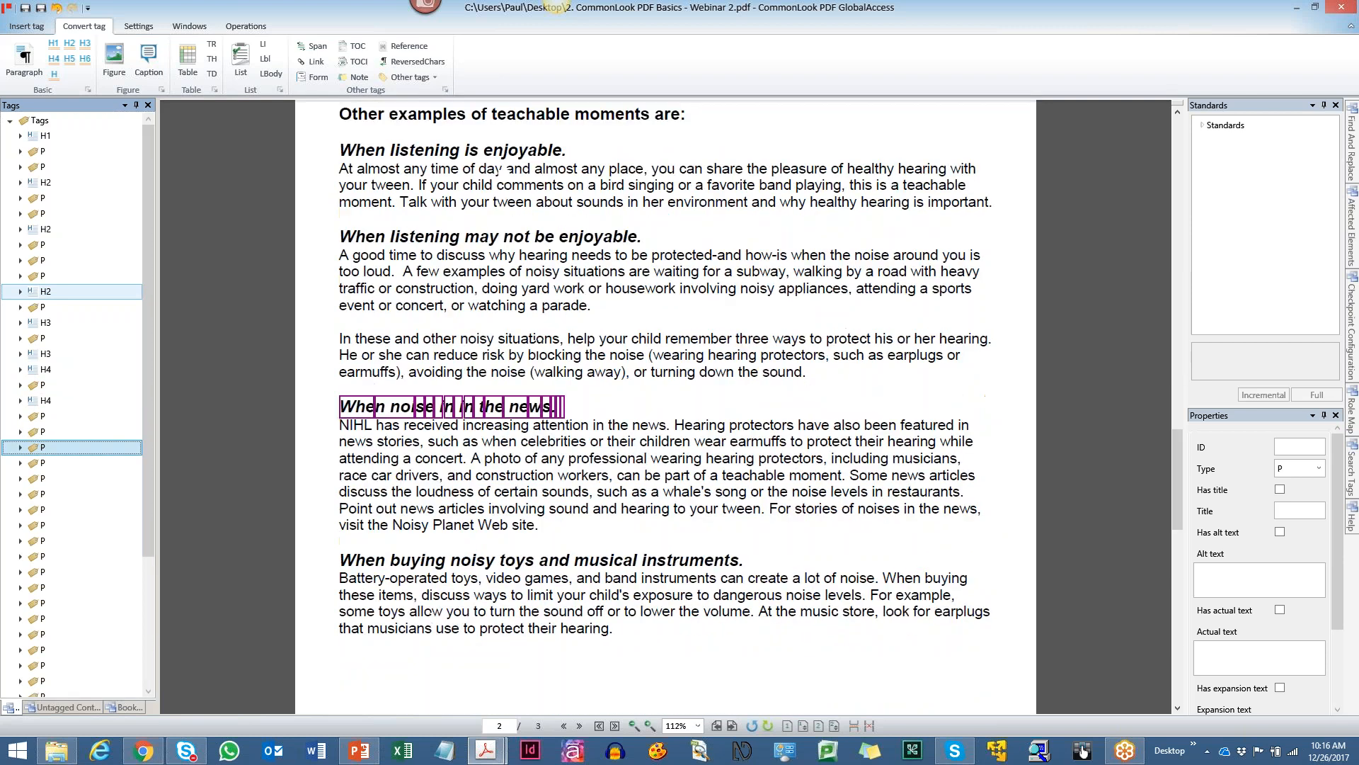
pyautogui.press('4')
pyautogui.press('Left')
pyautogui.press('Down')
pyautogui.press('Down')
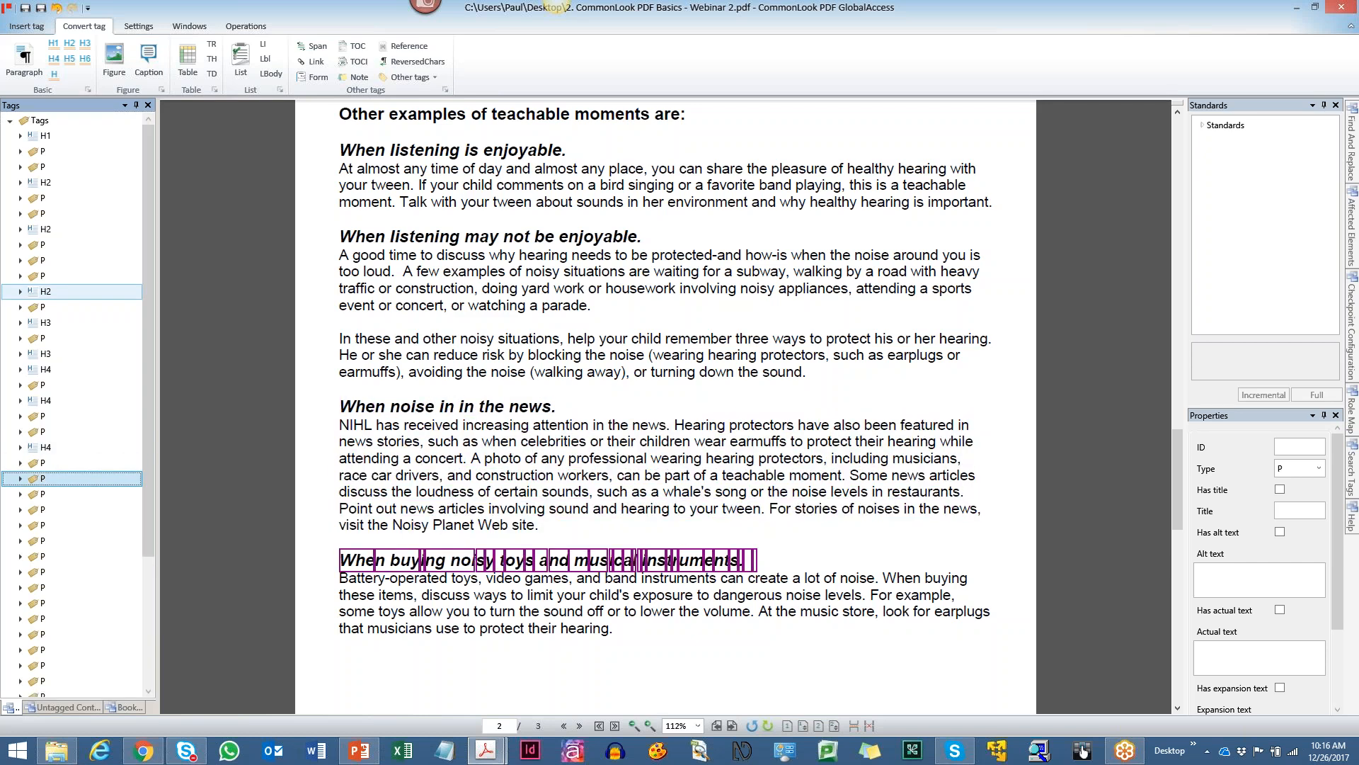
pyautogui.press('4')
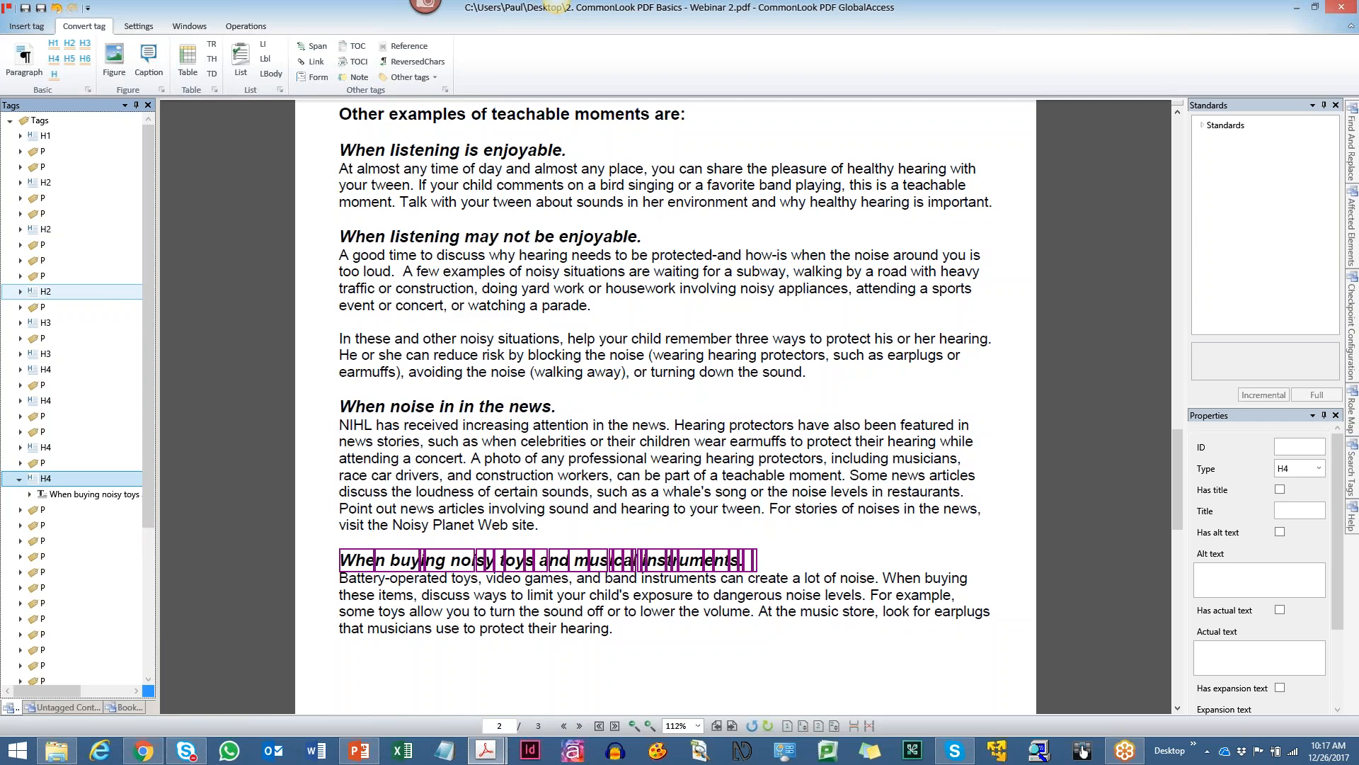
pyautogui.press('Left')
# Convert the P tag of the subheading "When your tween makes a healthy hearing choice." to H4 and collapse it.
pyautogui.press('Down')
pyautogui.press('Down')
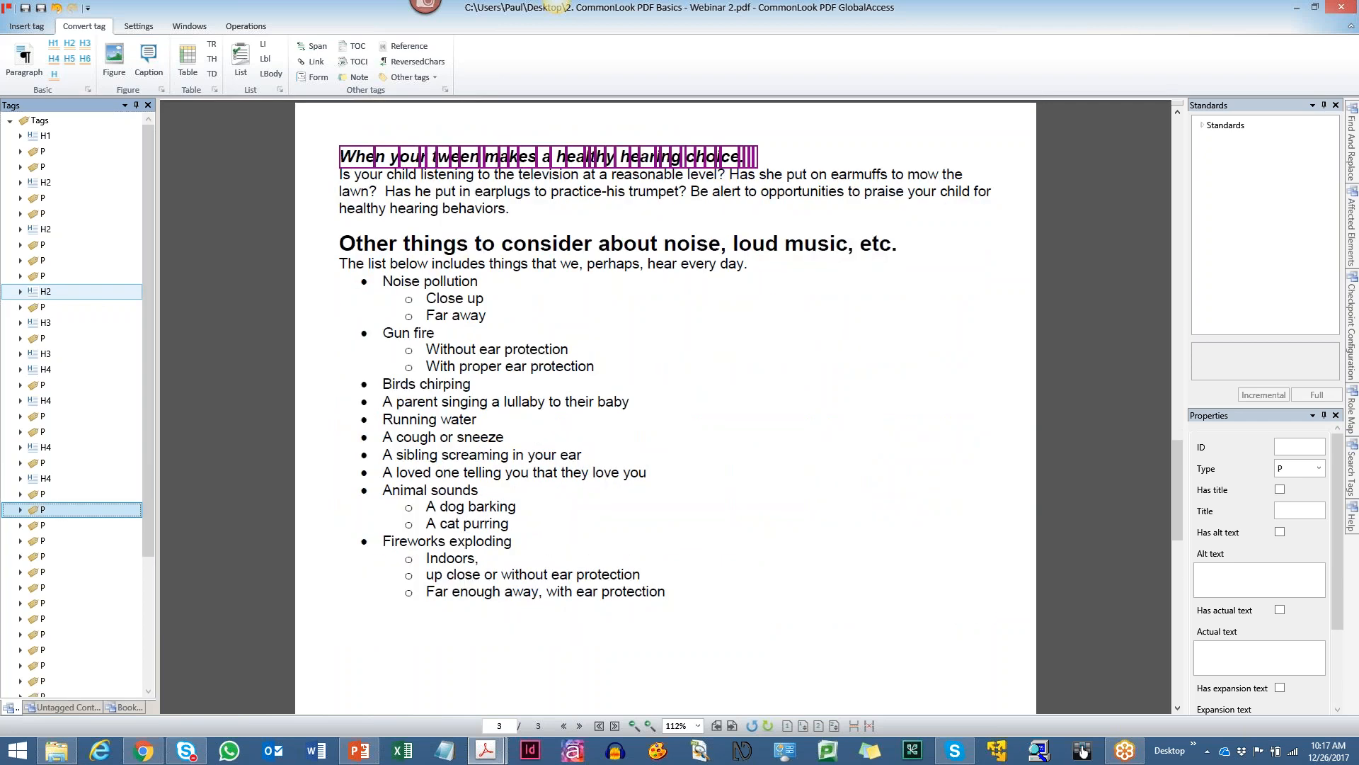
pyautogui.press('4')
pyautogui.press('Left')
# Convert the P tag of the heading "Other things to consider about noise, loud music, etc." to H2 and collapse it.
pyautogui.press('Down')
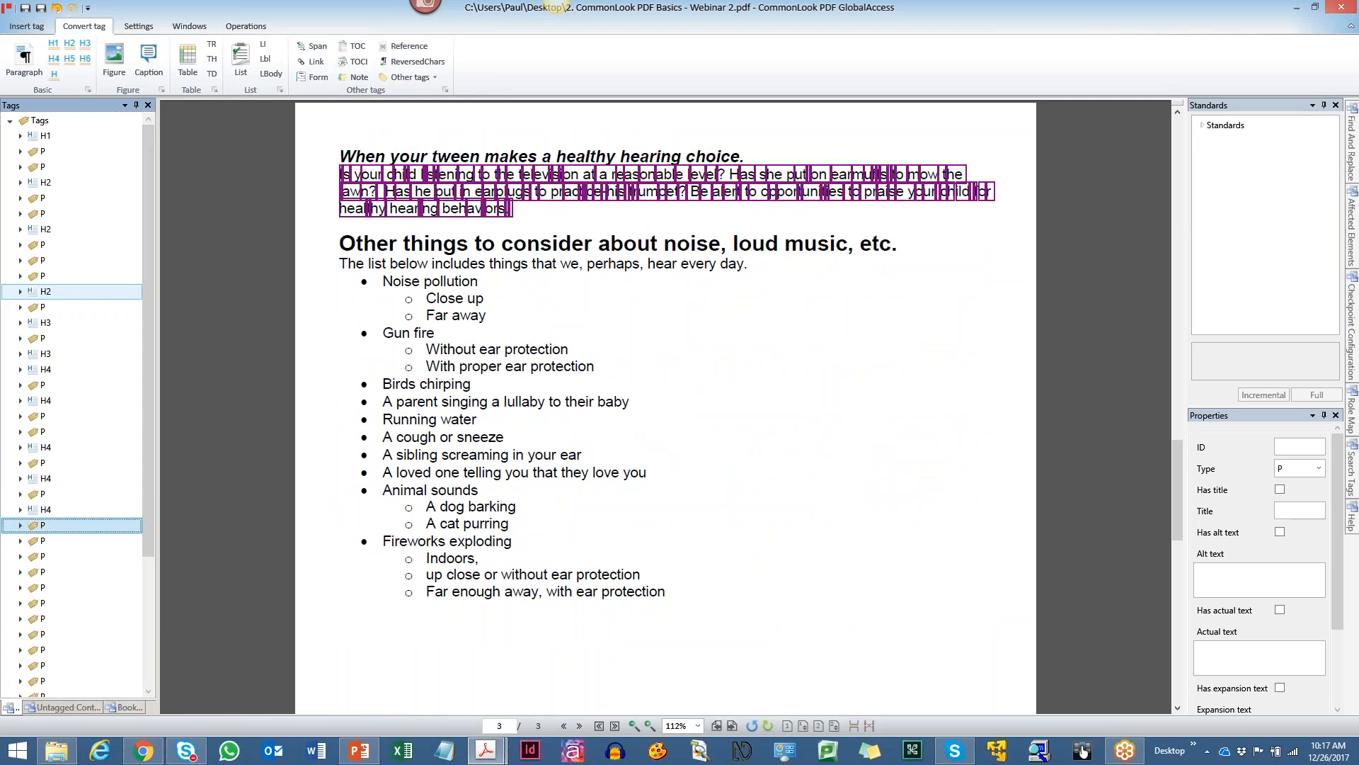
pyautogui.press('Down')
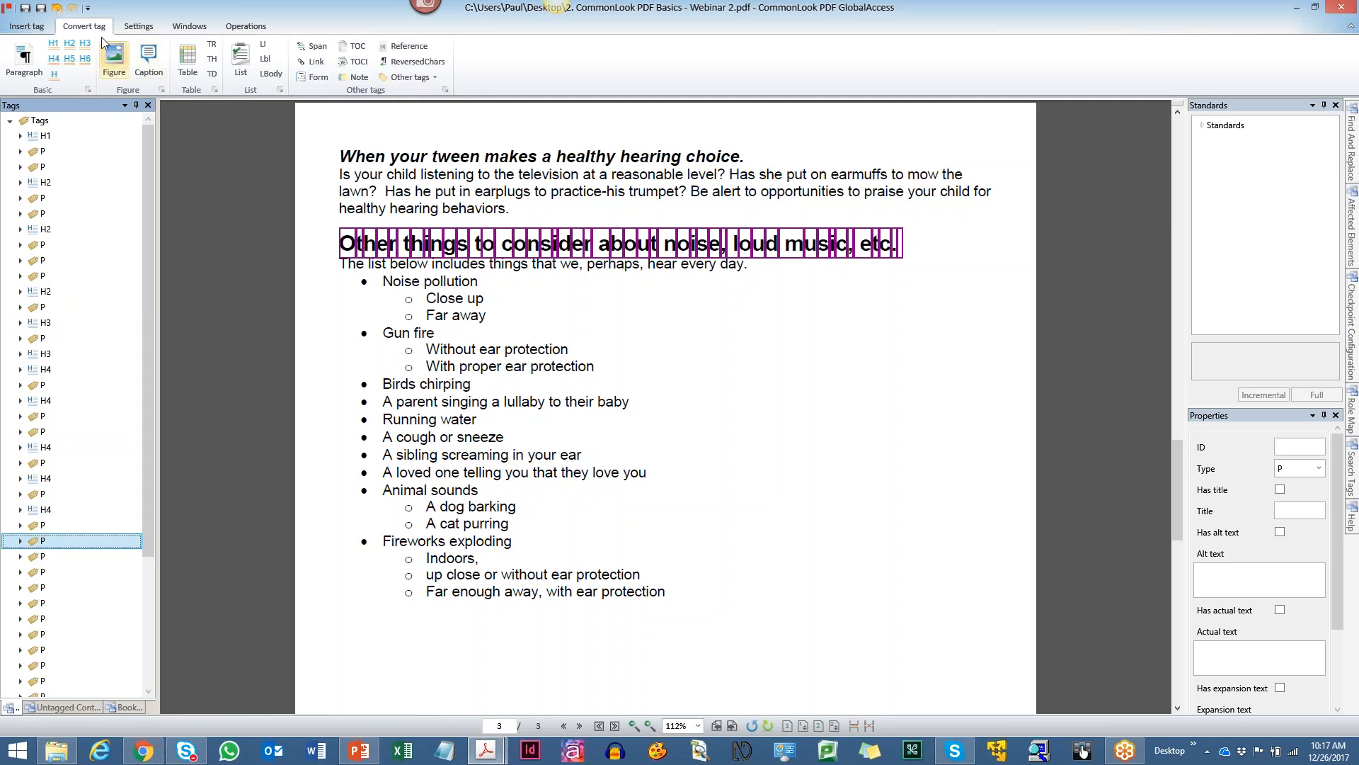
pyautogui.click(68, 44)
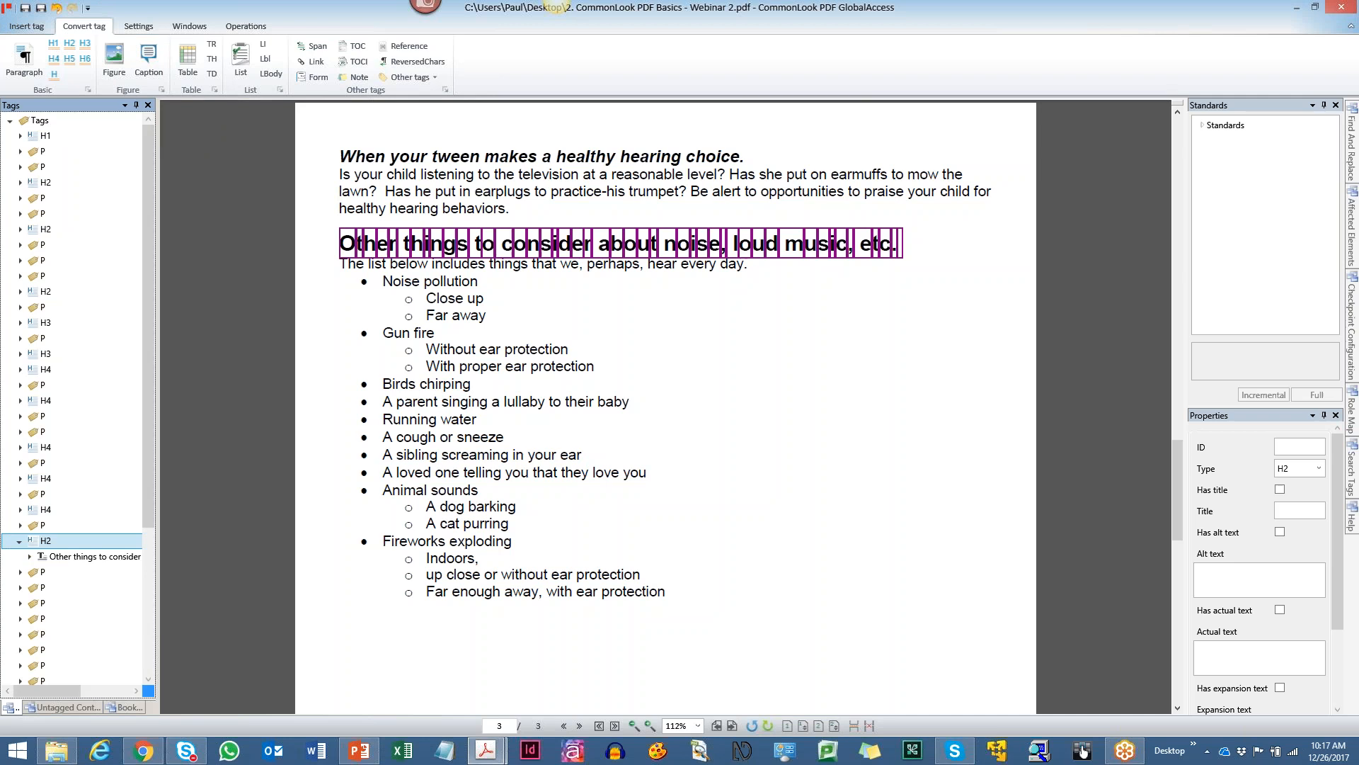
pyautogui.press('Left')
# Select all the bulleted list text under "The list below includes things" and generate a List tag structure from the selection.
pyautogui.press('Down')
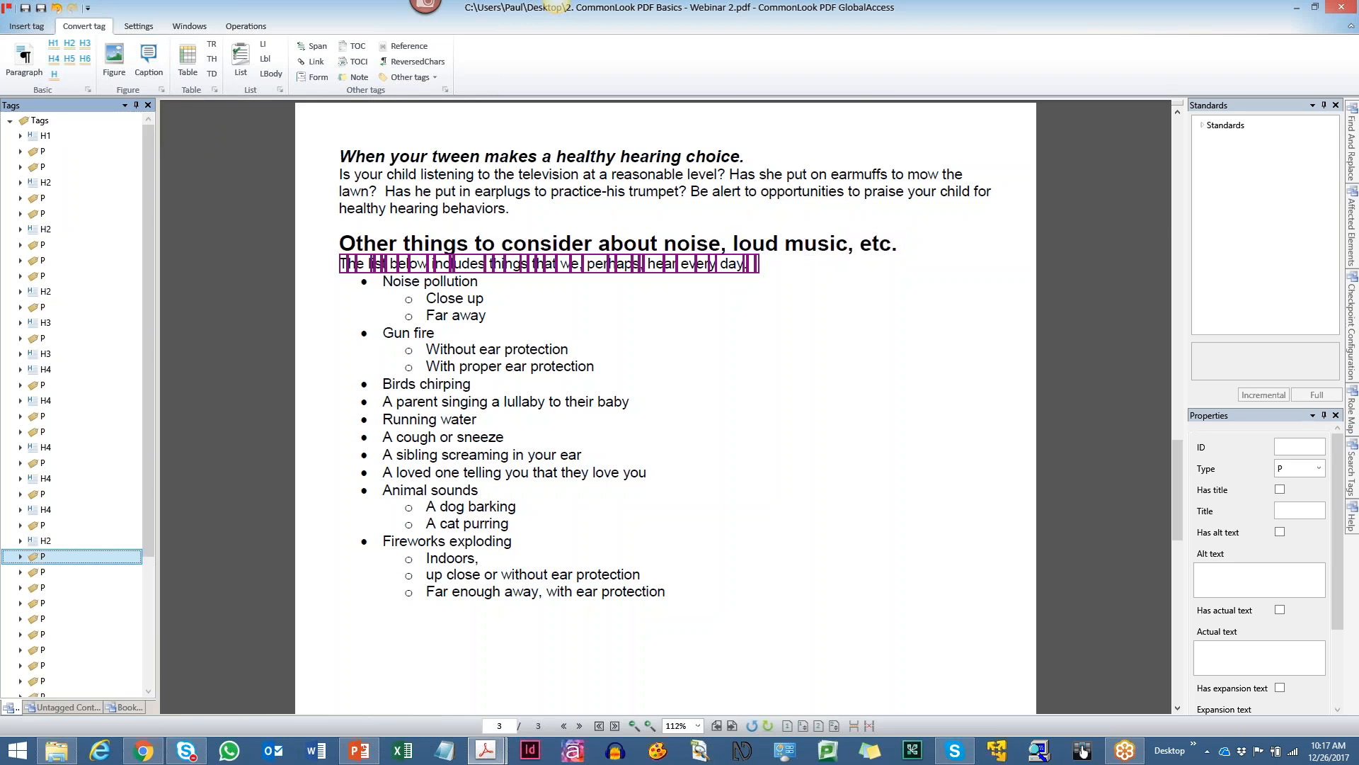
pyautogui.moveTo(145, 498); pyautogui.dragTo(158, 605)
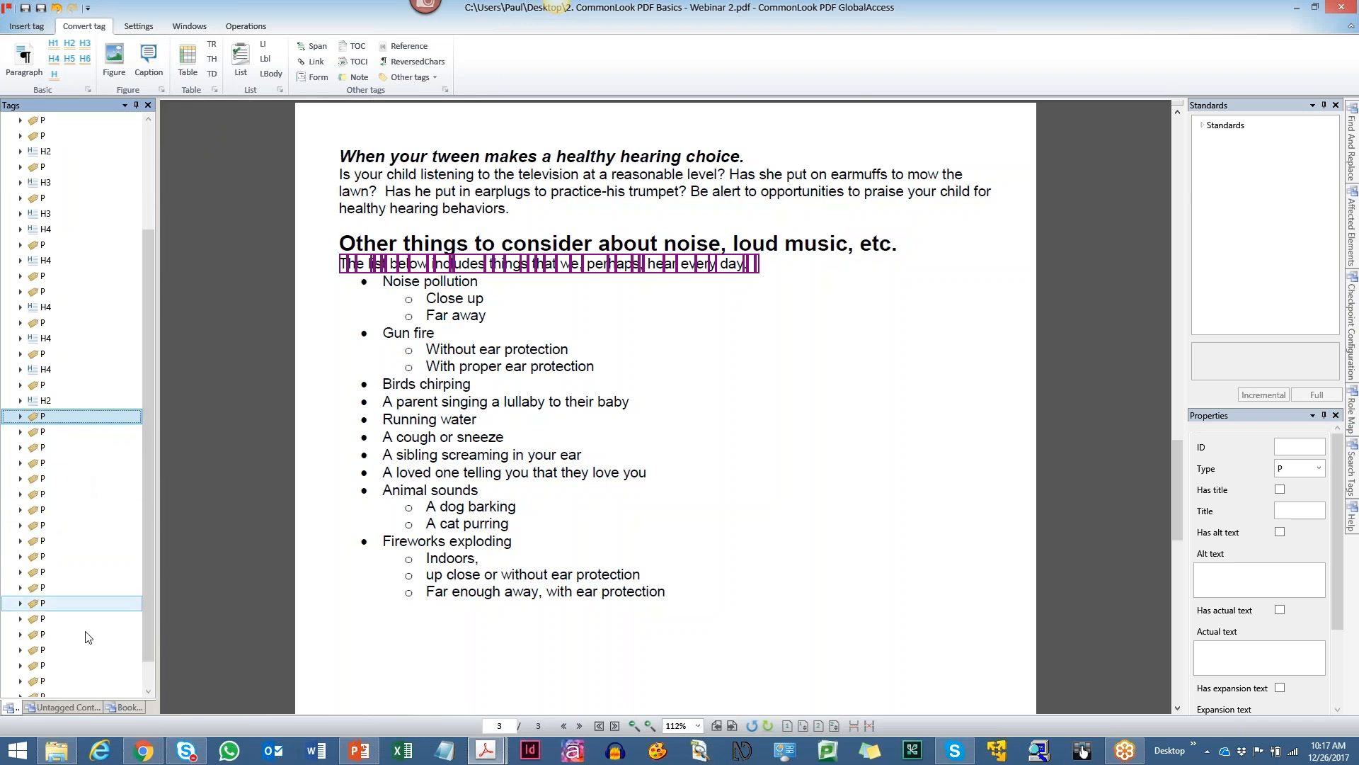
pyautogui.moveTo(146, 631); pyautogui.dragTo(147, 657)
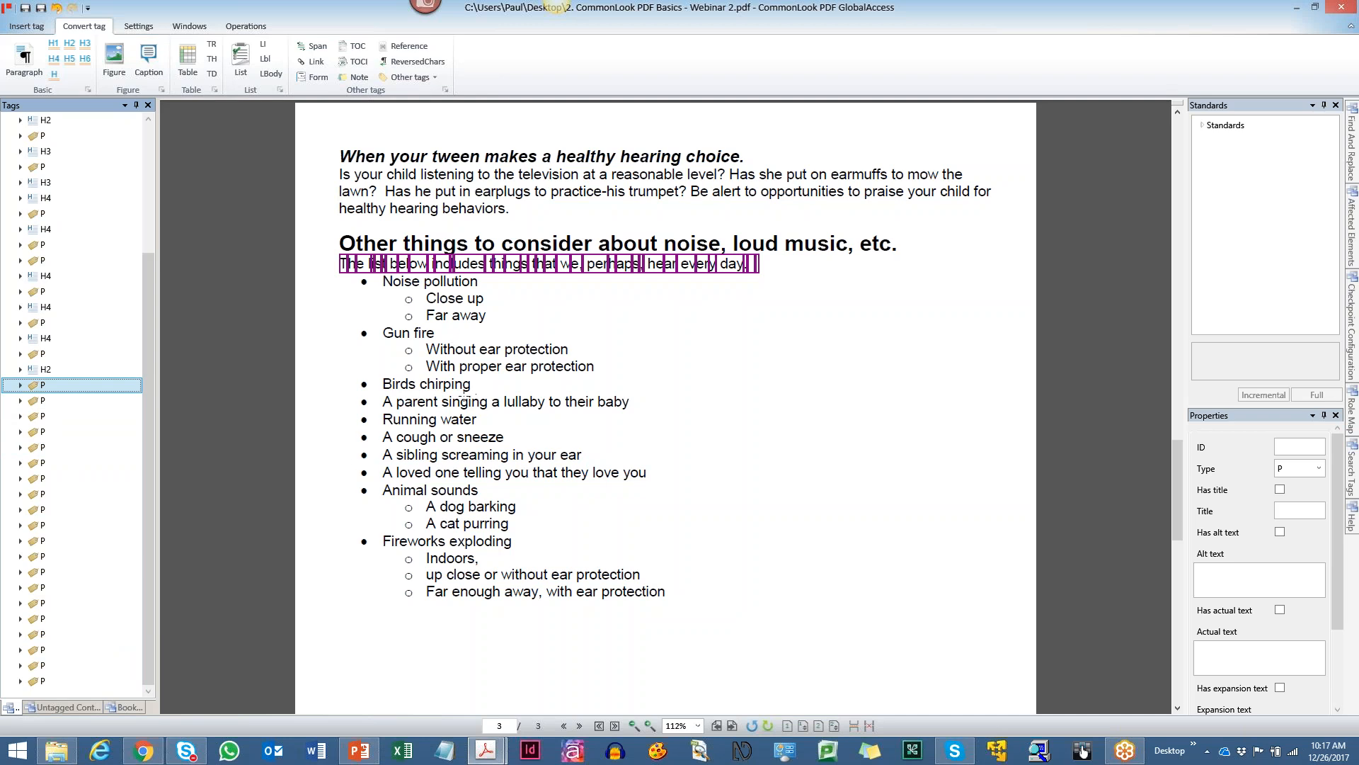
pyautogui.click(27, 26)
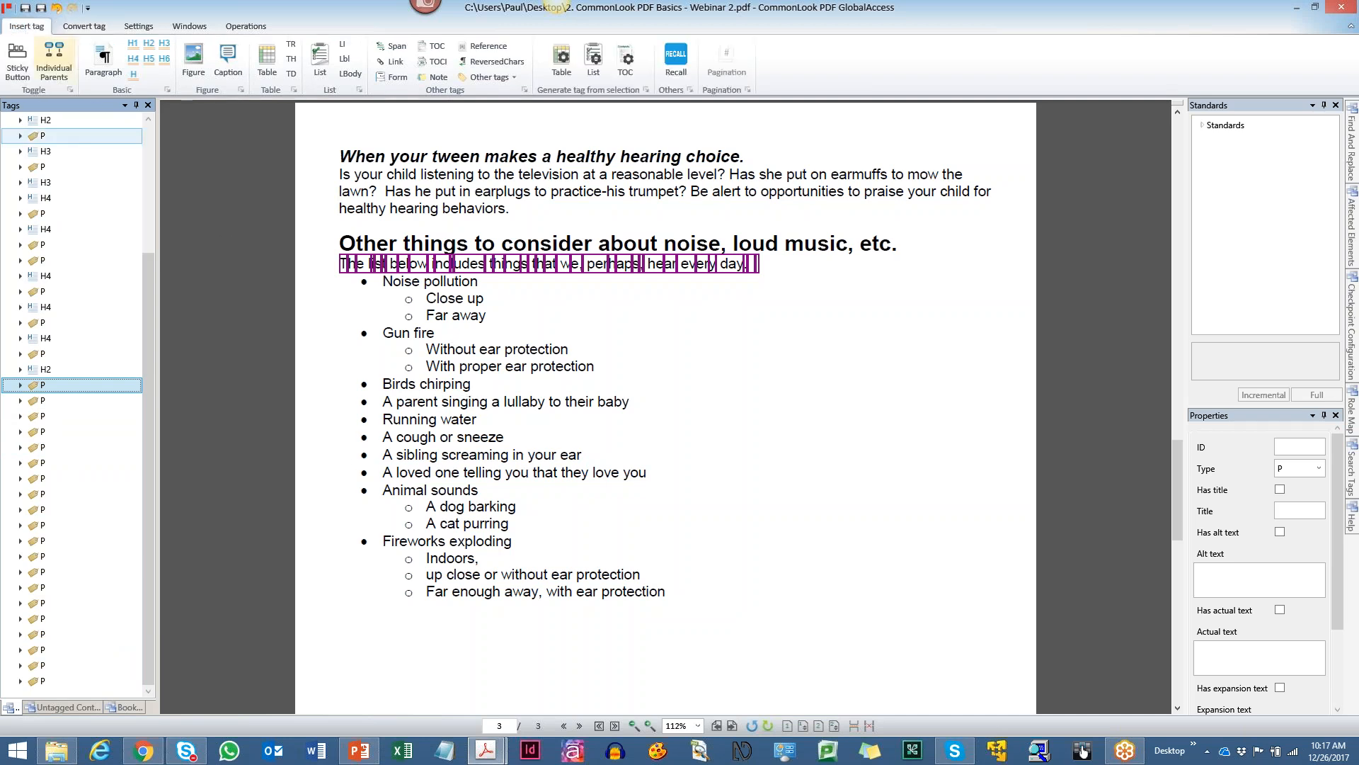
pyautogui.click(348, 276)
pyautogui.moveTo(344, 267); pyautogui.dragTo(727, 599)
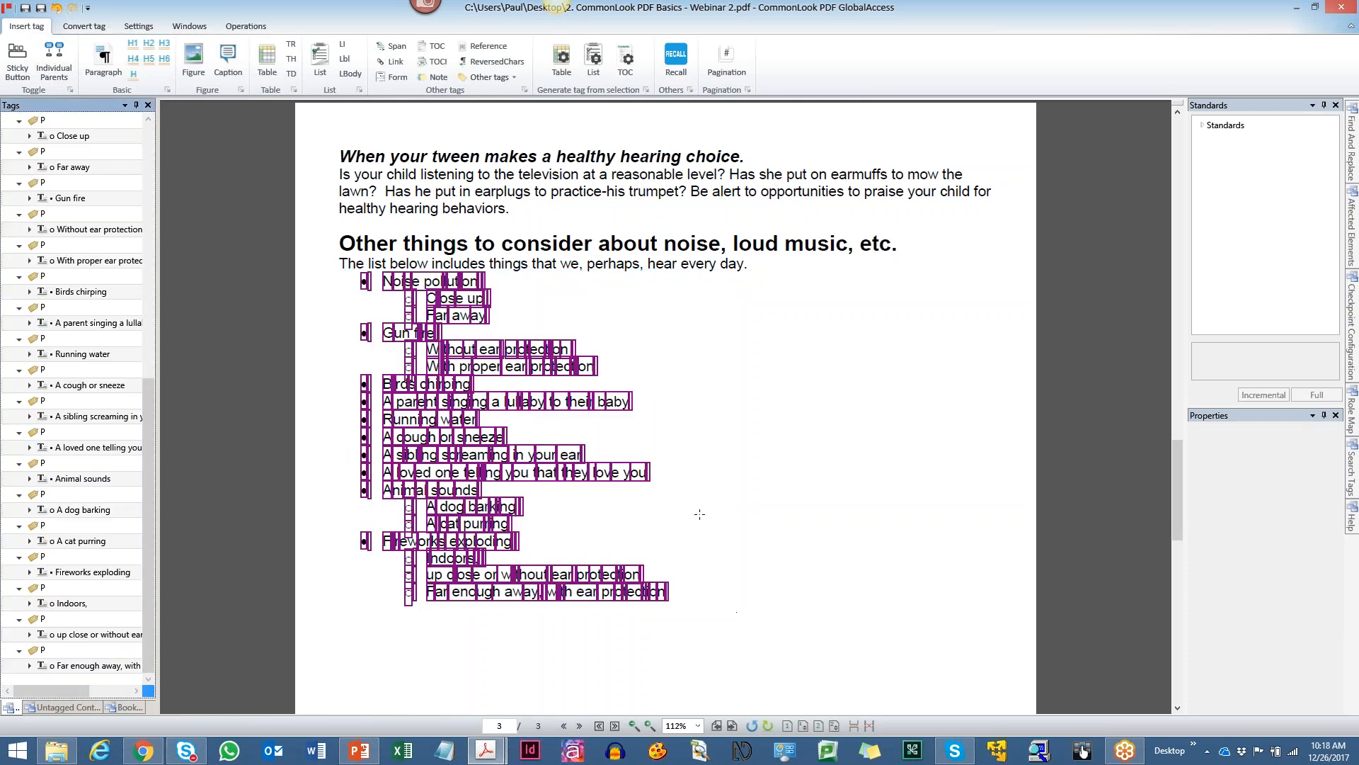
pyautogui.click(593, 75)
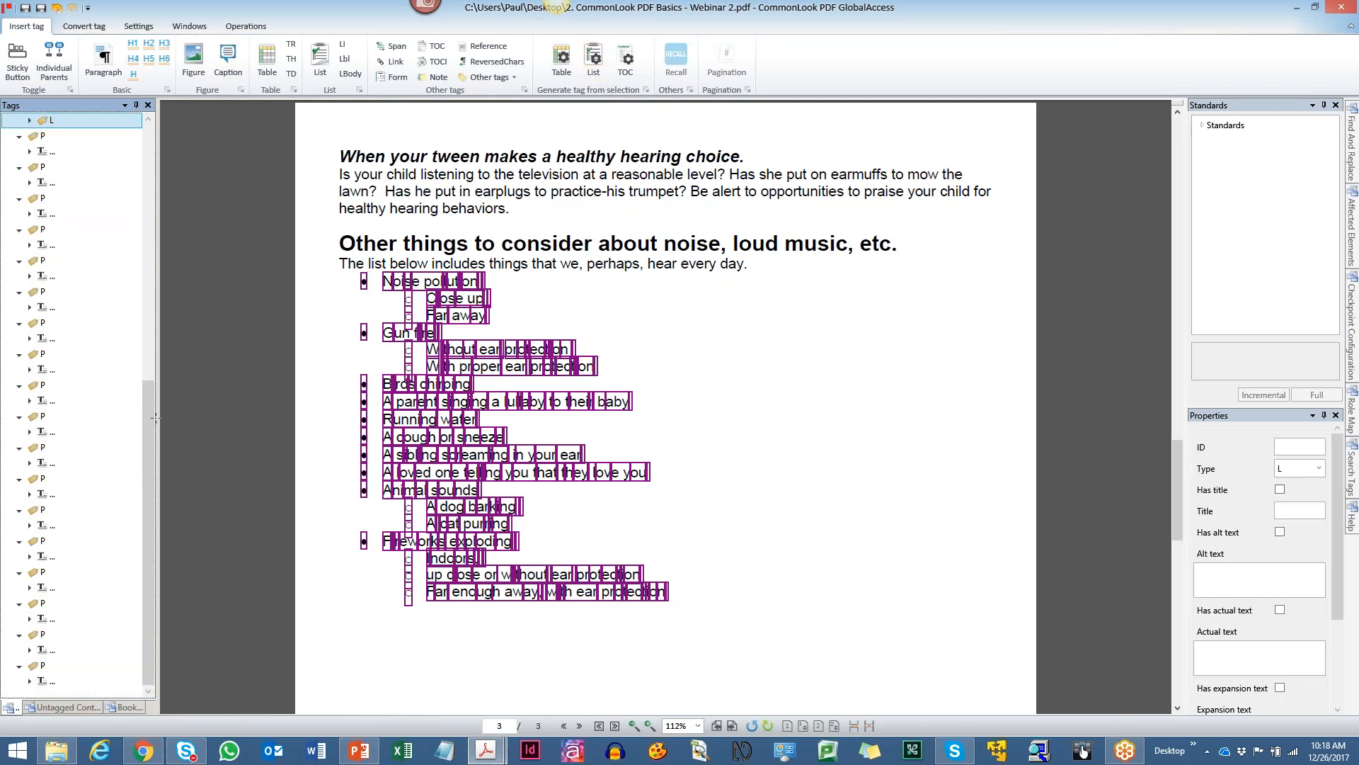
# Level up the new L tag out of its enclosing P tag and clean up the leftover empty P tags.
pyautogui.moveTo(150, 444); pyautogui.dragTo(150, 325)
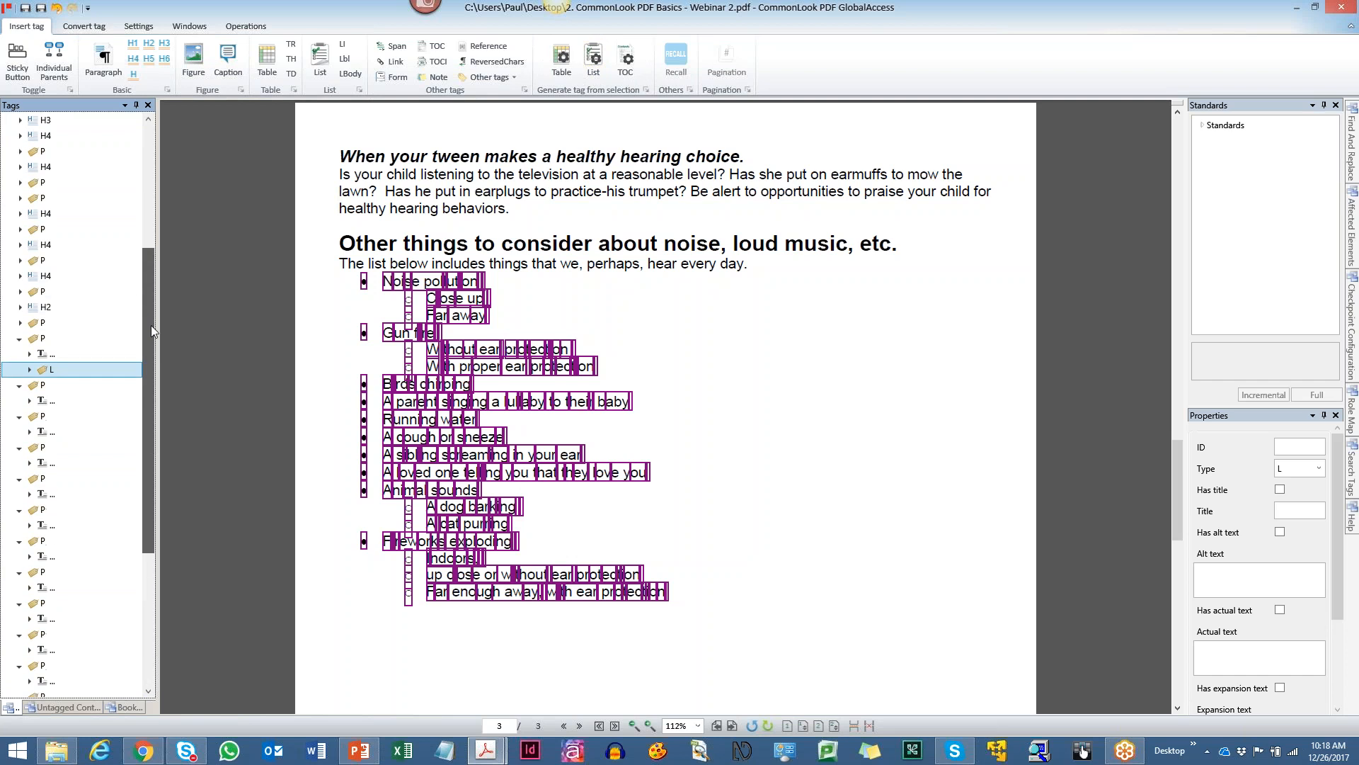
pyautogui.rightClick(71, 376)
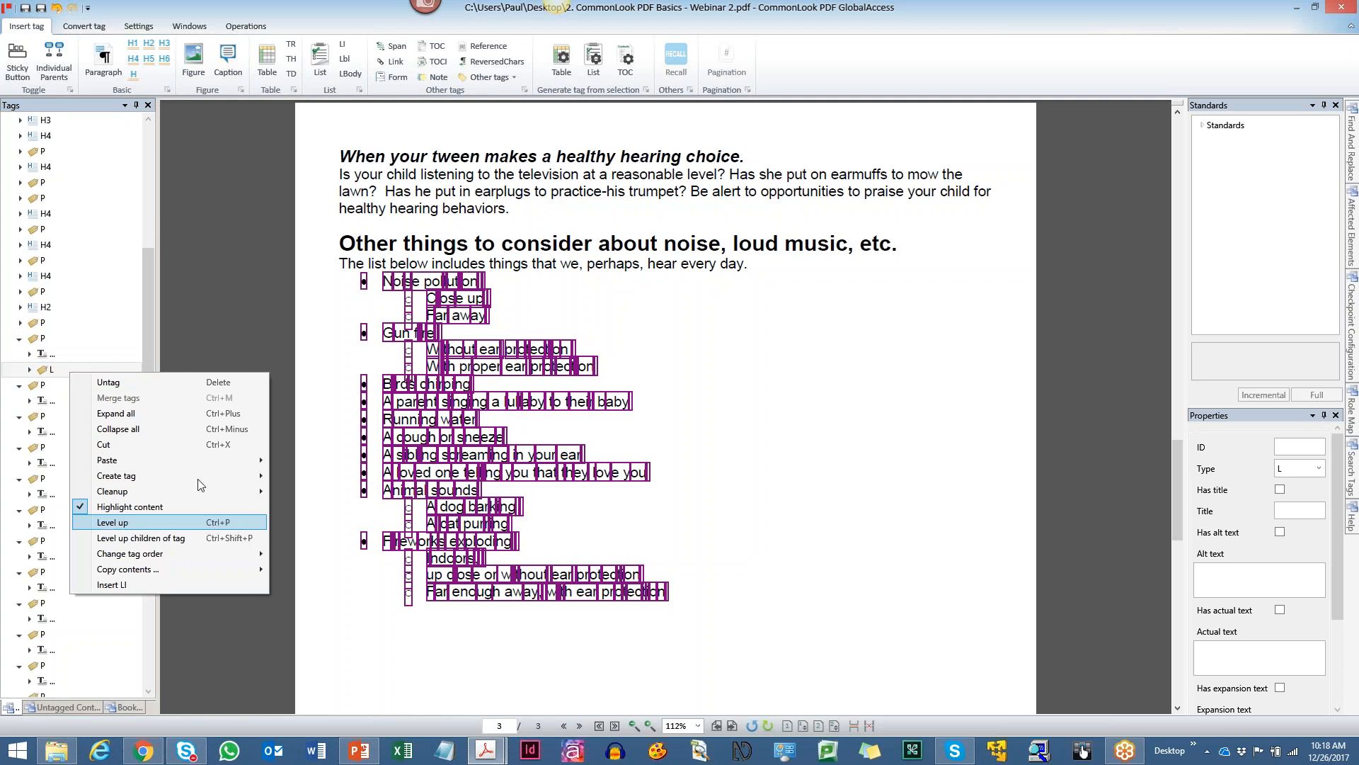
pyautogui.click(64, 373)
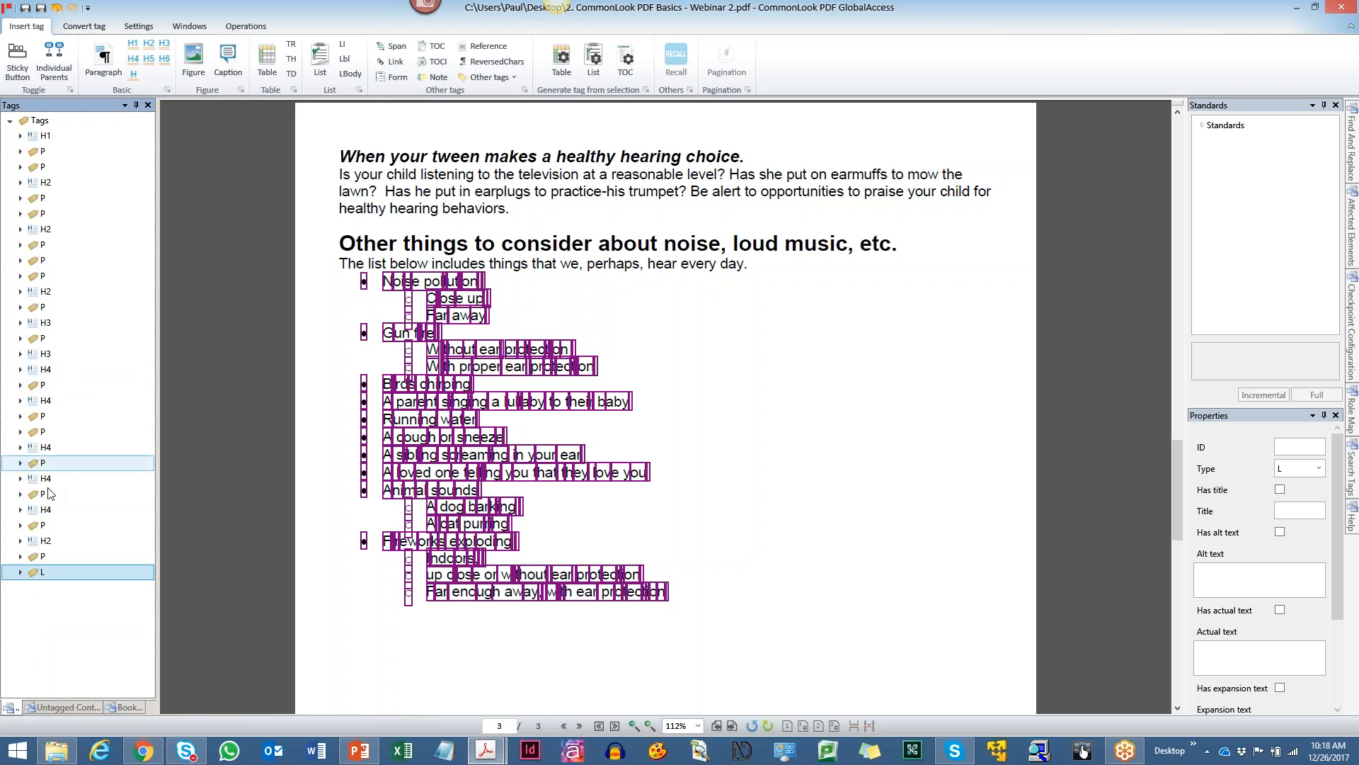
# Expand the L tag and step through its LI tags to examine which list content each one covers.
pyautogui.doubleClick(61, 574)
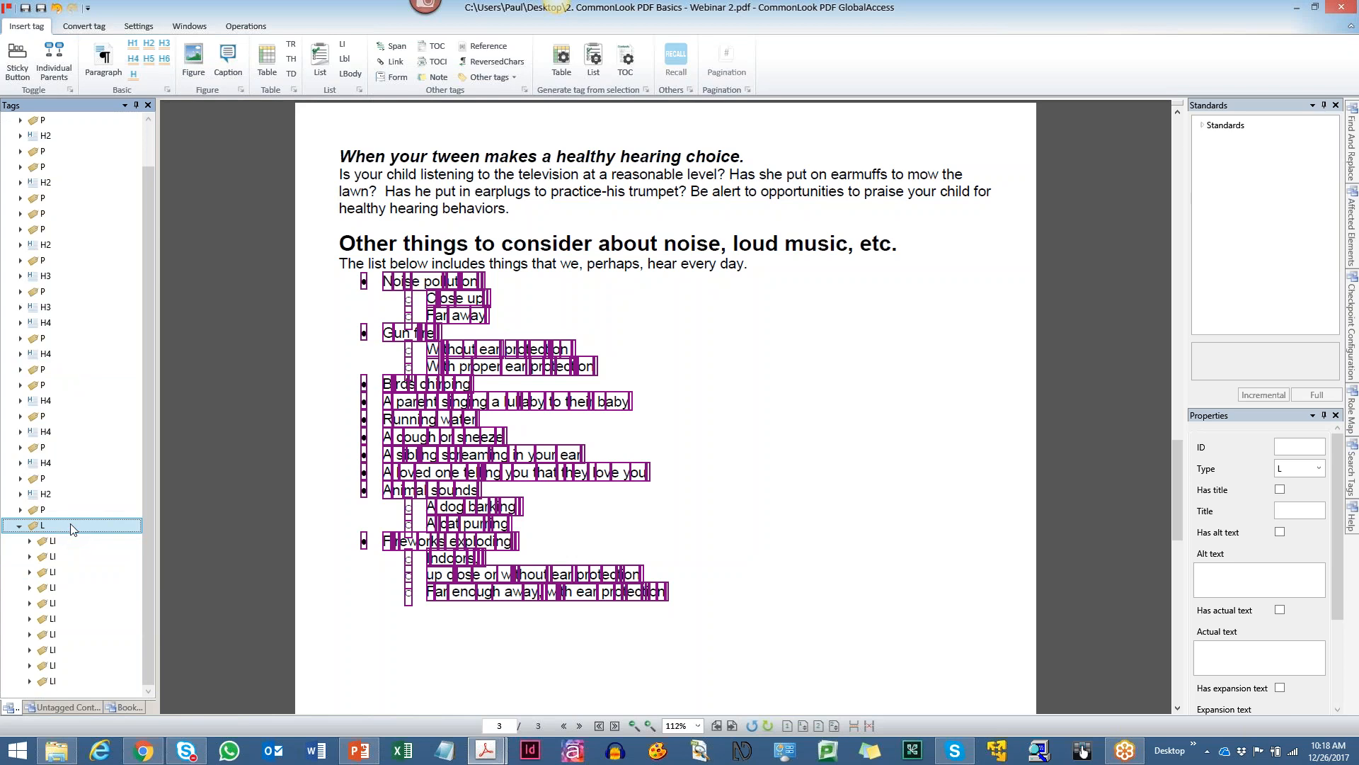
pyautogui.click(52, 541)
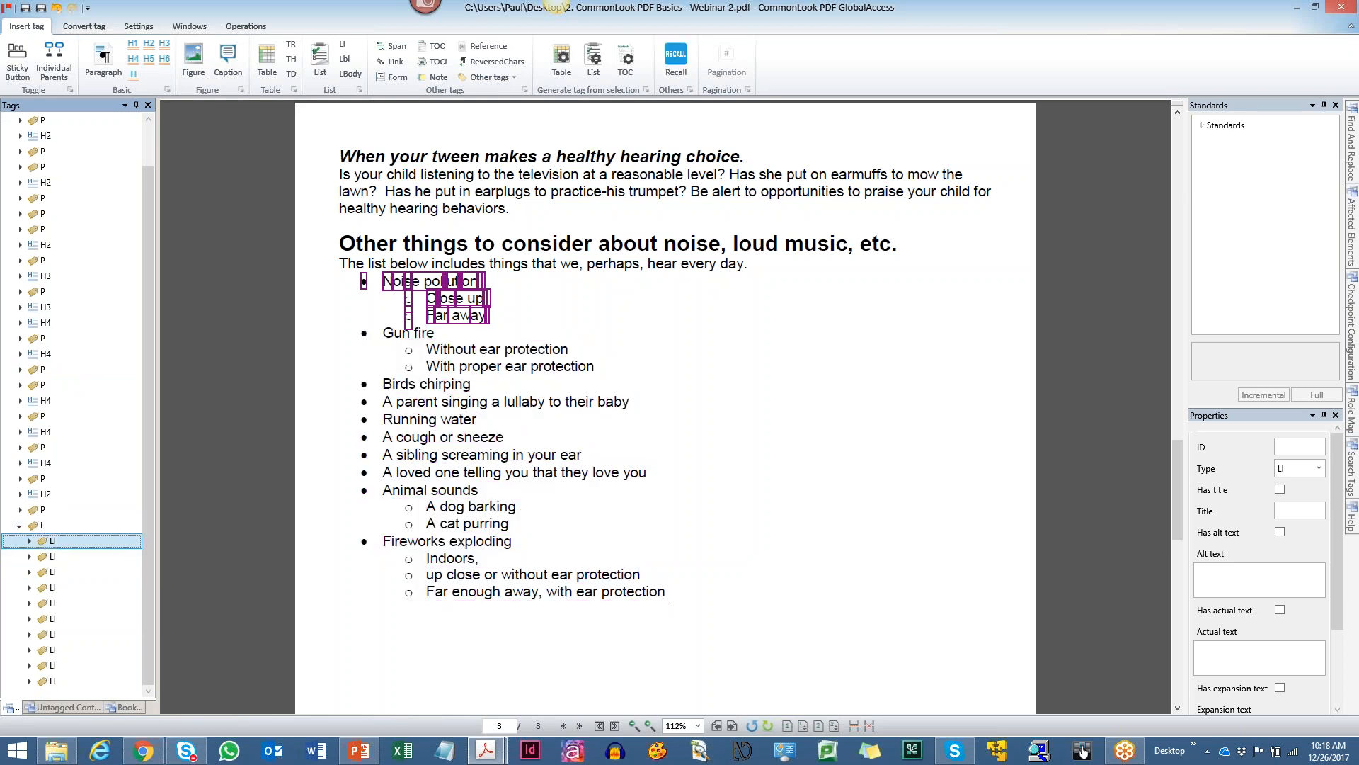
pyautogui.press('Down')
pyautogui.press('Down')
pyautogui.press('Down')
pyautogui.press('Down')
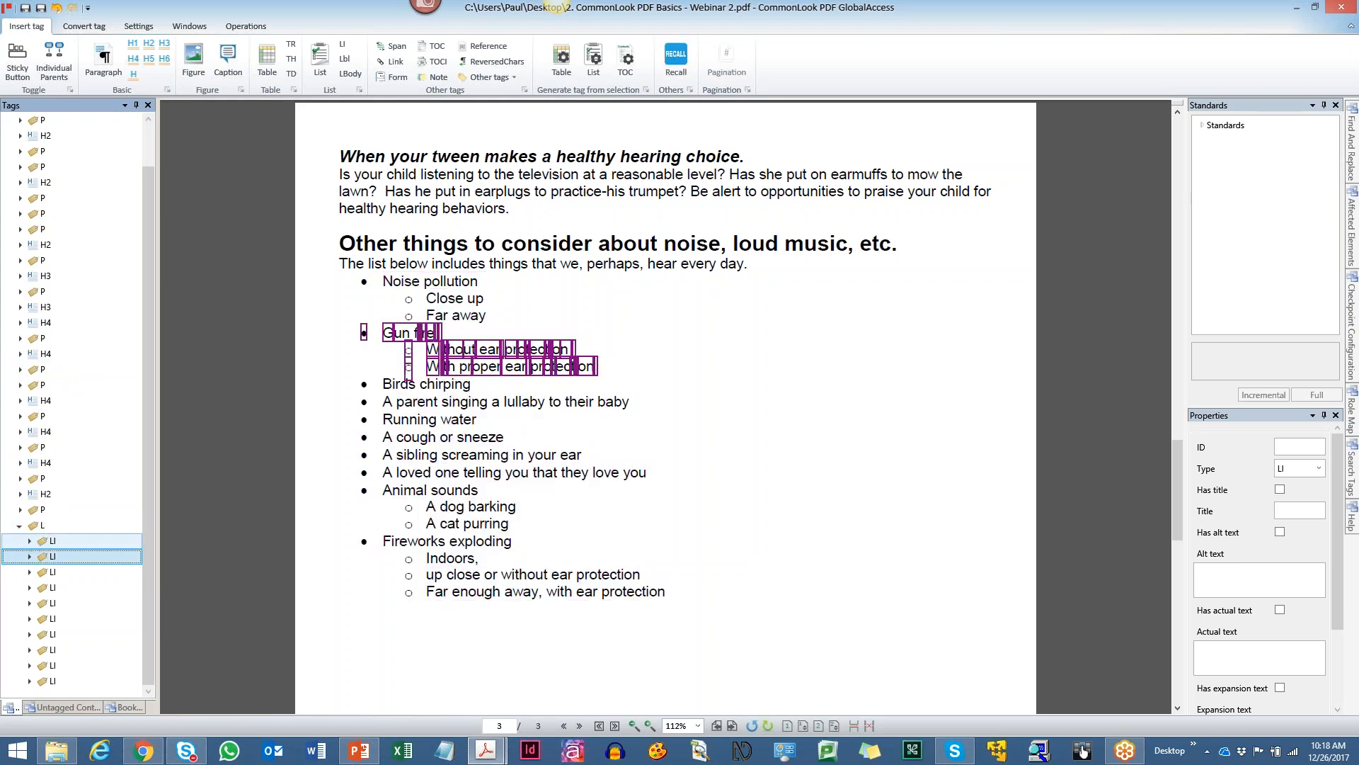
pyautogui.press('Down')
pyautogui.press('Down')
pyautogui.press('Down')
pyautogui.press('Down')
pyautogui.press('Down')
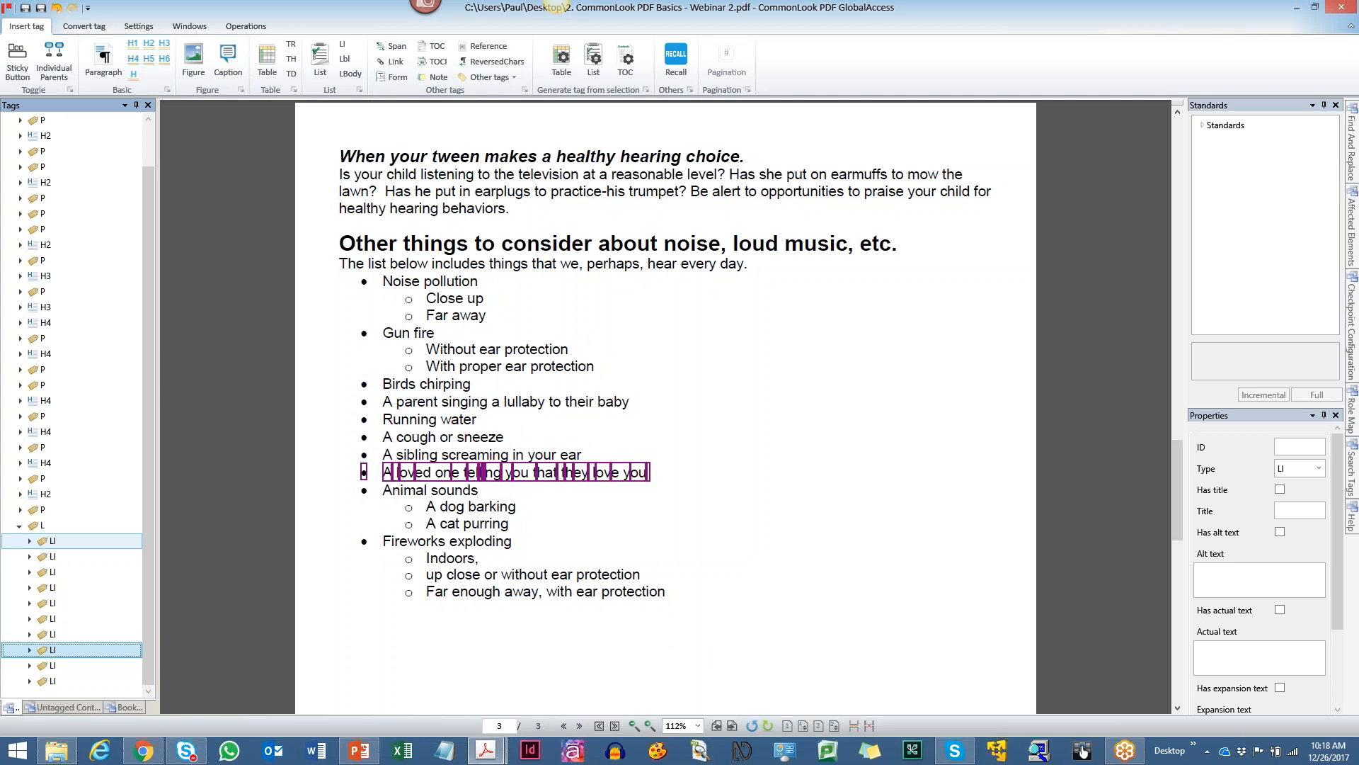
pyautogui.press('Up')
pyautogui.press('Up')
pyautogui.press('Up')
pyautogui.press('Up')
pyautogui.press('Up')
pyautogui.press('Up')
pyautogui.press('Up')
pyautogui.press('Up')
pyautogui.press('Up')
pyautogui.press('Up')
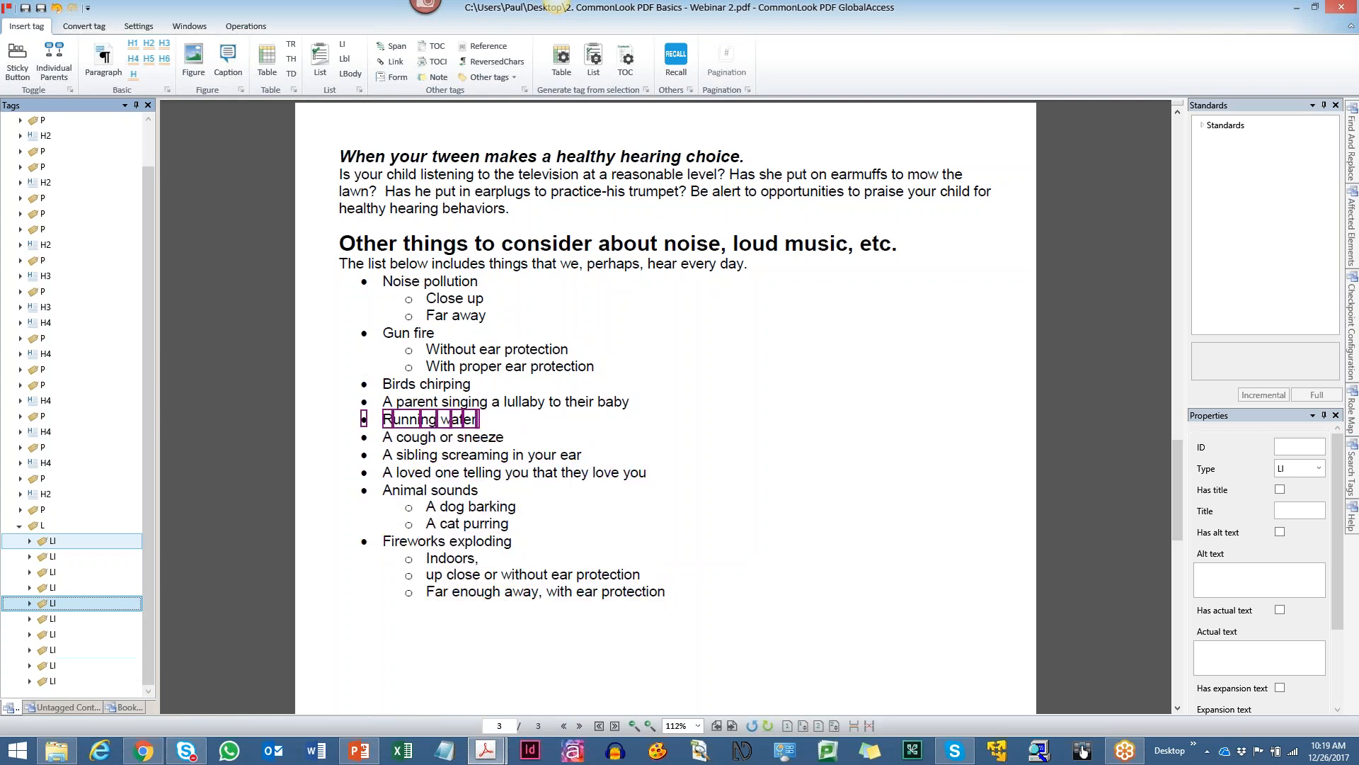
# Expand the "Noise pollution" LI tag and examine its Lbl, LBody text and nested L tag.
pyautogui.press('Down')
pyautogui.press('Right')
pyautogui.press('Down')
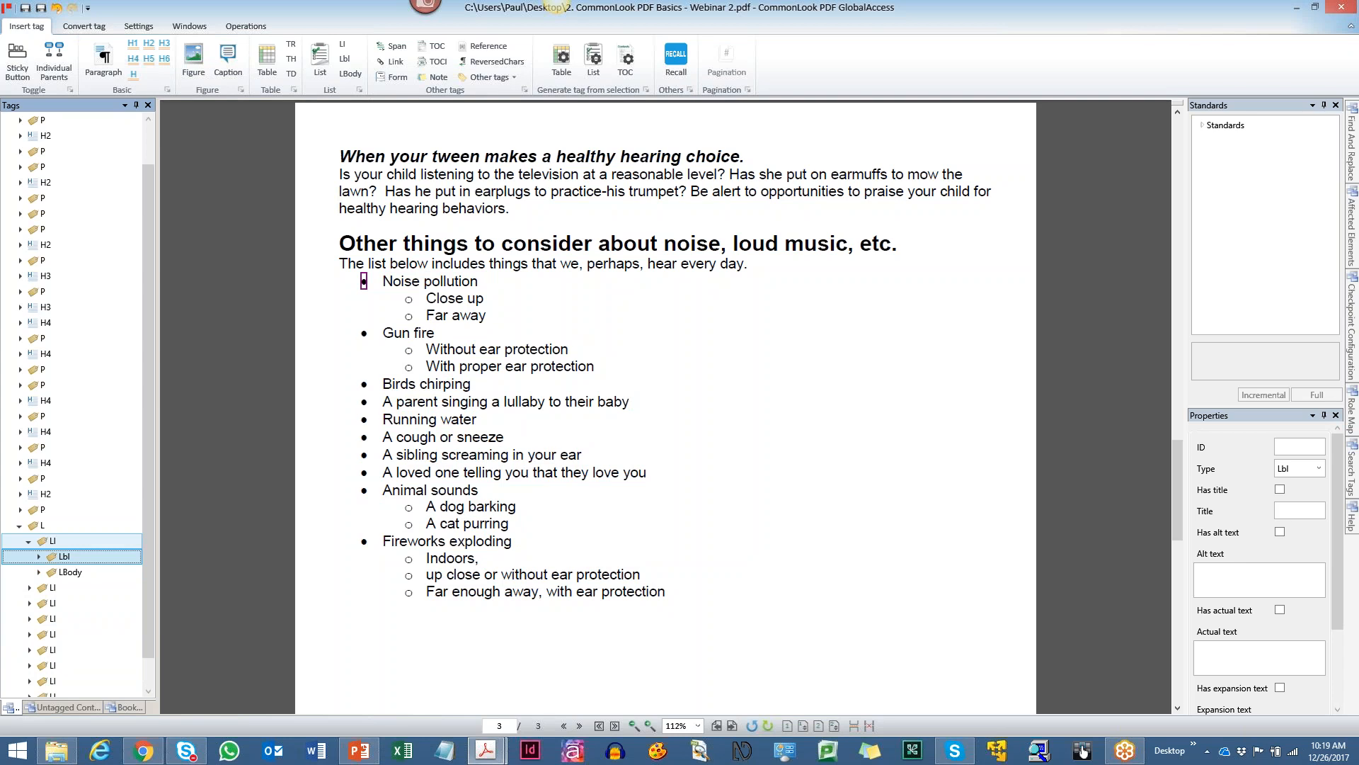
pyautogui.press('Down')
pyautogui.press('Right')
pyautogui.press('Down')
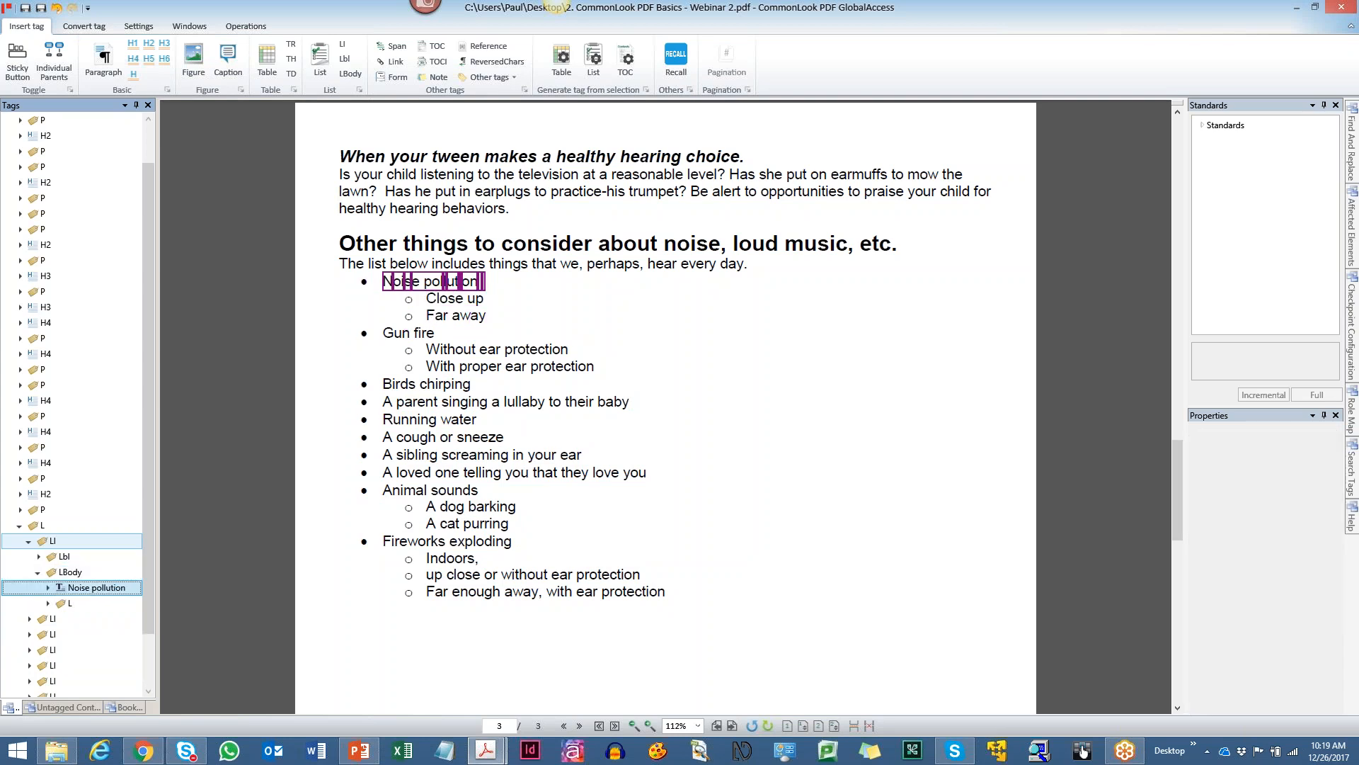
pyautogui.press('Down')
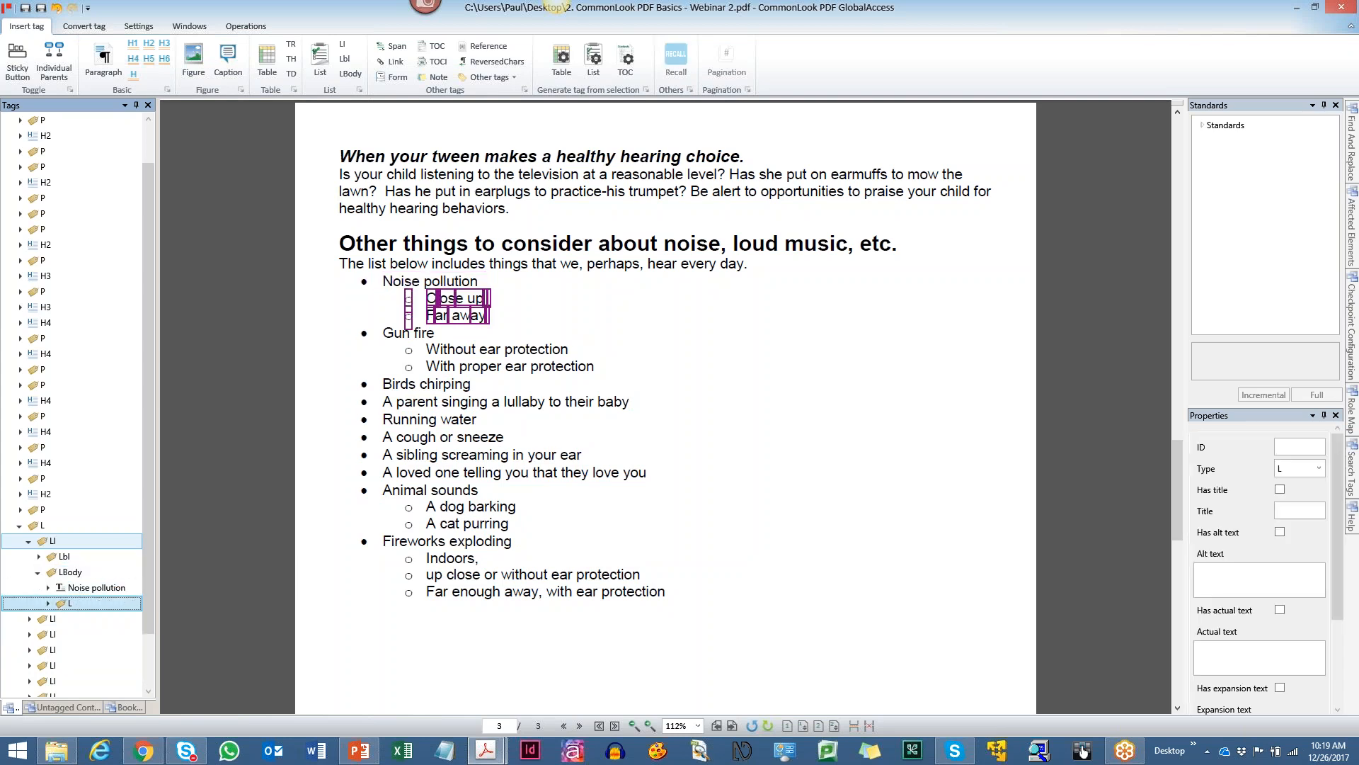
# Examine the Lbl and LBody tags of the nested "Close up" and "Far away" items, and collapse the "Noise pollution" LI tag.
pyautogui.press('Right')
pyautogui.press('Down')
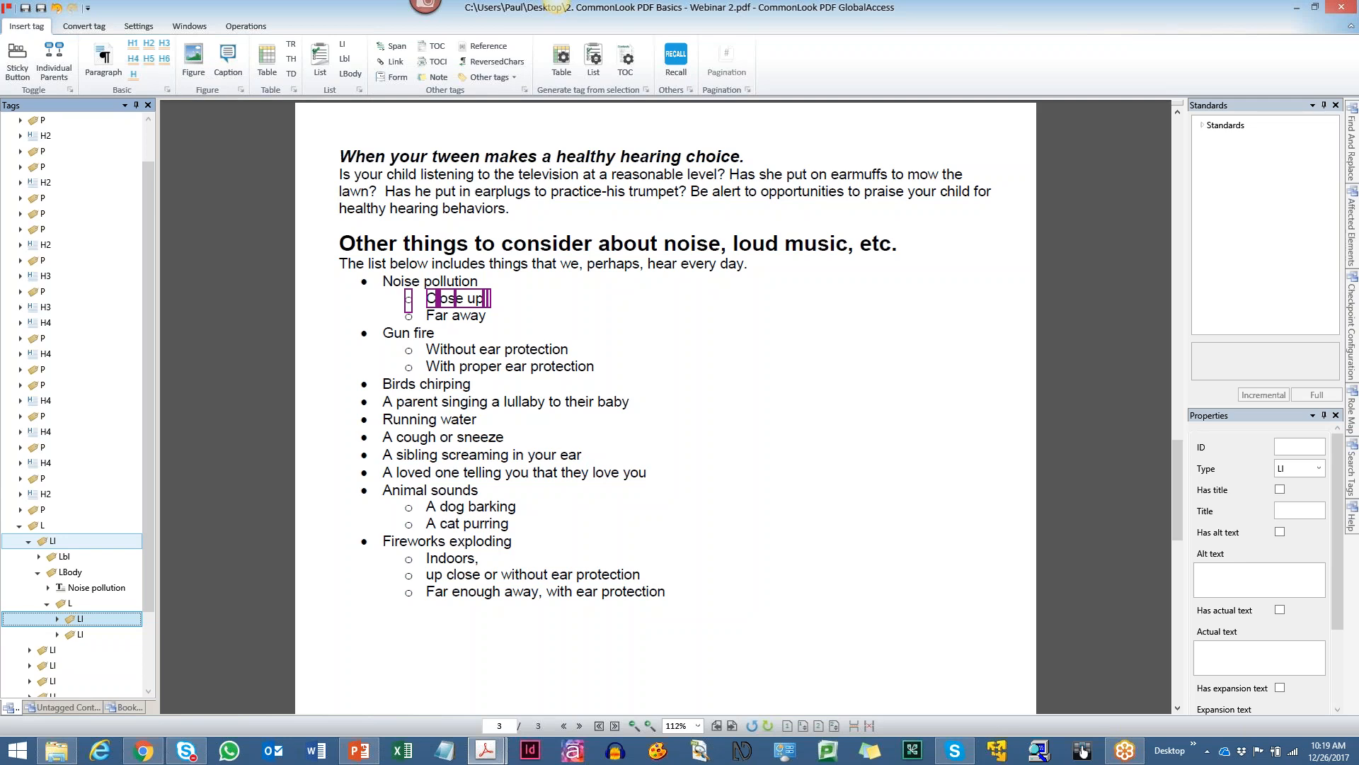
pyautogui.press('Right')
pyautogui.press('Down')
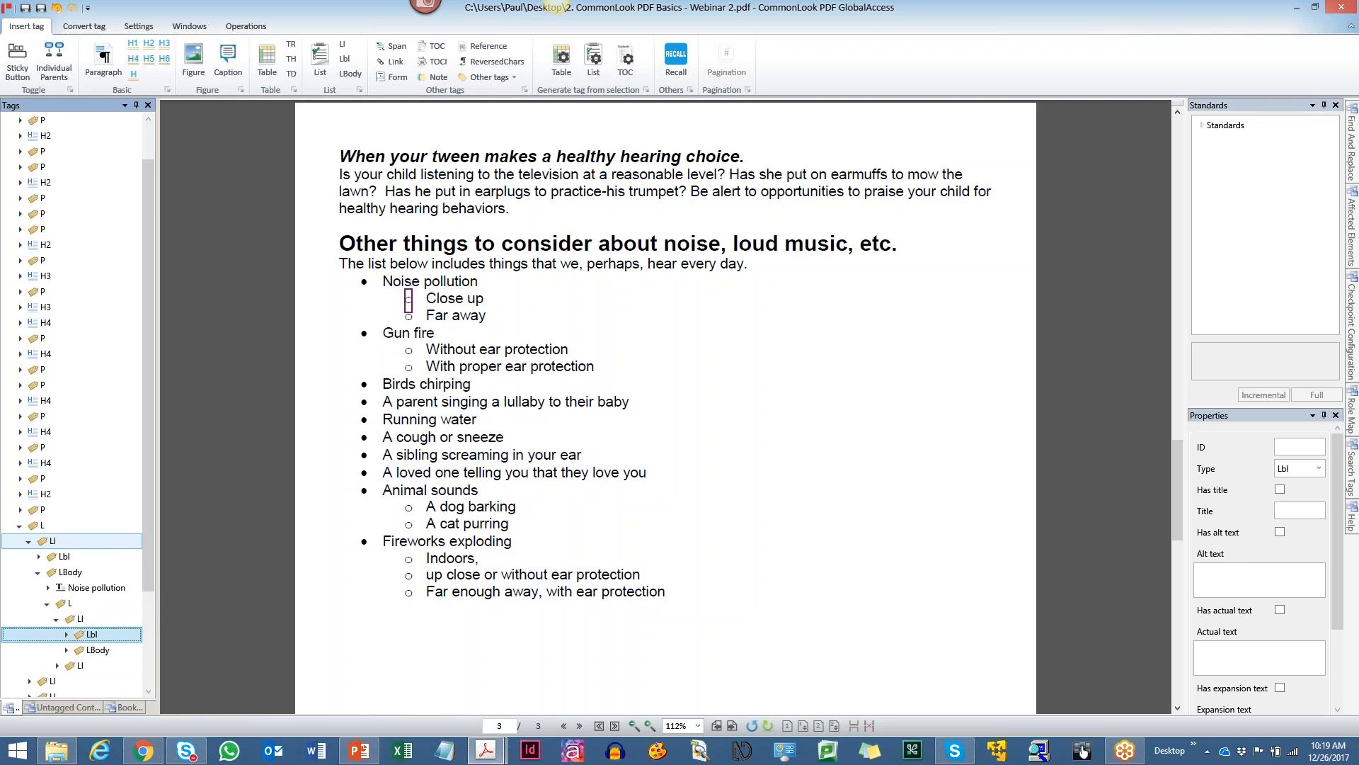
pyautogui.press('Down')
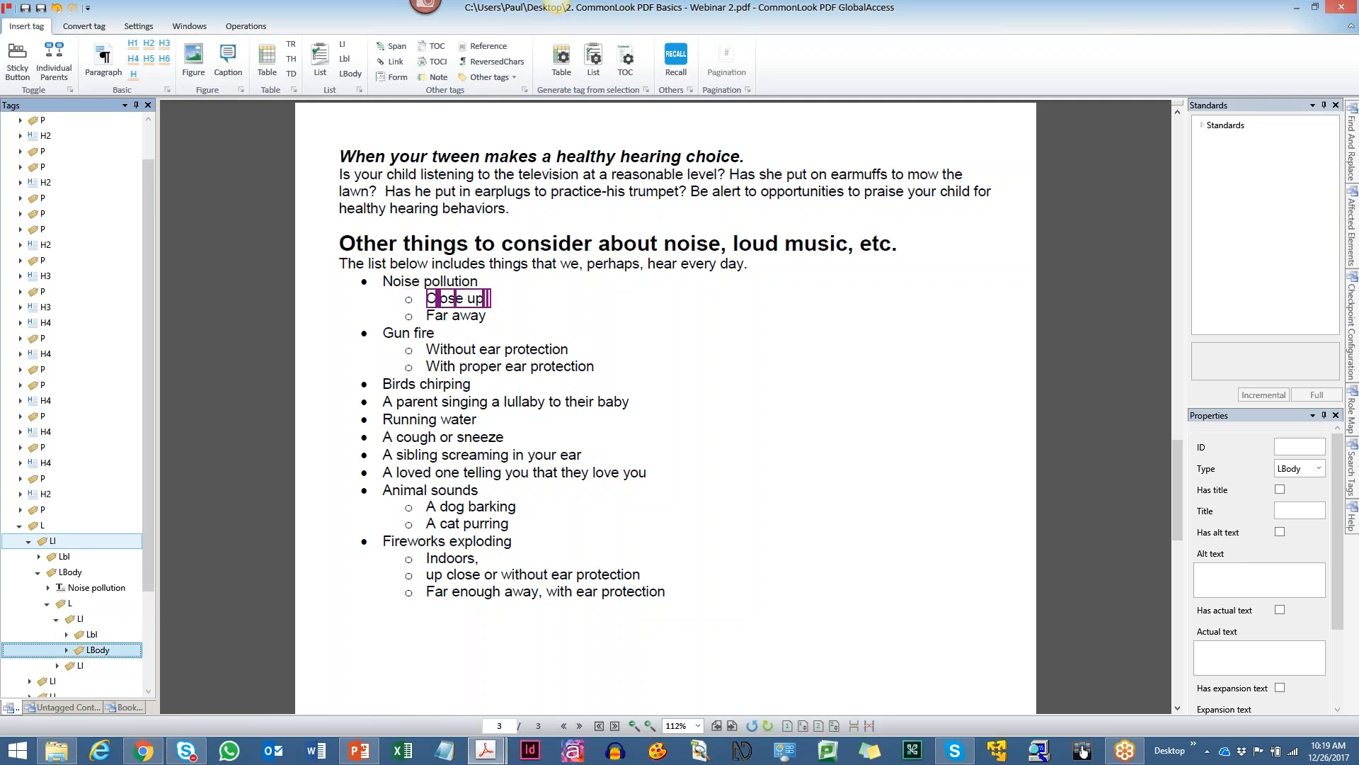
pyautogui.press('Down')
pyautogui.press('Right')
pyautogui.press('Down')
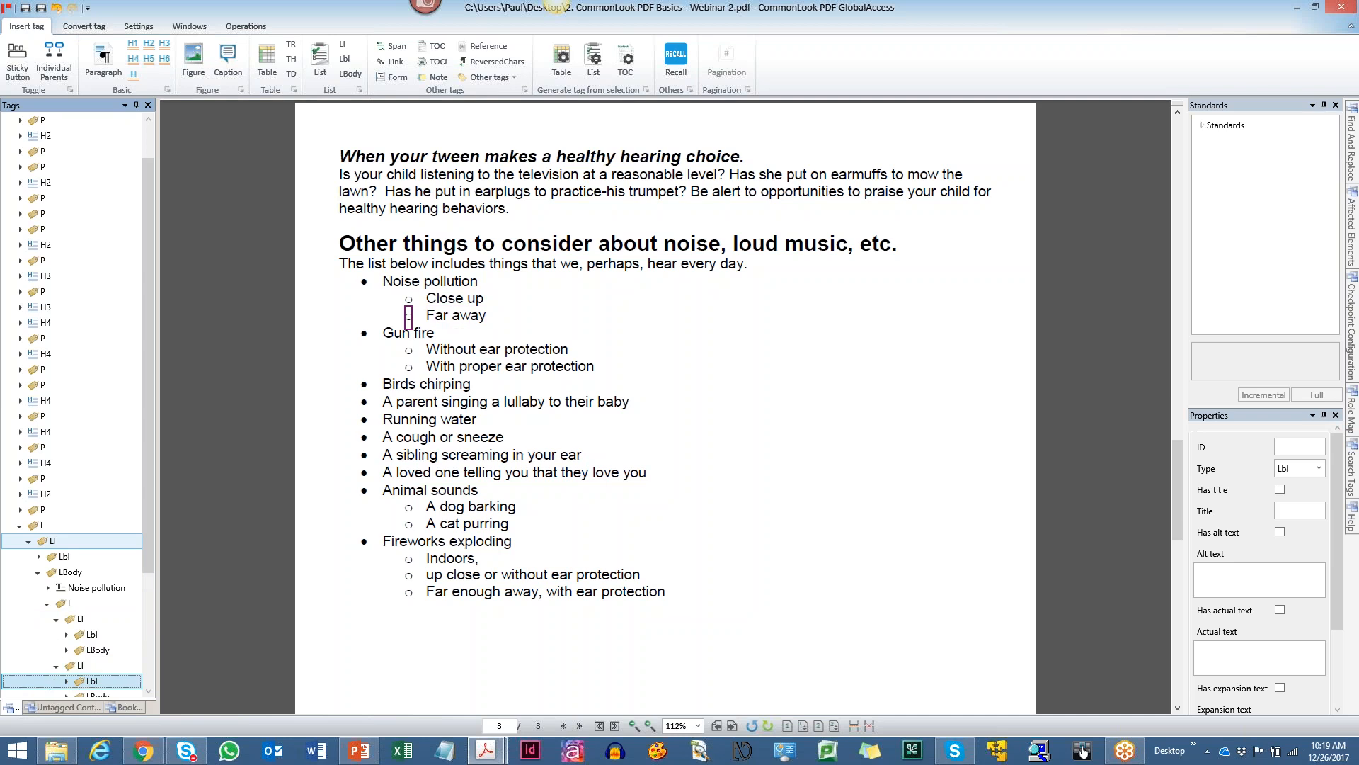
pyautogui.press('Down')
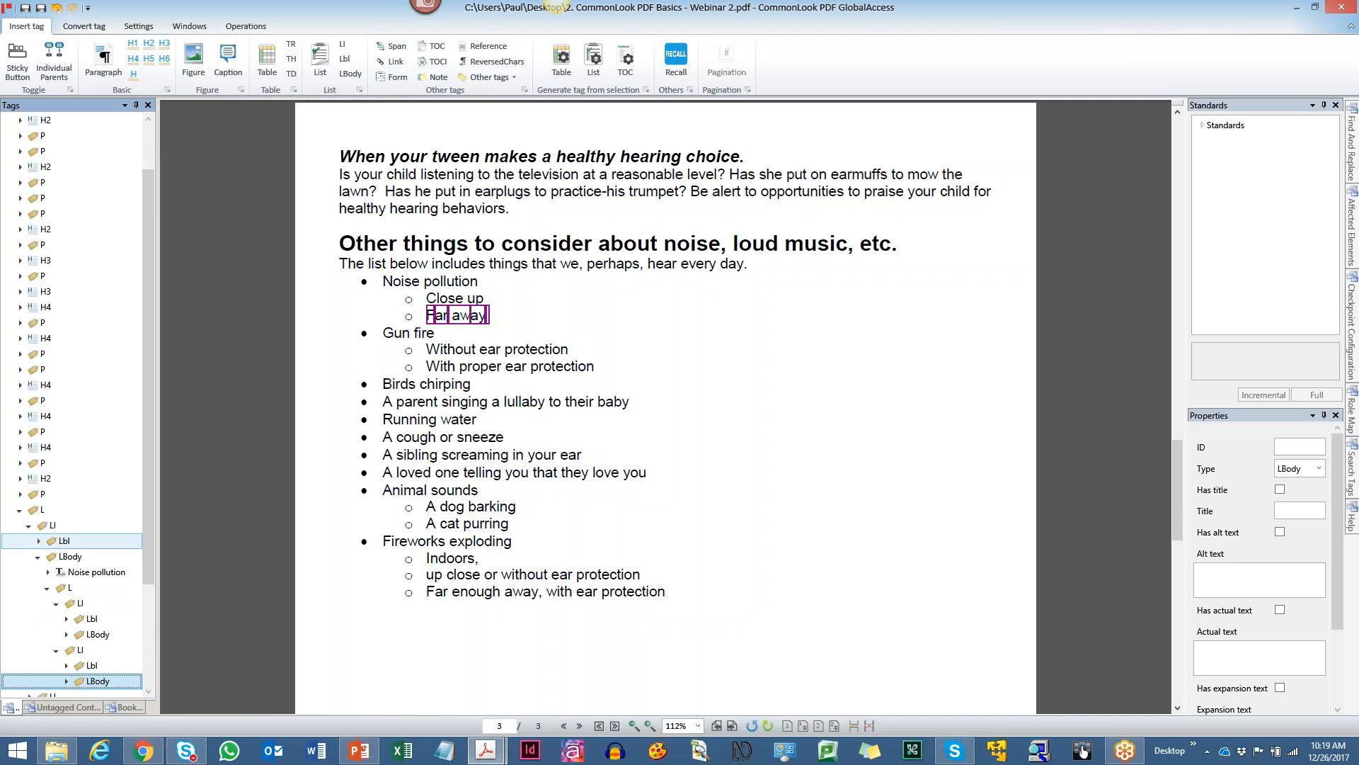
pyautogui.press('Left')
pyautogui.press('Left')
pyautogui.press('Left')
pyautogui.press('Left')
pyautogui.press('Left')
pyautogui.press('Left')
pyautogui.press('Left')
pyautogui.press('Left')
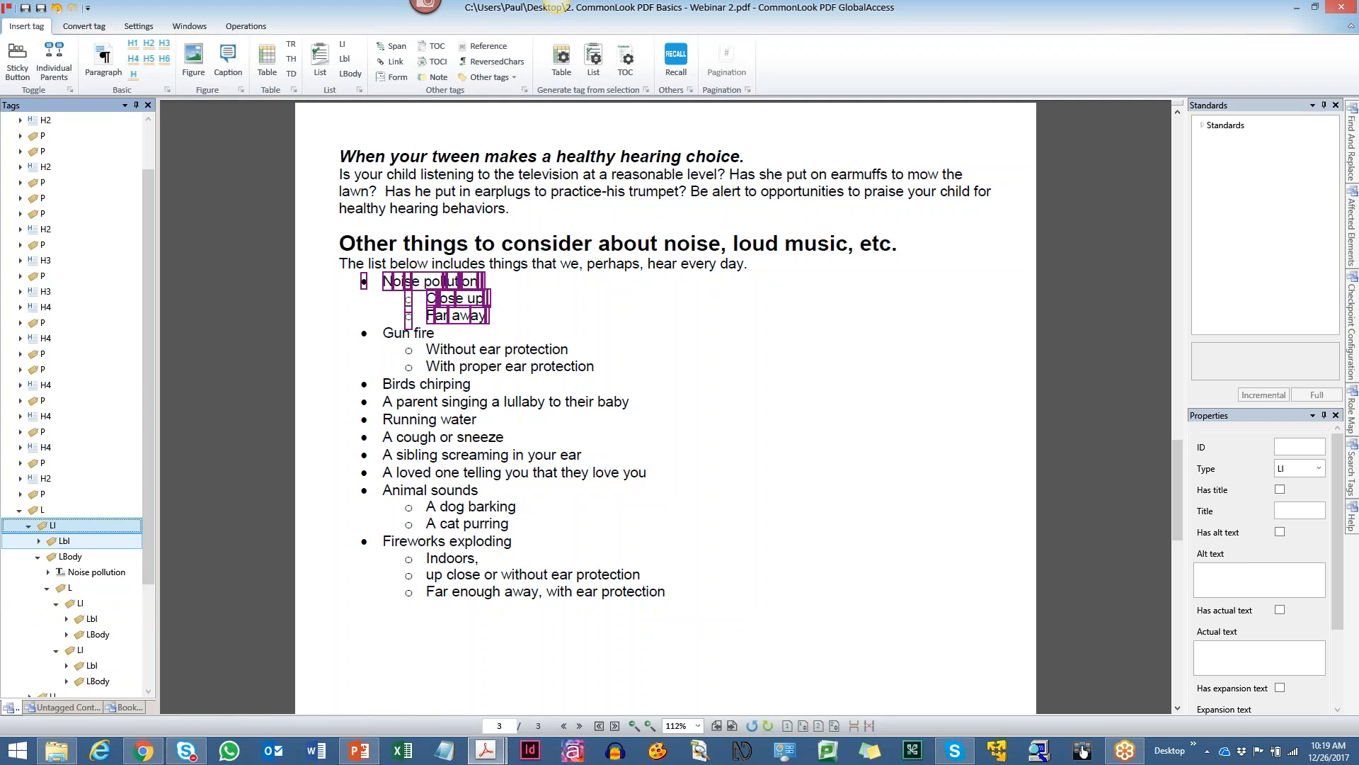
# Expand the "Gun fire" LI tag and examine its Lbl, LBody text and nested L tag.
pyautogui.press('Down')
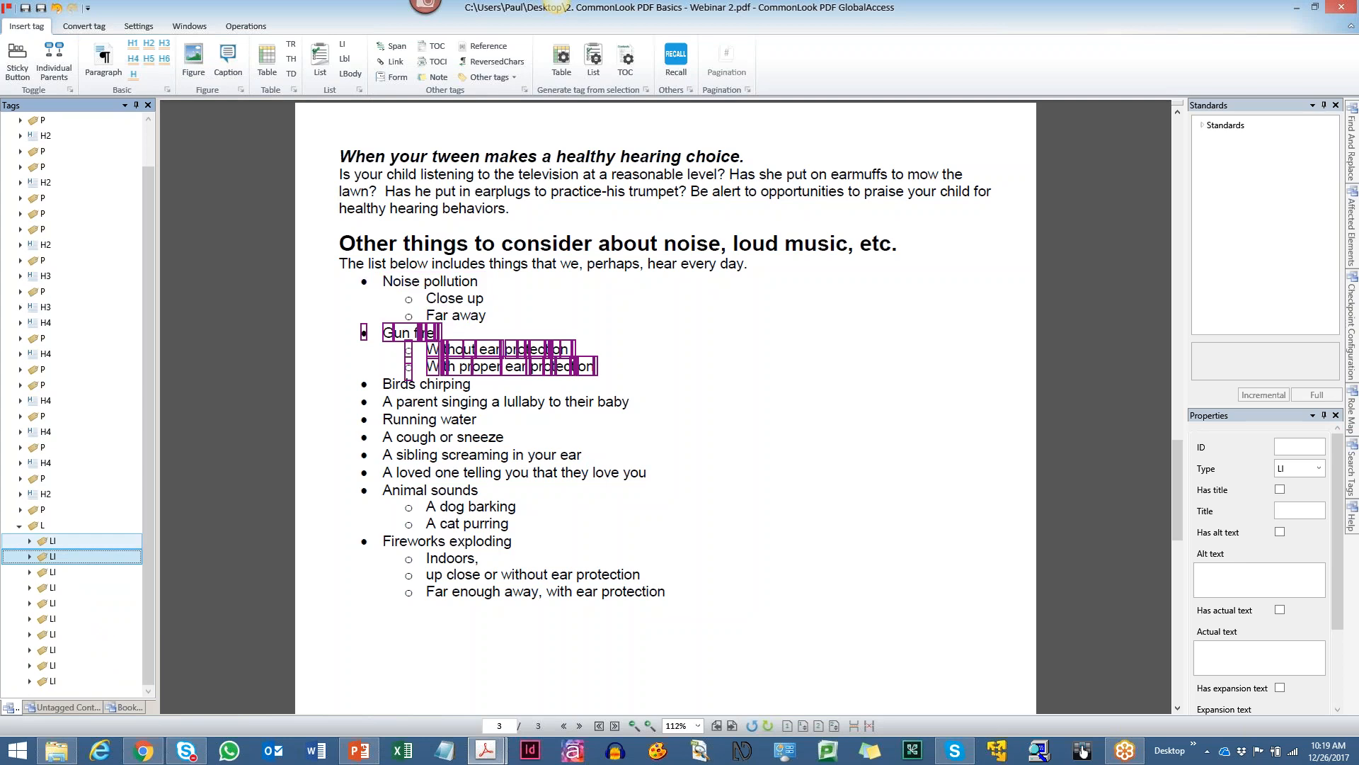
pyautogui.press('Right')
pyautogui.press('Right')
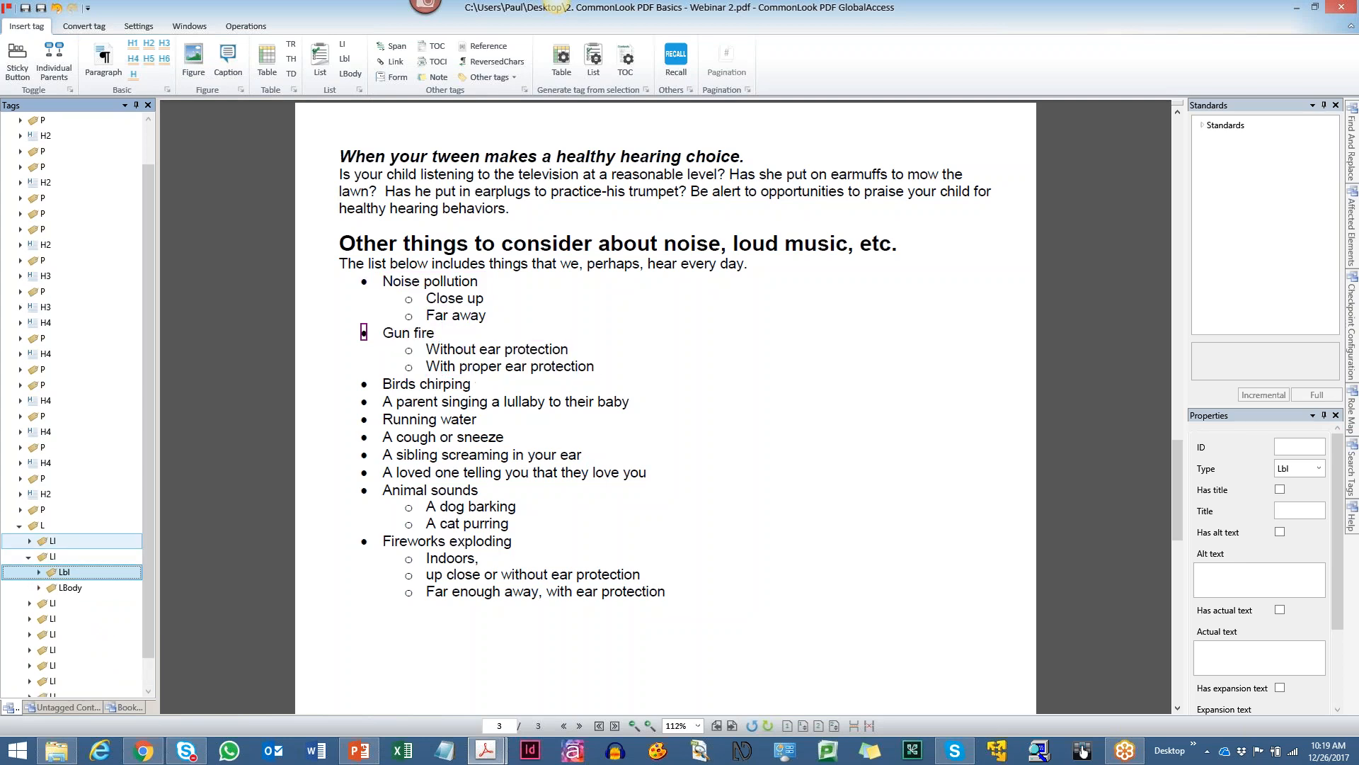
pyautogui.press('Down')
pyautogui.press('Right')
pyautogui.press('Right')
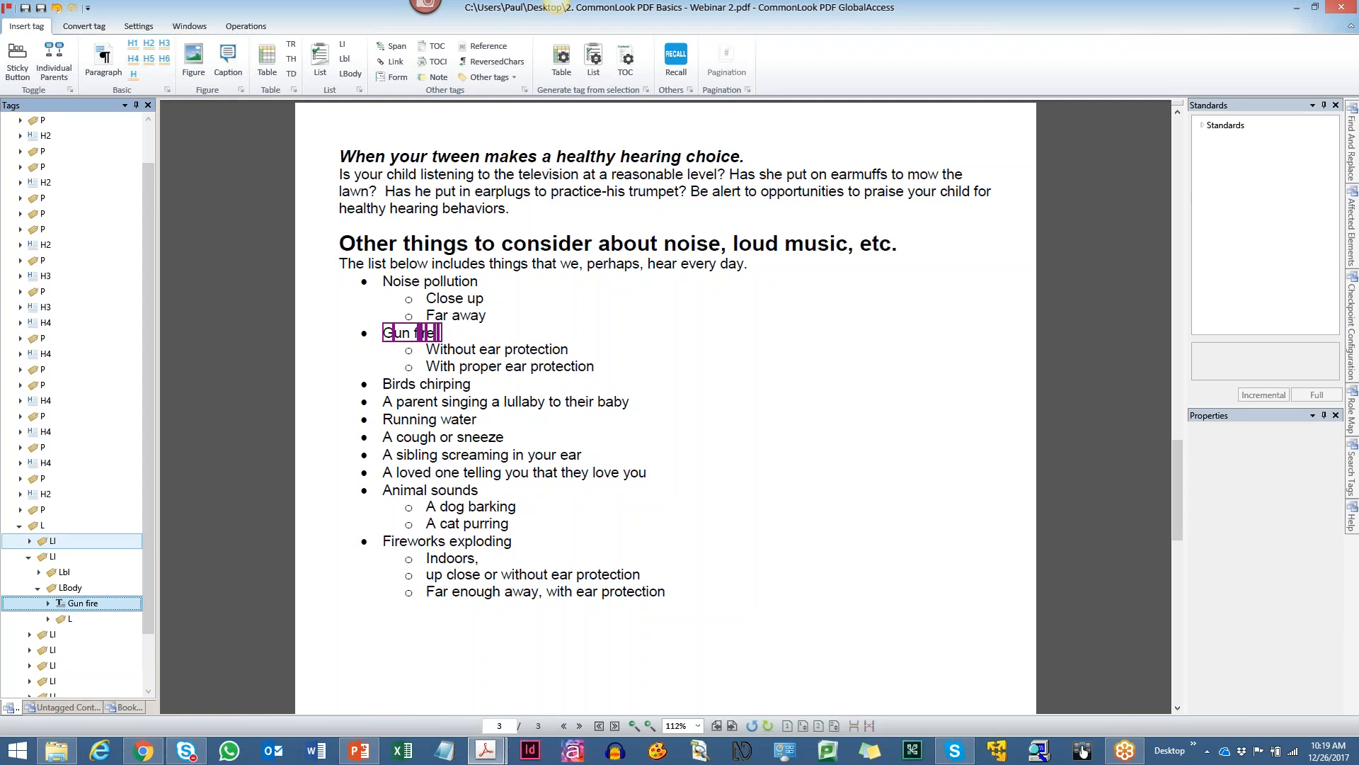
pyautogui.press('Down')
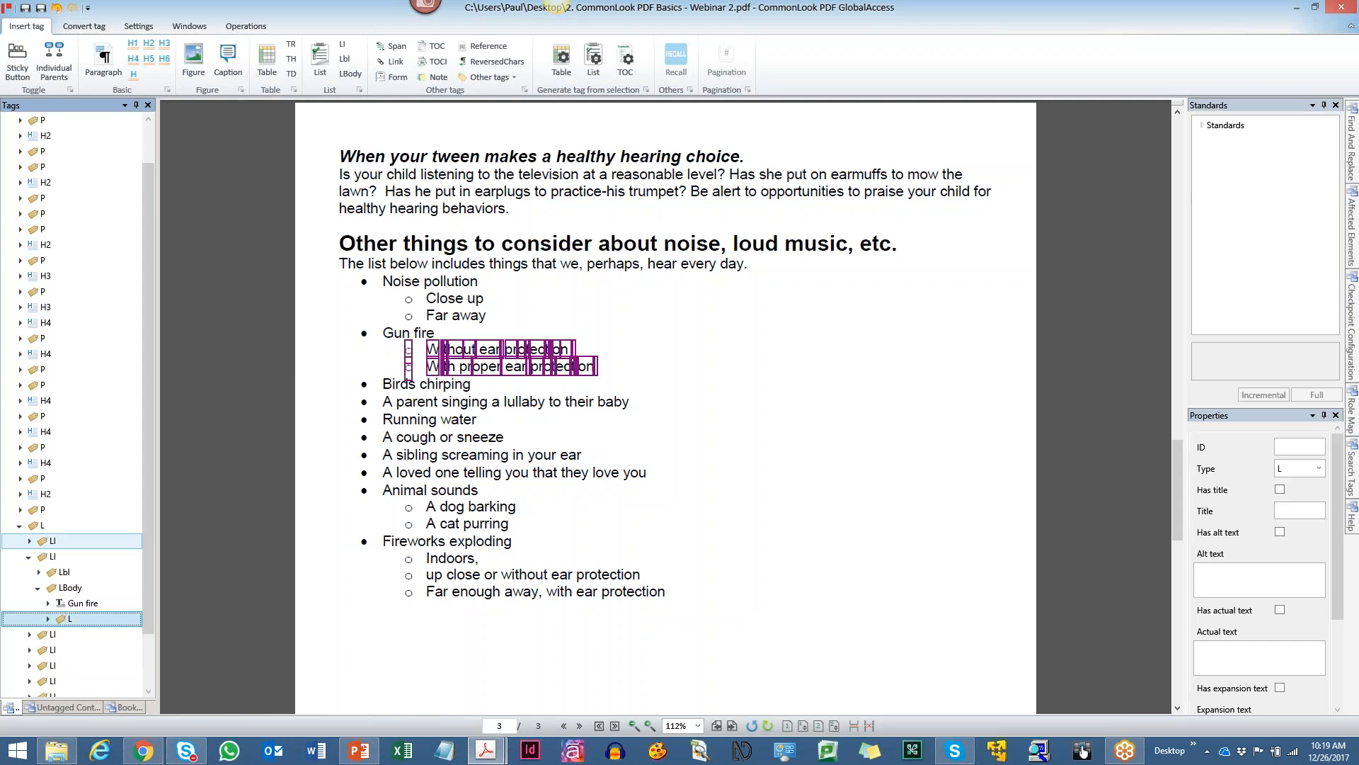
# Examine the tags of the nested "Without ear protection" and "With proper ear protection" items, and collapse the "Gun fire" branch.
pyautogui.press('Right')
pyautogui.press('Right')
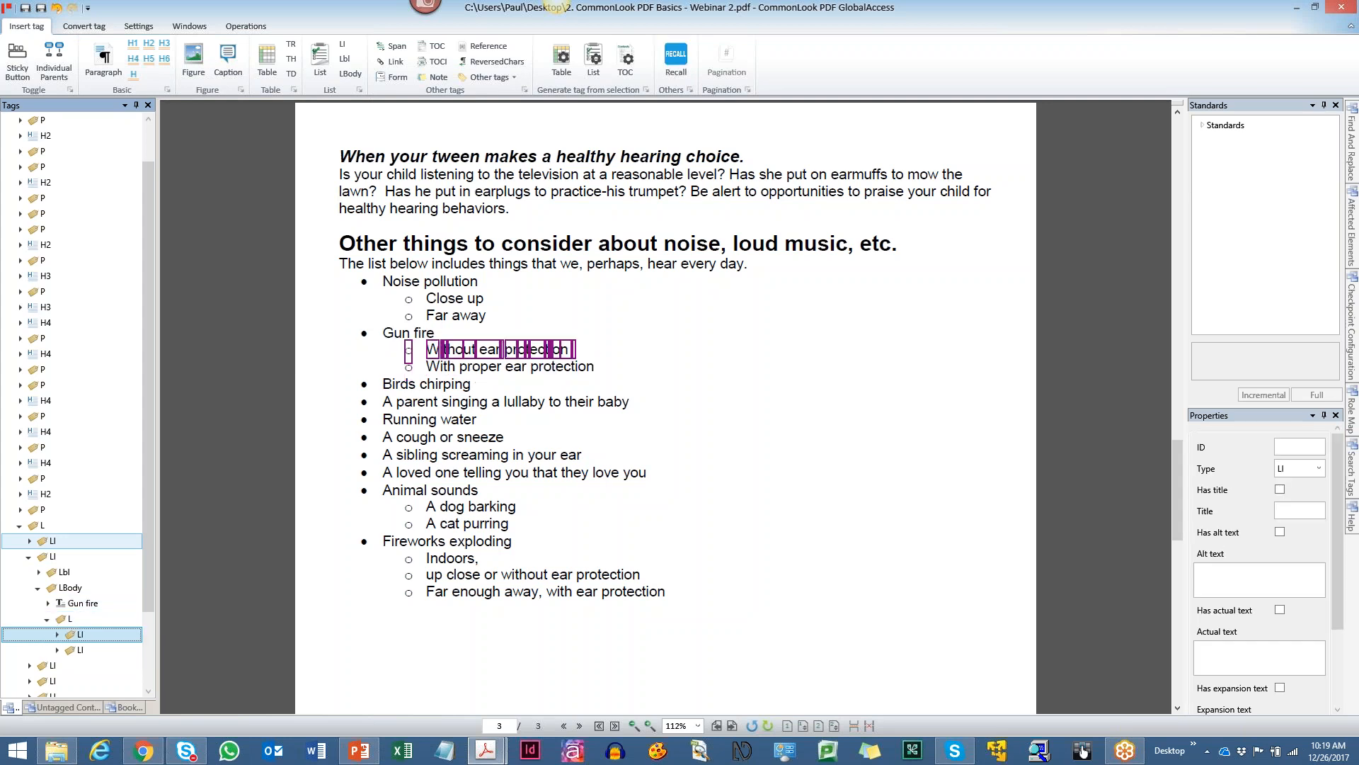
pyautogui.press('Right')
pyautogui.press('Right')
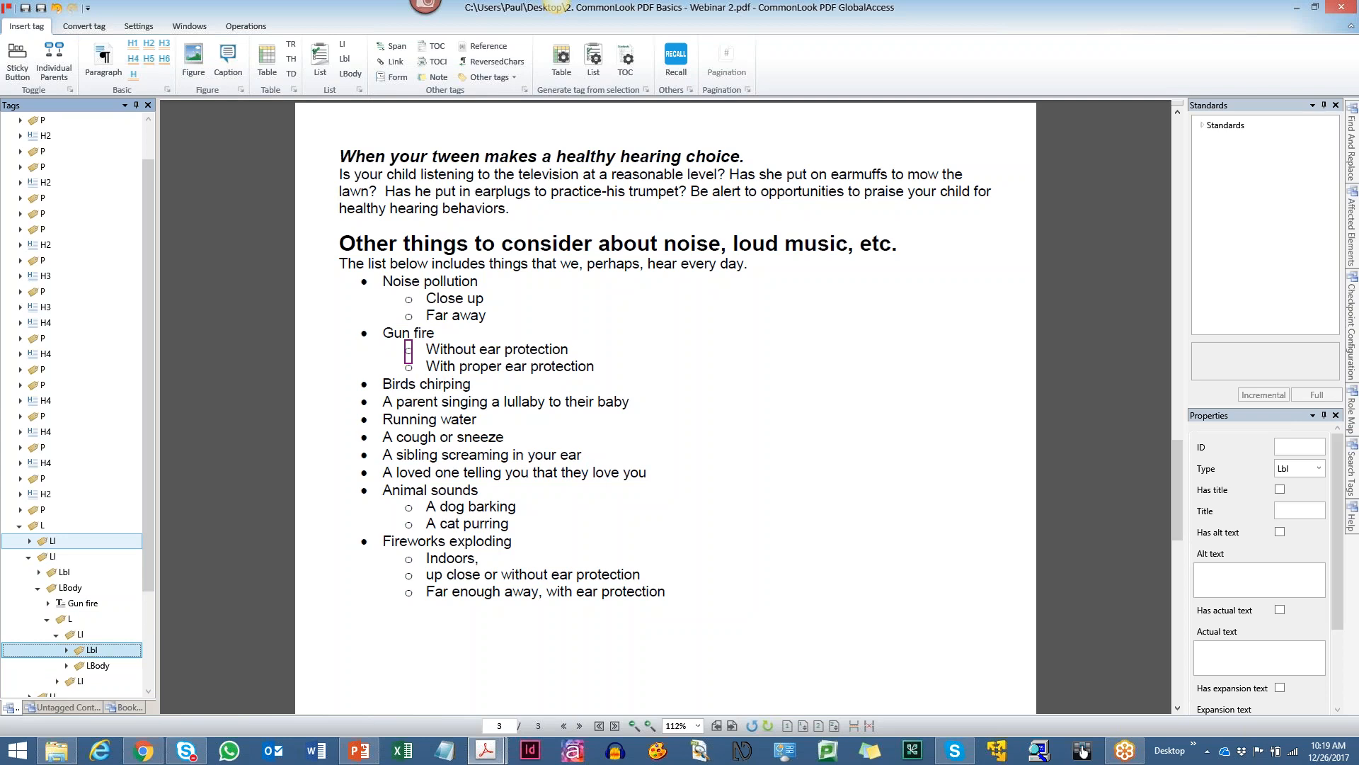
pyautogui.press('Down')
pyautogui.press('Down')
pyautogui.press('Right')
pyautogui.press('Right')
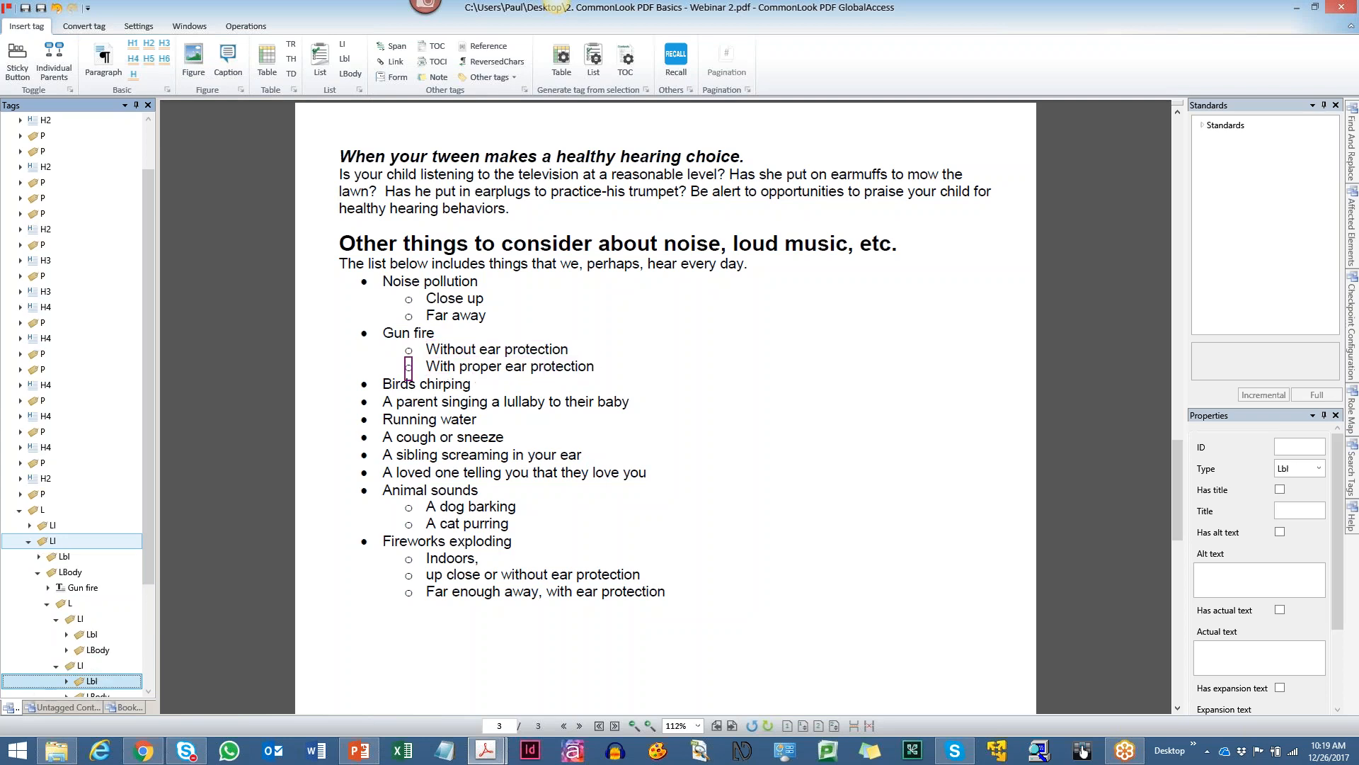
pyautogui.press('Down')
pyautogui.press('Left')
pyautogui.press('Left')
pyautogui.press('Left')
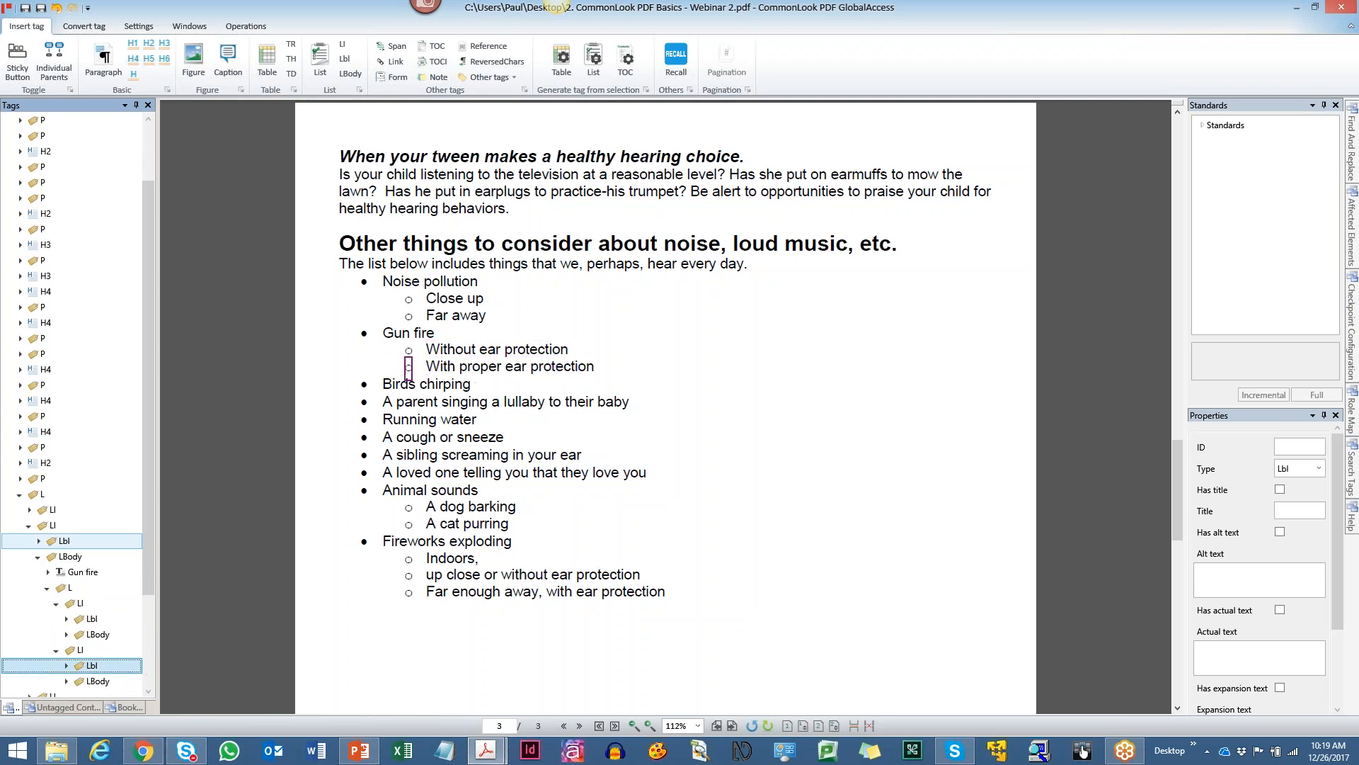
pyautogui.press('Left')
pyautogui.press('Left')
pyautogui.press('Left')
pyautogui.press('Left')
pyautogui.press('Left')
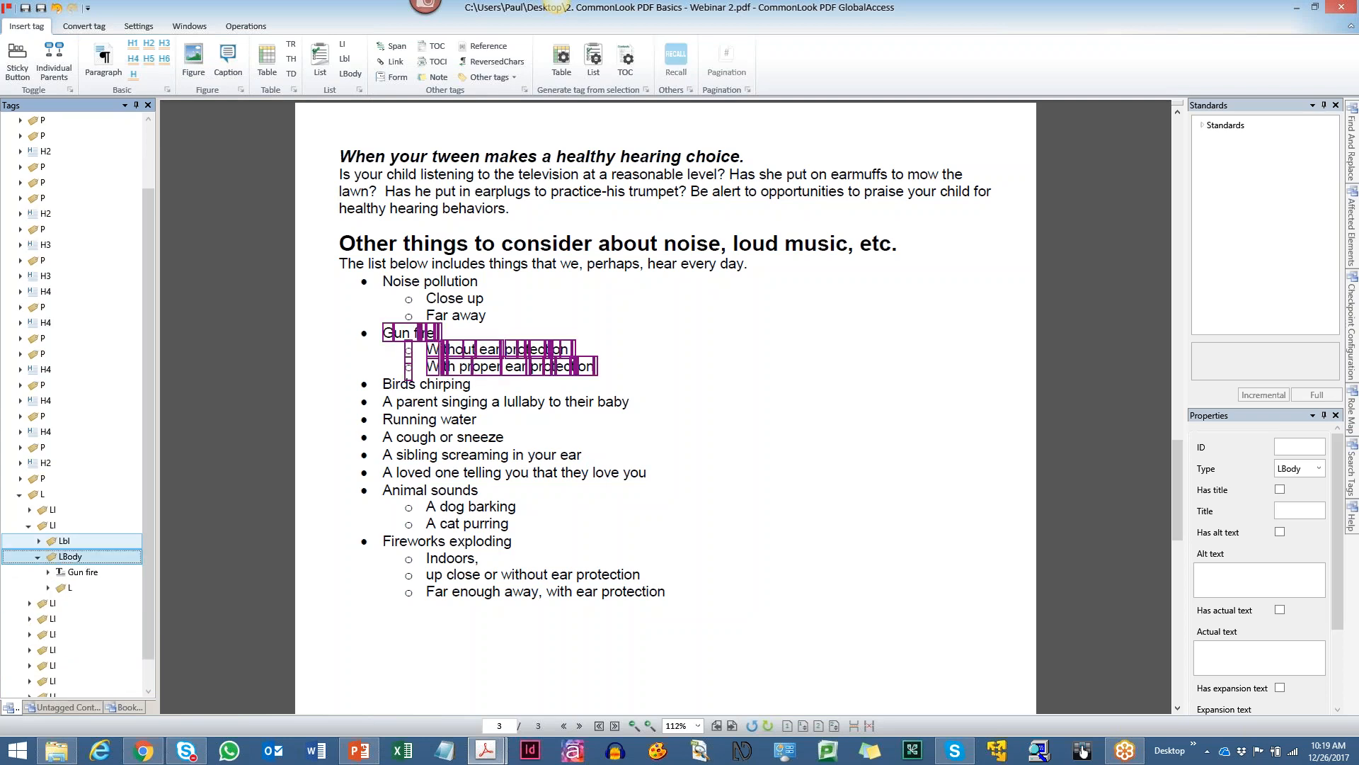
# Expand the "Birds chirping" LI tag and examine its Lbl and LBody tags.
pyautogui.press('Down')
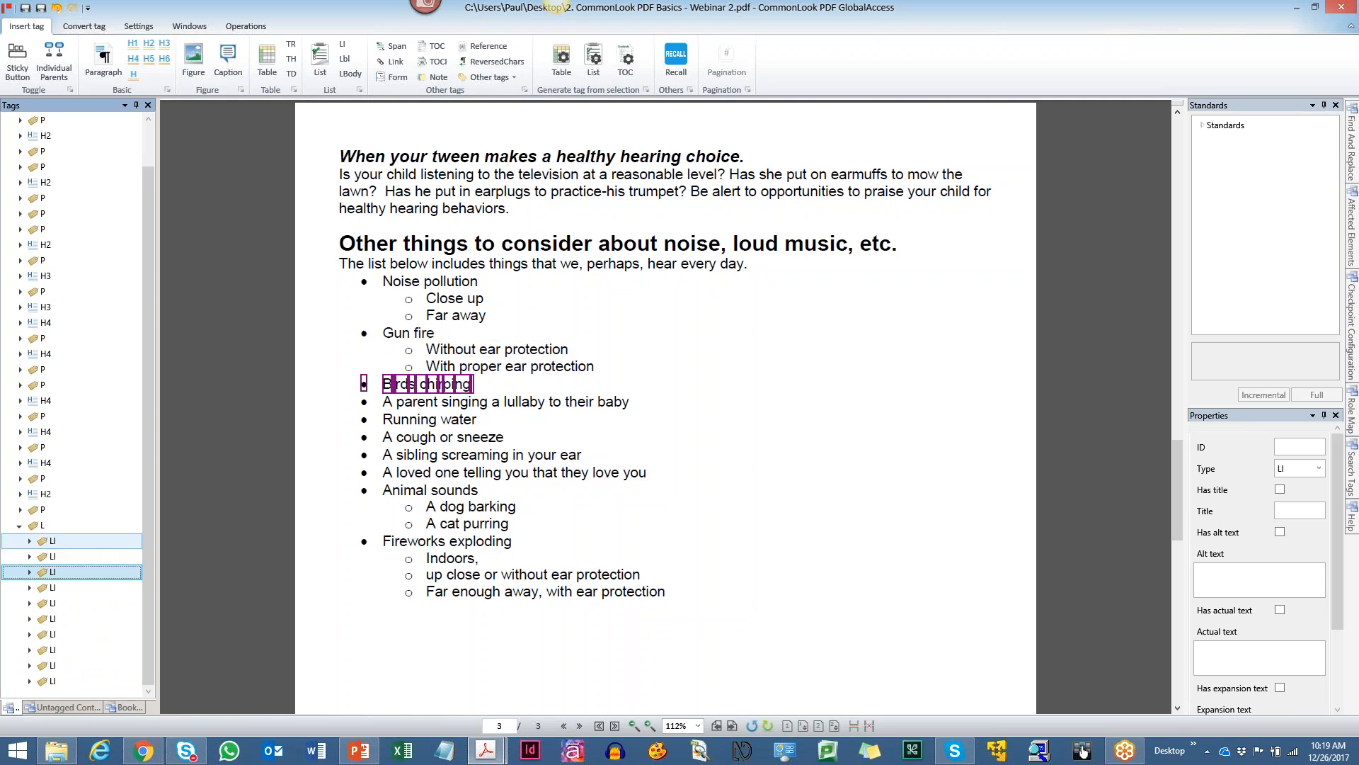
pyautogui.press('Right')
pyautogui.press('Right')
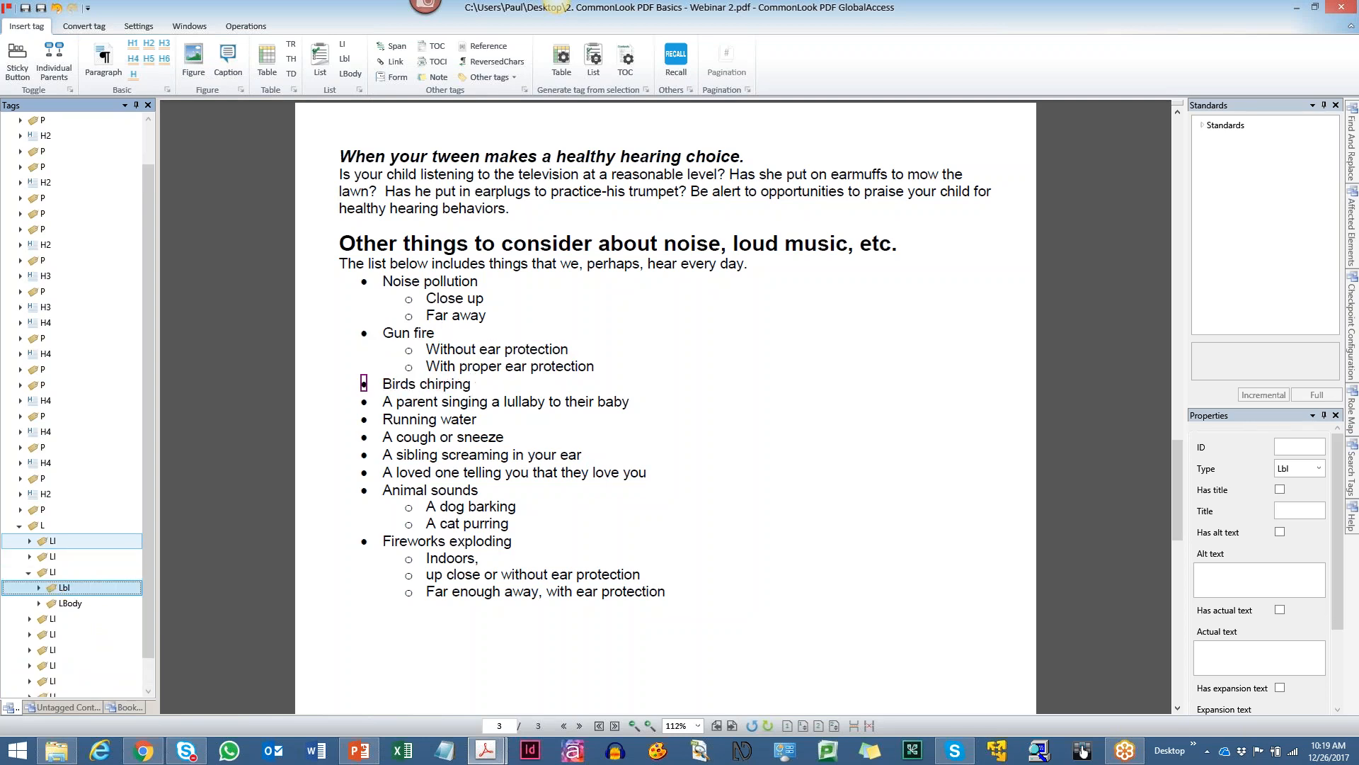
pyautogui.press('Down')
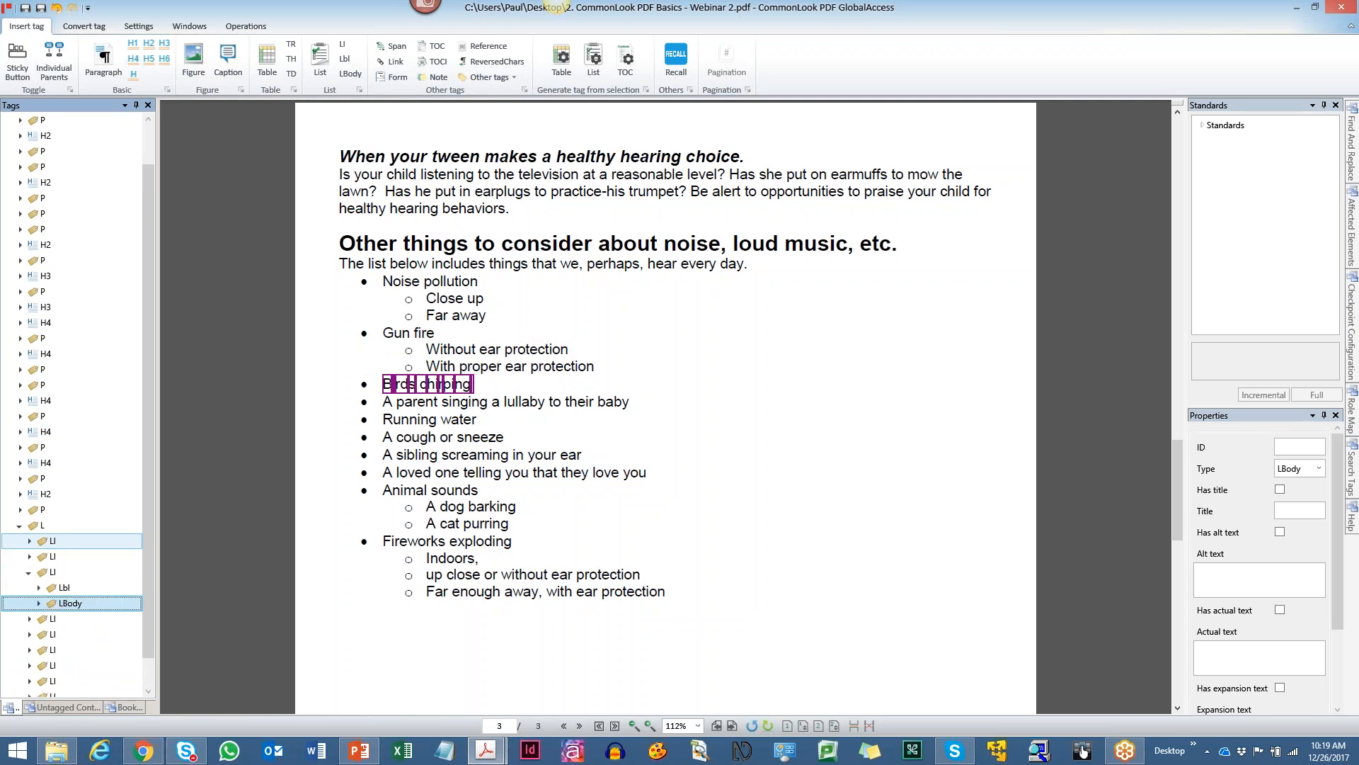
# Expand the "A parent singing a lullaby to their baby" LI tag and examine its Lbl and LBody tags.
pyautogui.press('Down')
pyautogui.press('Right')
pyautogui.press('Right')
pyautogui.press('Down')
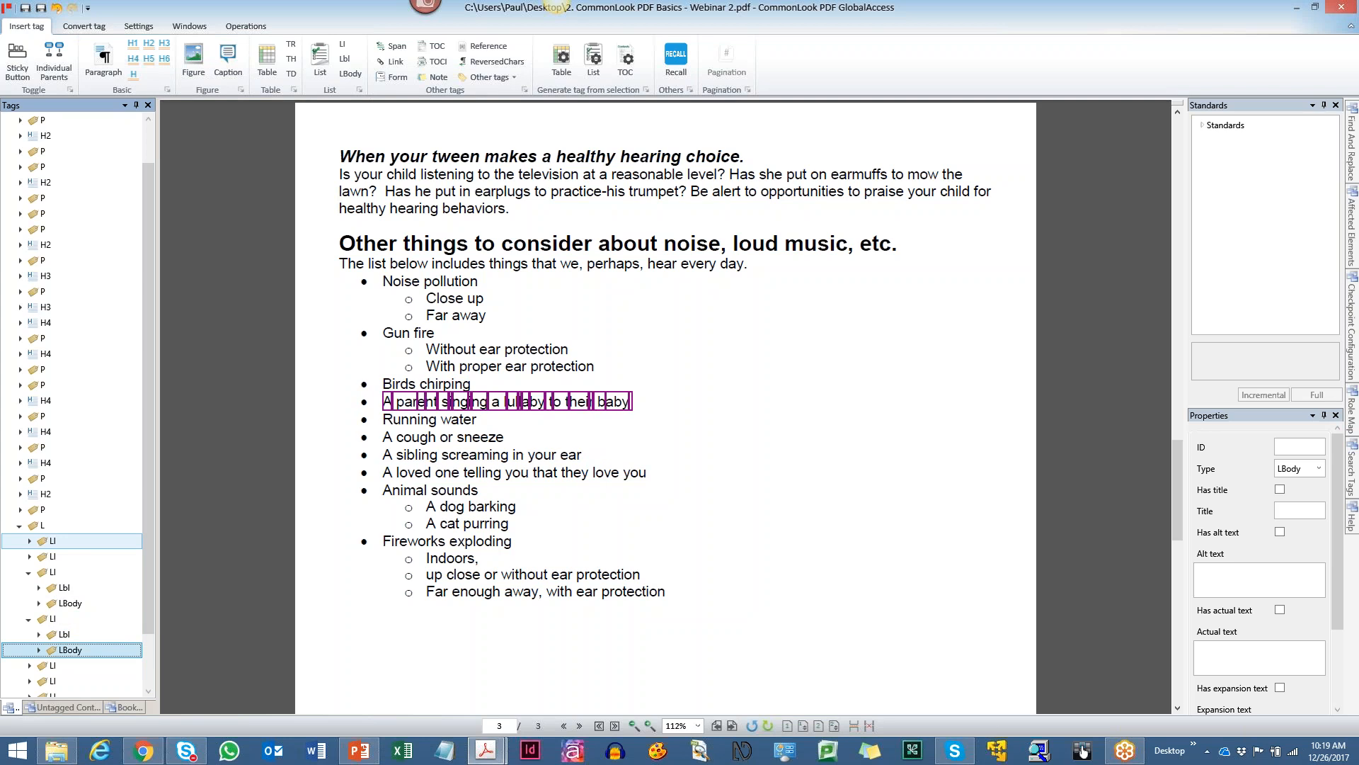
# Expand the "Running water" LI tag and examine its Lbl and LBody tags.
pyautogui.press('Right')
pyautogui.press('Right')
pyautogui.press('Down')
pyautogui.press('Up')
pyautogui.press('Up')
pyautogui.press('Left')
pyautogui.press('Down')
pyautogui.press('Right')
pyautogui.press('Right')
pyautogui.press('Down')
# Expand the "Animal sounds" LI tag and examine its Lbl tag and LBody text.
pyautogui.press('Down')
pyautogui.press('Down')
pyautogui.press('Down')
pyautogui.press('Down')
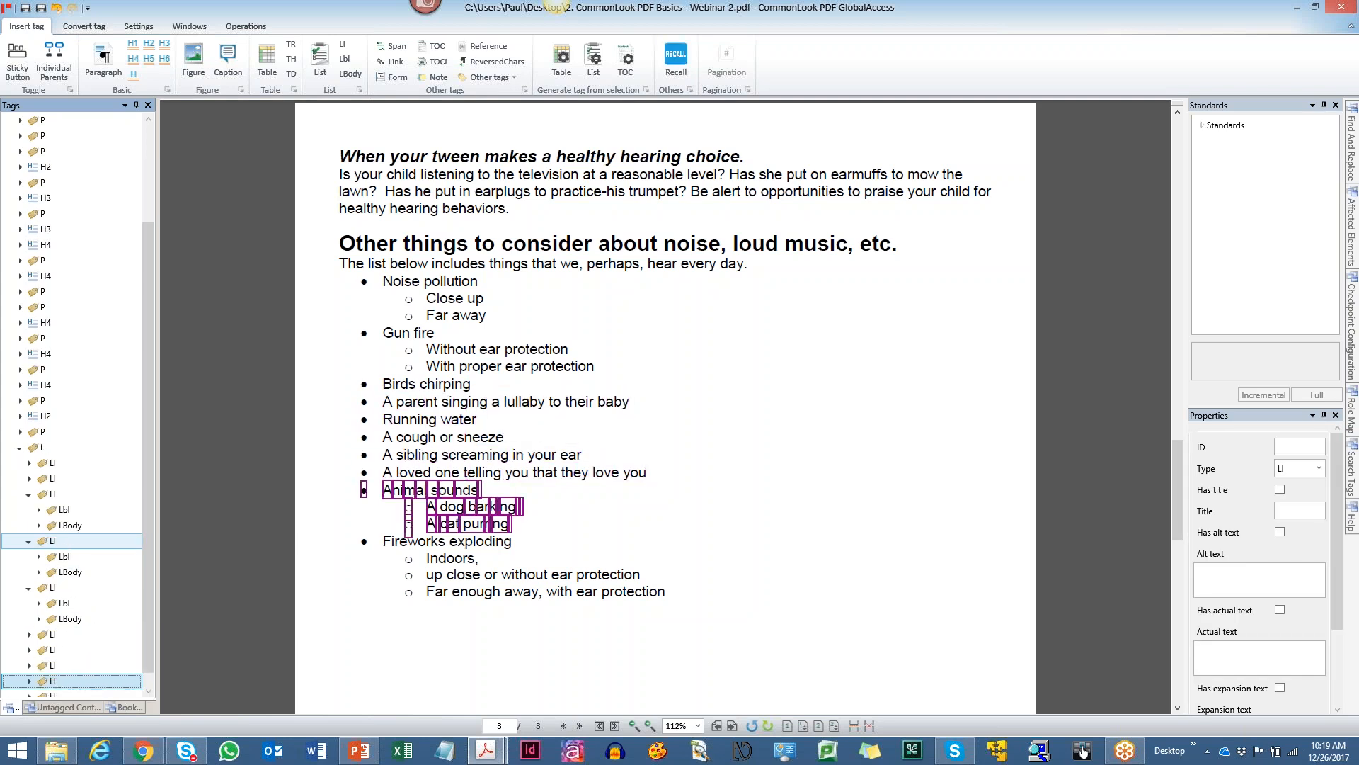
pyautogui.press('Right')
pyautogui.press('Right')
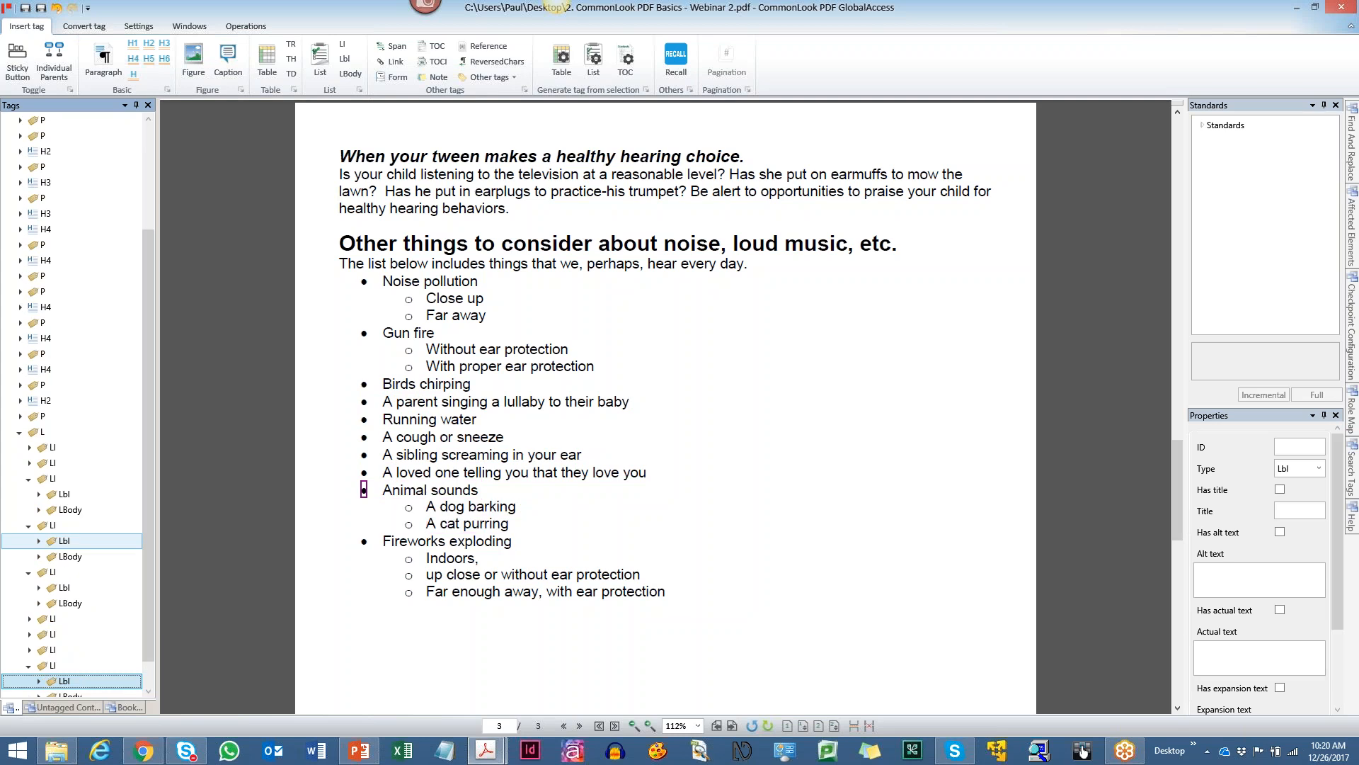
pyautogui.press('Down')
pyautogui.press('Right')
pyautogui.press('Right')
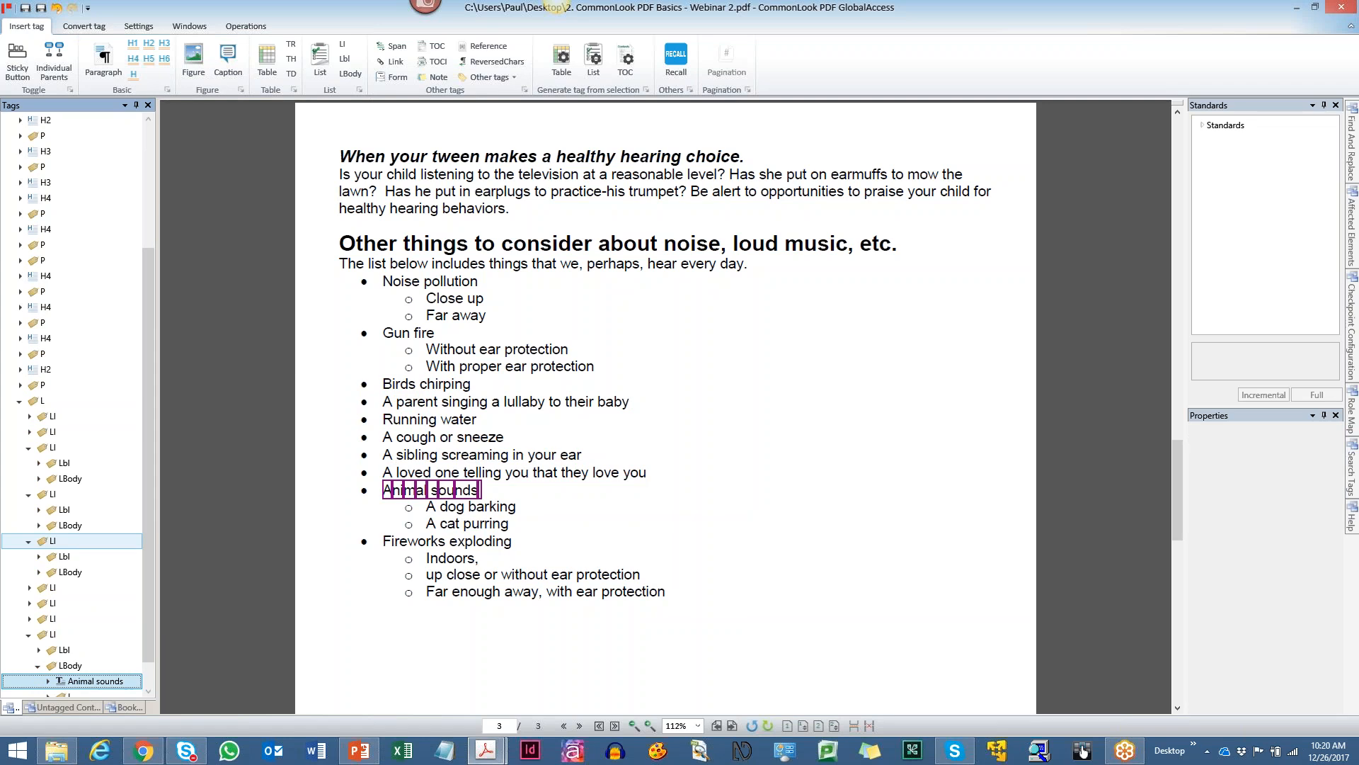
# Expand the nested L tag under "Animal sounds" and examine the tags of "A dog barking" and "A cat purring".
pyautogui.press('Down')
pyautogui.press('Right')
pyautogui.press('Right')
pyautogui.press('Right')
pyautogui.press('Right')
pyautogui.press('Down')
pyautogui.press('Down')
pyautogui.press('Right')
pyautogui.press('Right')
pyautogui.press('Down')
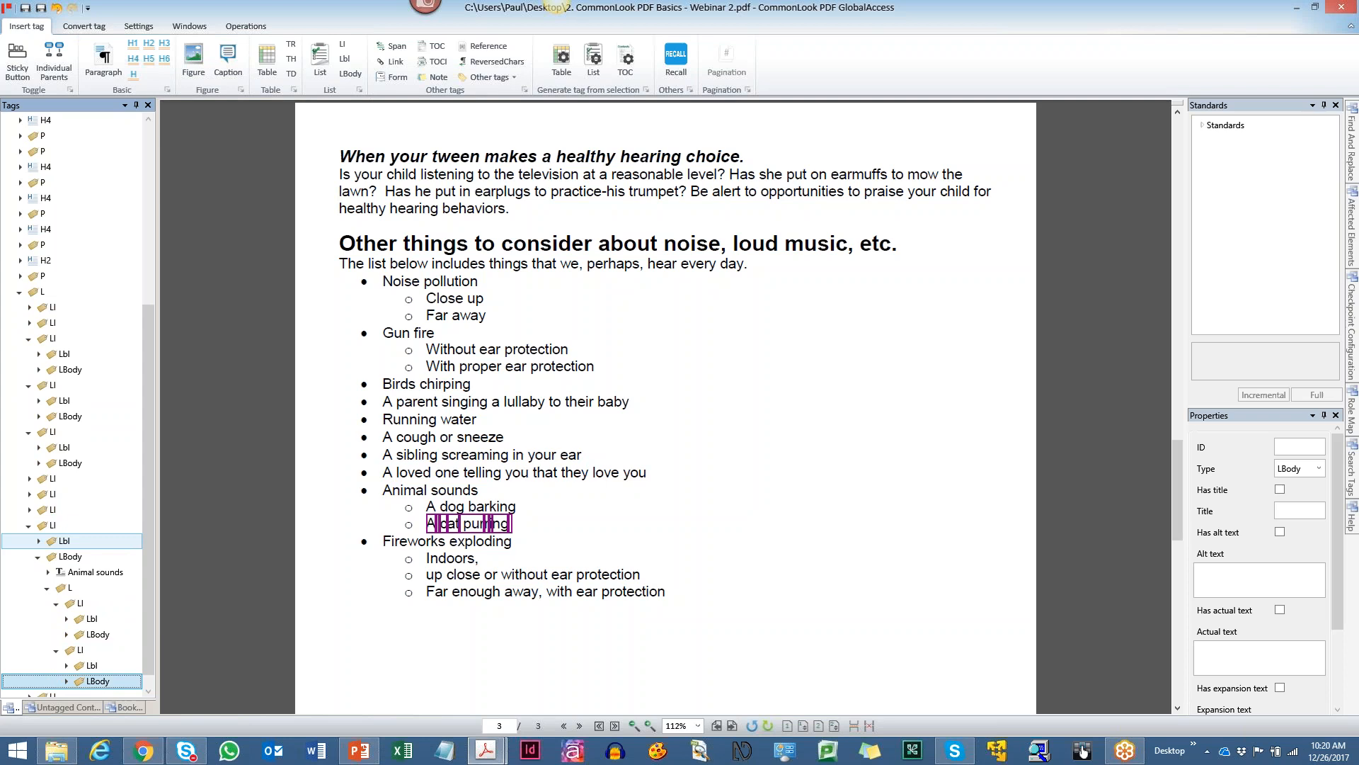
# Collapse the expanded list item branches and the main L tag of the bulleted list.
pyautogui.press('Up')
pyautogui.press('Up')
pyautogui.press('Up')
pyautogui.press('Up')
pyautogui.press('Up')
pyautogui.press('Up')
pyautogui.press('Up')
pyautogui.press('Up')
pyautogui.press('Up')
pyautogui.press('Up')
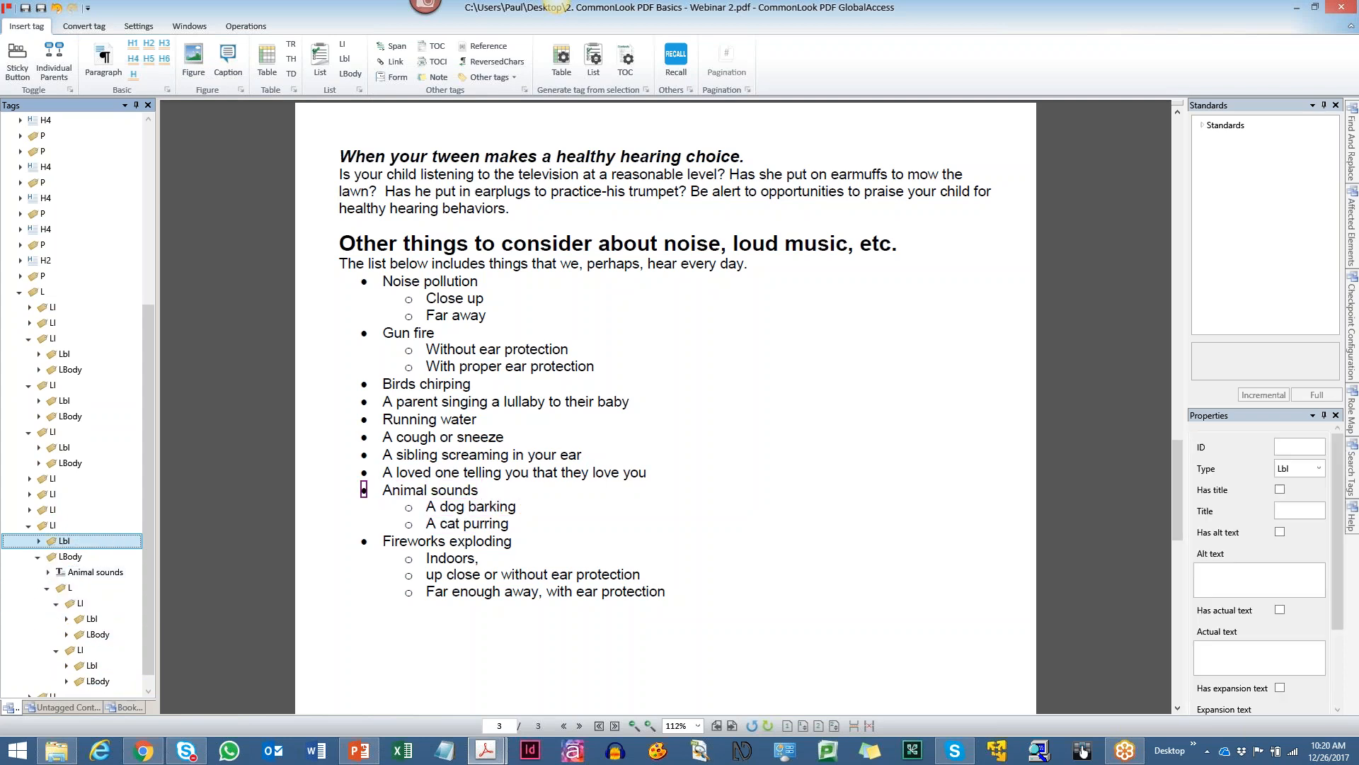
pyautogui.press('Left')
pyautogui.press('Up')
pyautogui.press('Up')
pyautogui.press('Up')
pyautogui.press('Up')
pyautogui.press('Up')
pyautogui.press('Up')
pyautogui.press('Up')
pyautogui.press('Left')
pyautogui.press('Up')
pyautogui.press('Up')
pyautogui.press('Up')
pyautogui.press('Left')
pyautogui.press('Up')
pyautogui.press('Up')
pyautogui.press('Up')
pyautogui.press('Left')
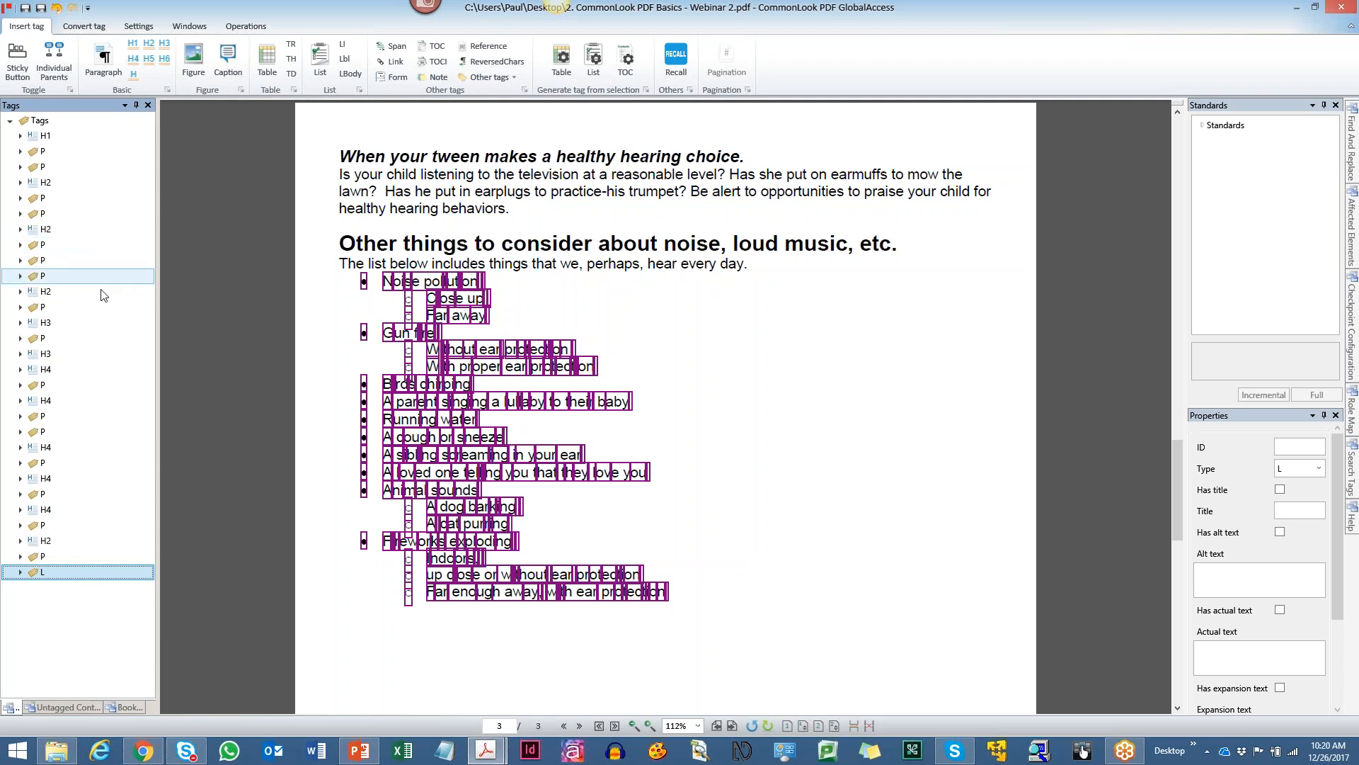
# Run a full check of the document against the ISO 32000-1:2008 and WCAG 2.0 standards.
pyautogui.click(206, 567)
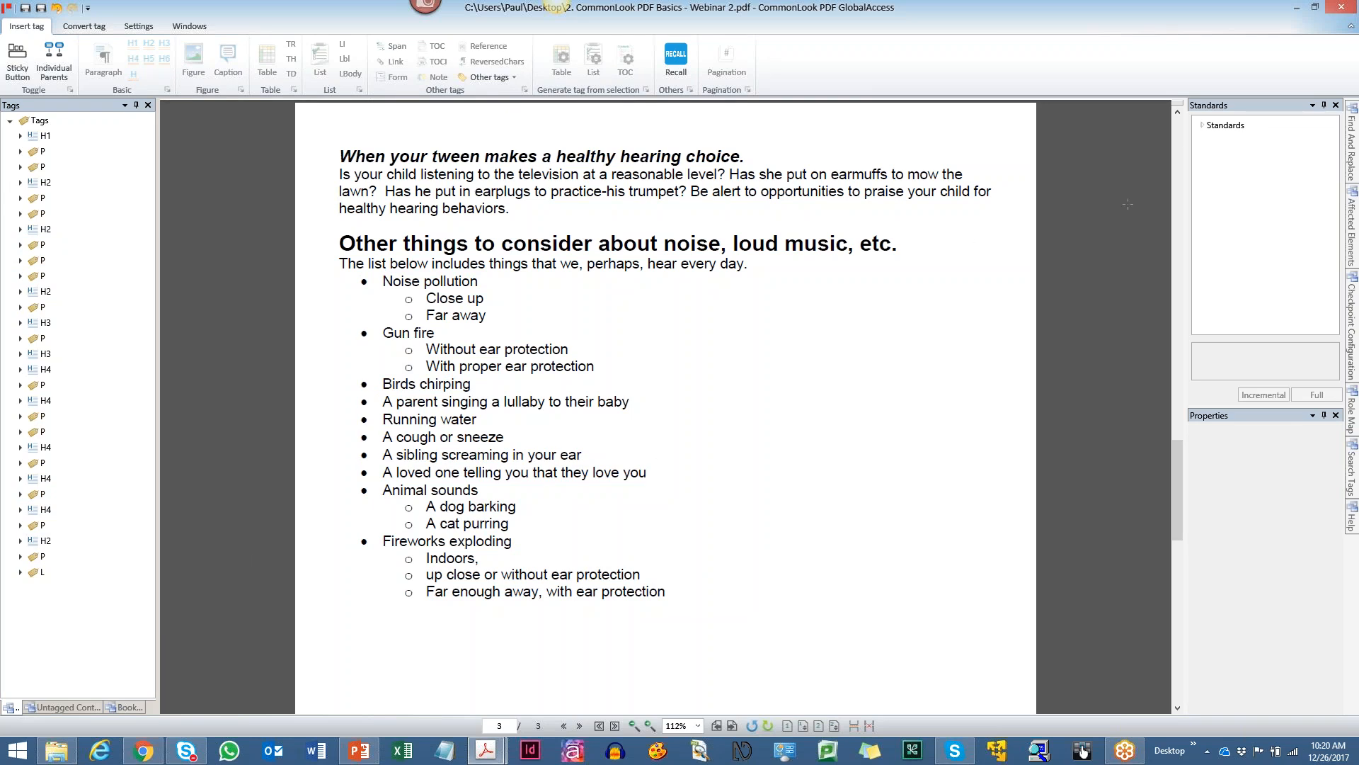
pyautogui.doubleClick(1239, 132)
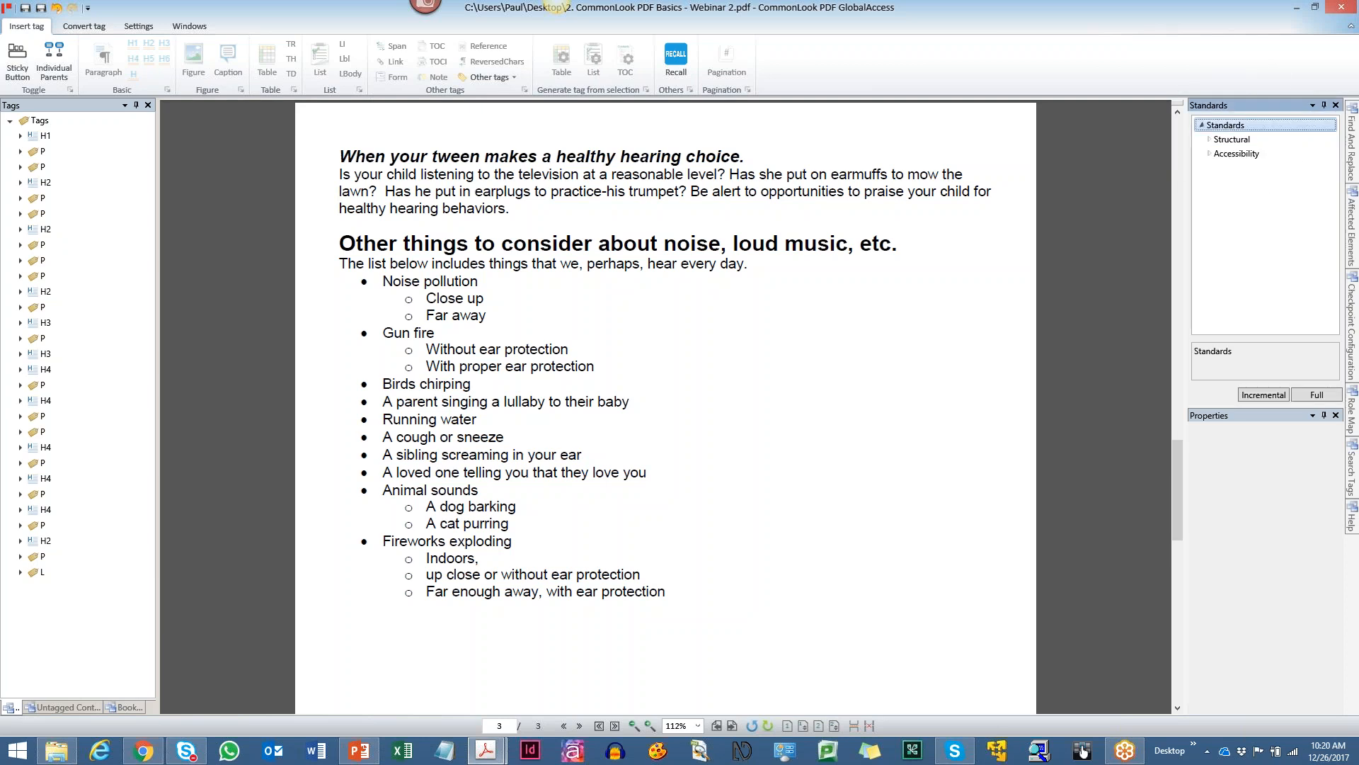
pyautogui.click(1209, 141)
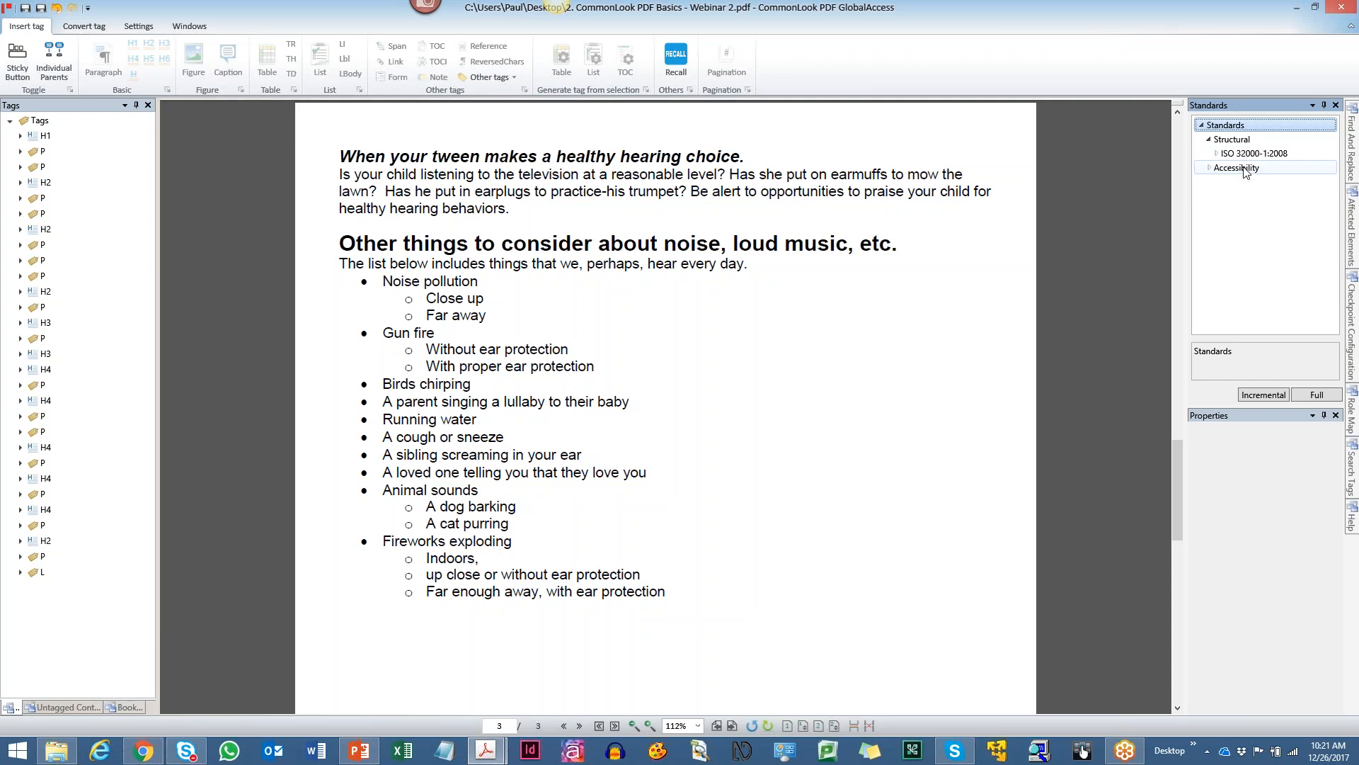
pyautogui.doubleClick(1244, 169)
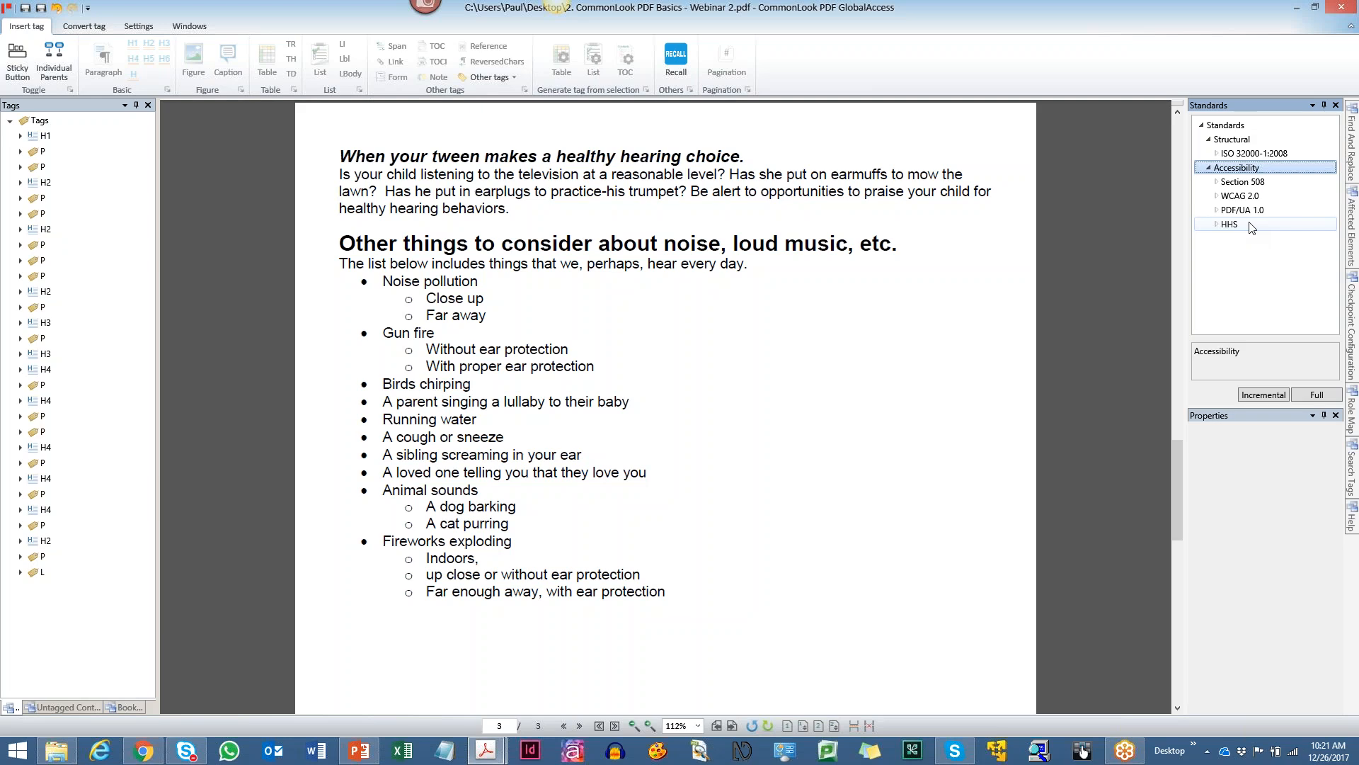
pyautogui.click(1287, 156)
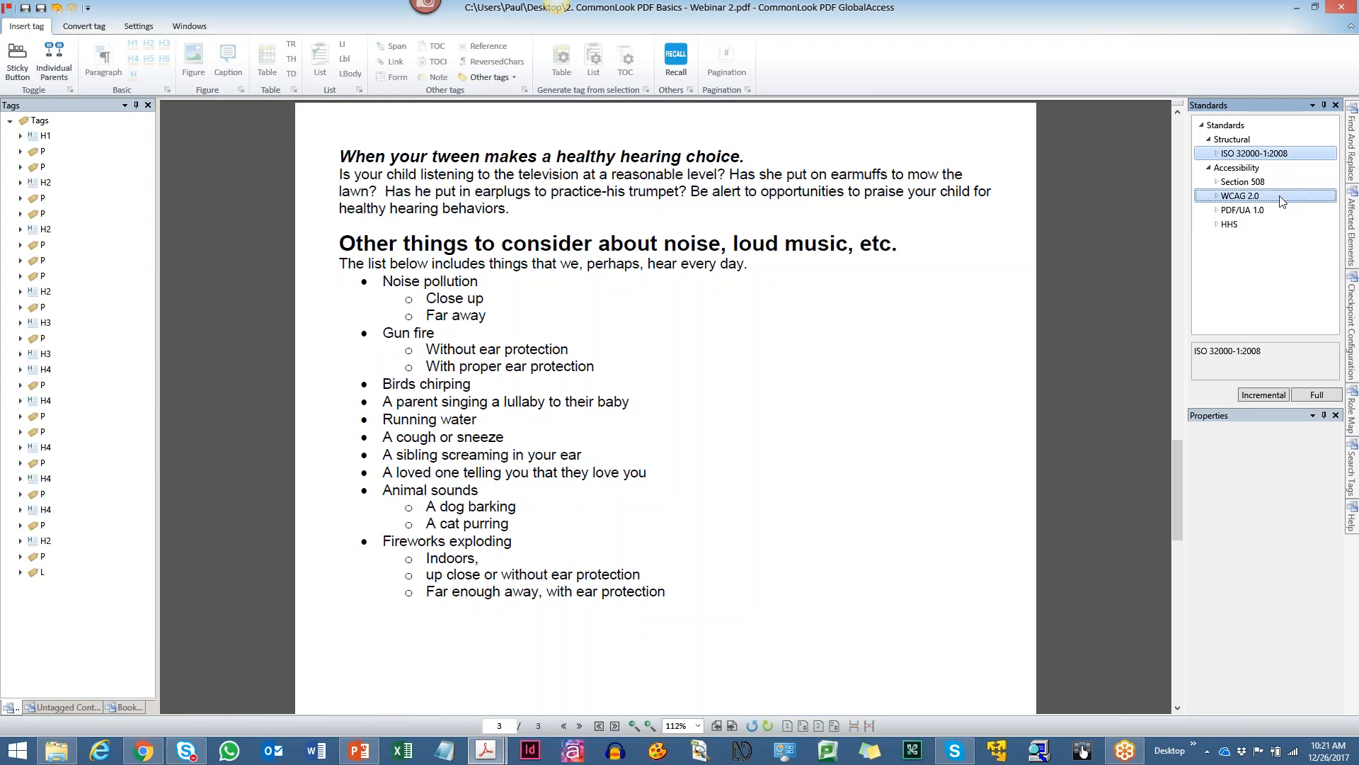
pyautogui.click(1315, 395)
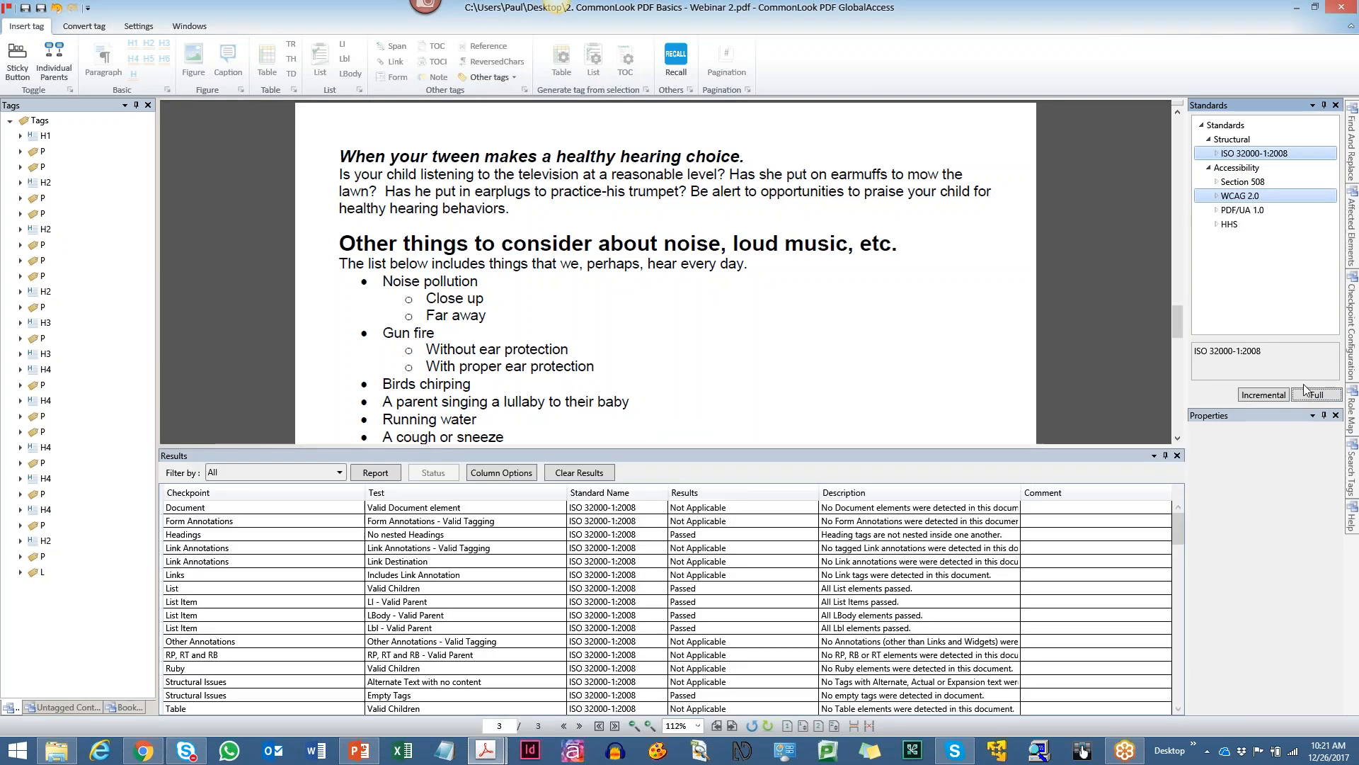
# Enlarge the results area and filter the check results to Failed, User Verification and Warning only.
pyautogui.moveTo(755, 443); pyautogui.dragTo(750, 374)
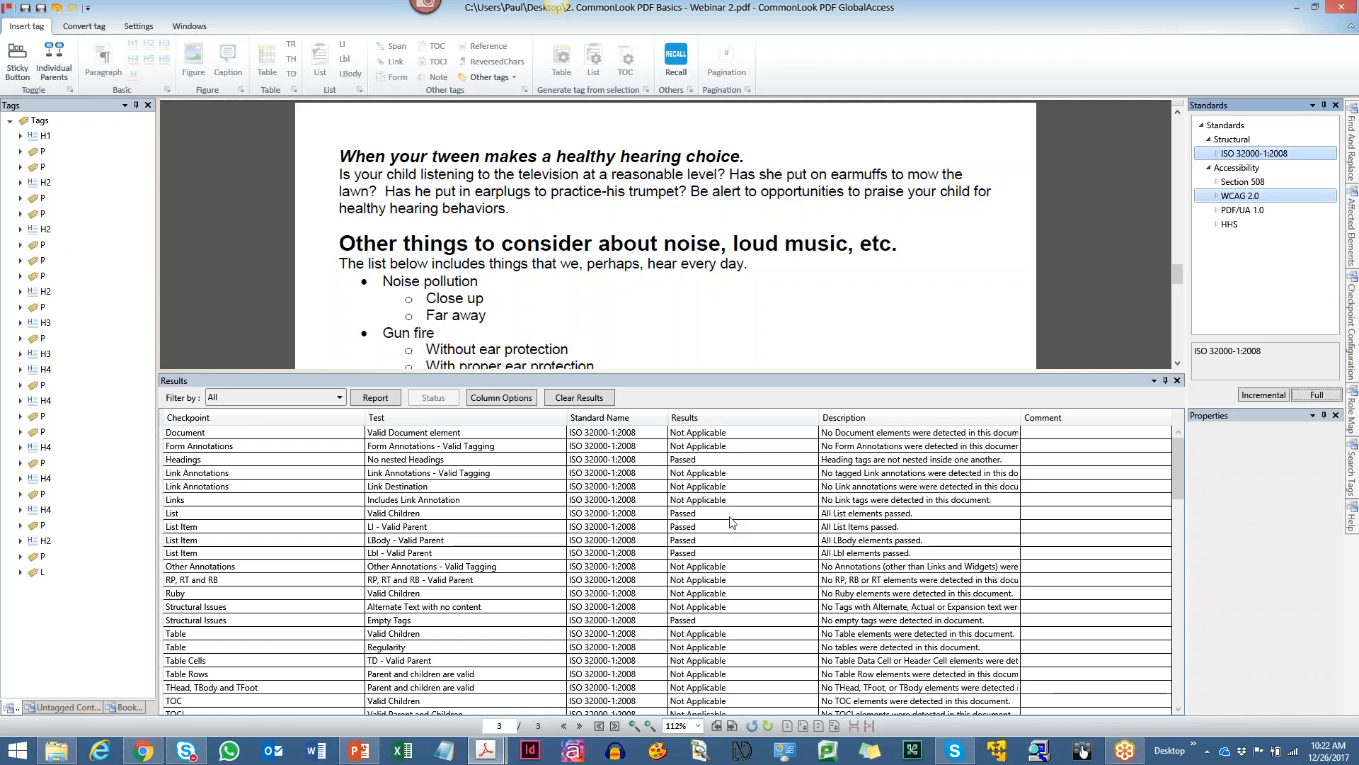
pyautogui.click(225, 401)
pyautogui.click(226, 401)
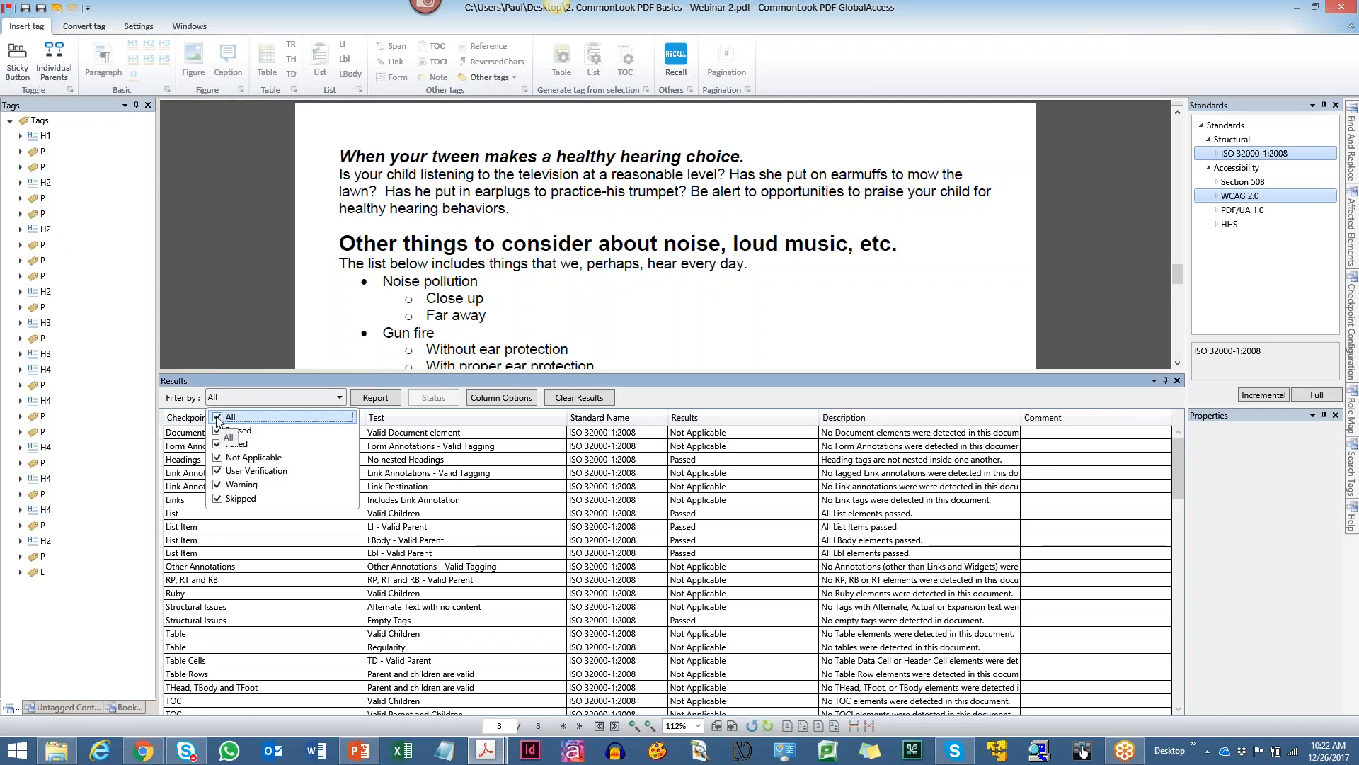
pyautogui.click(217, 418)
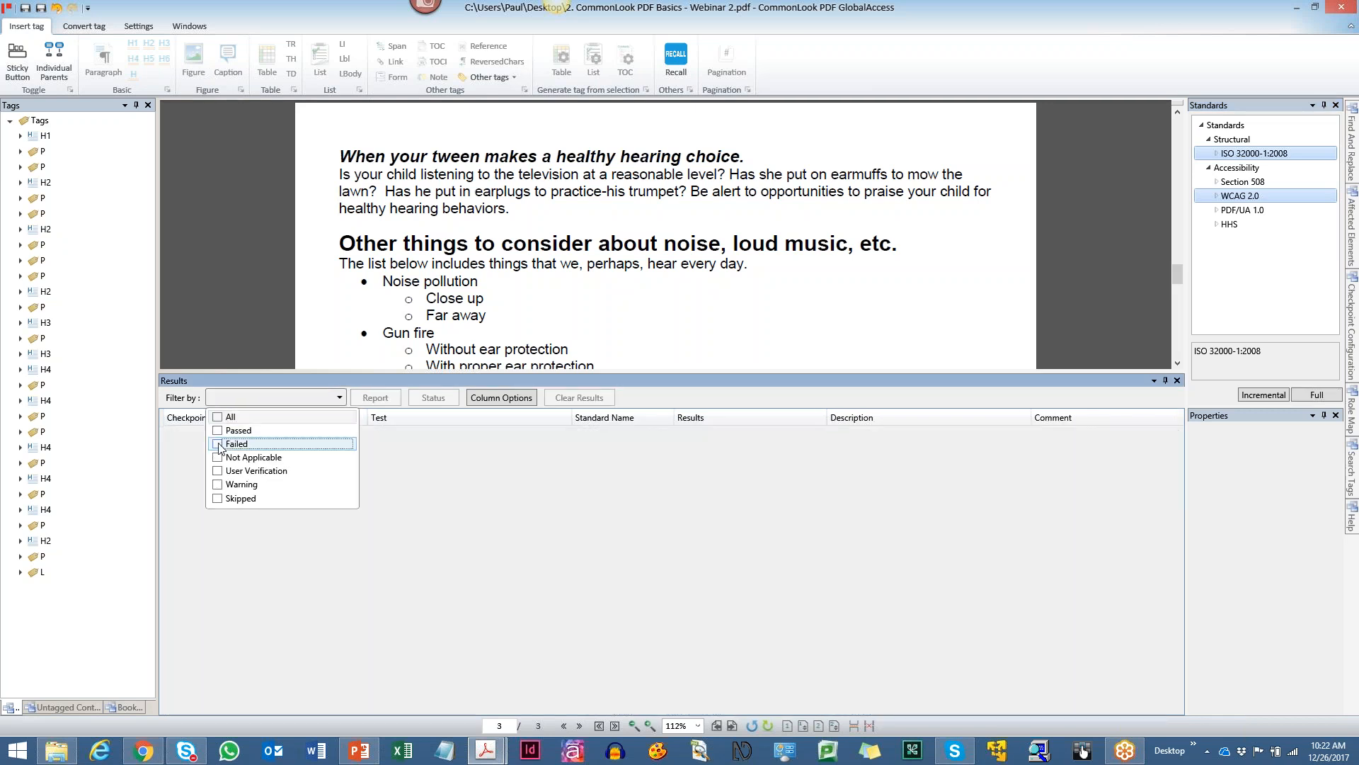
pyautogui.click(217, 443)
pyautogui.click(218, 471)
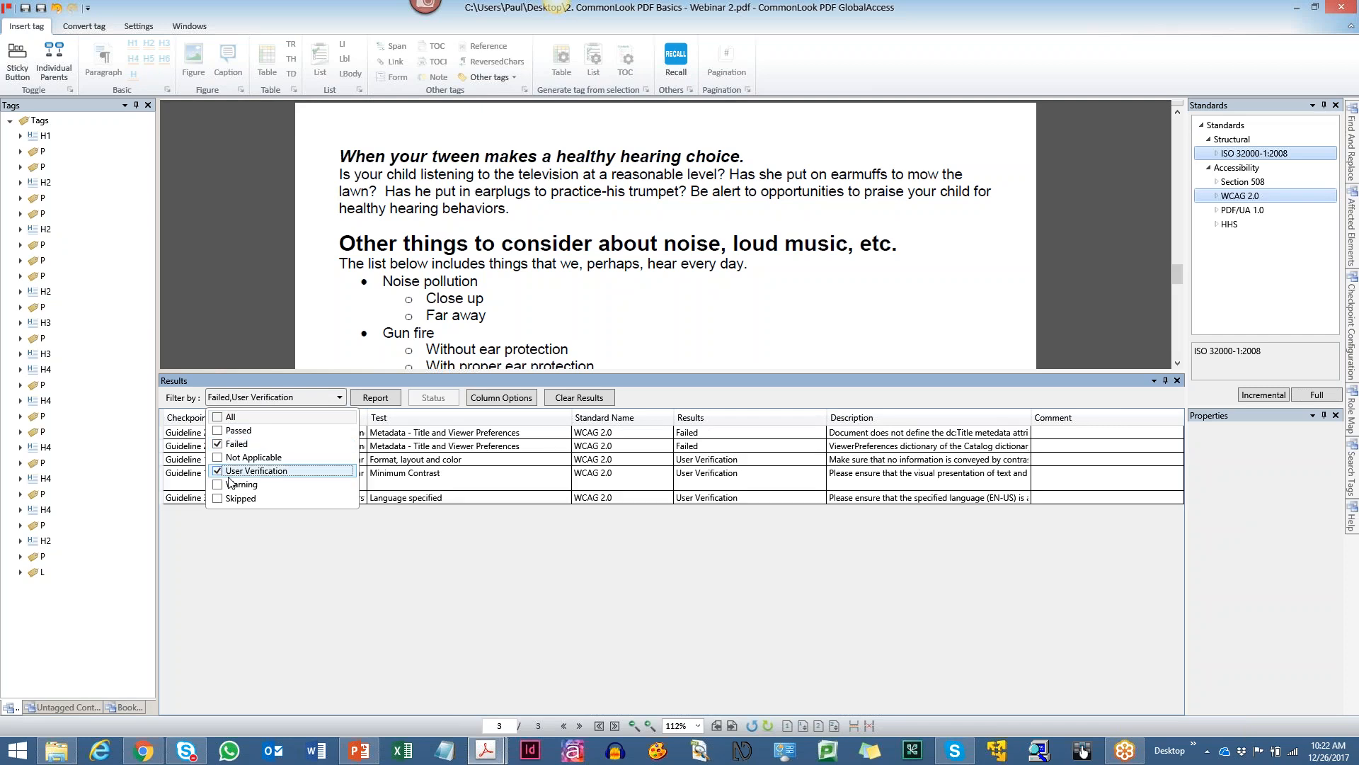
pyautogui.click(218, 486)
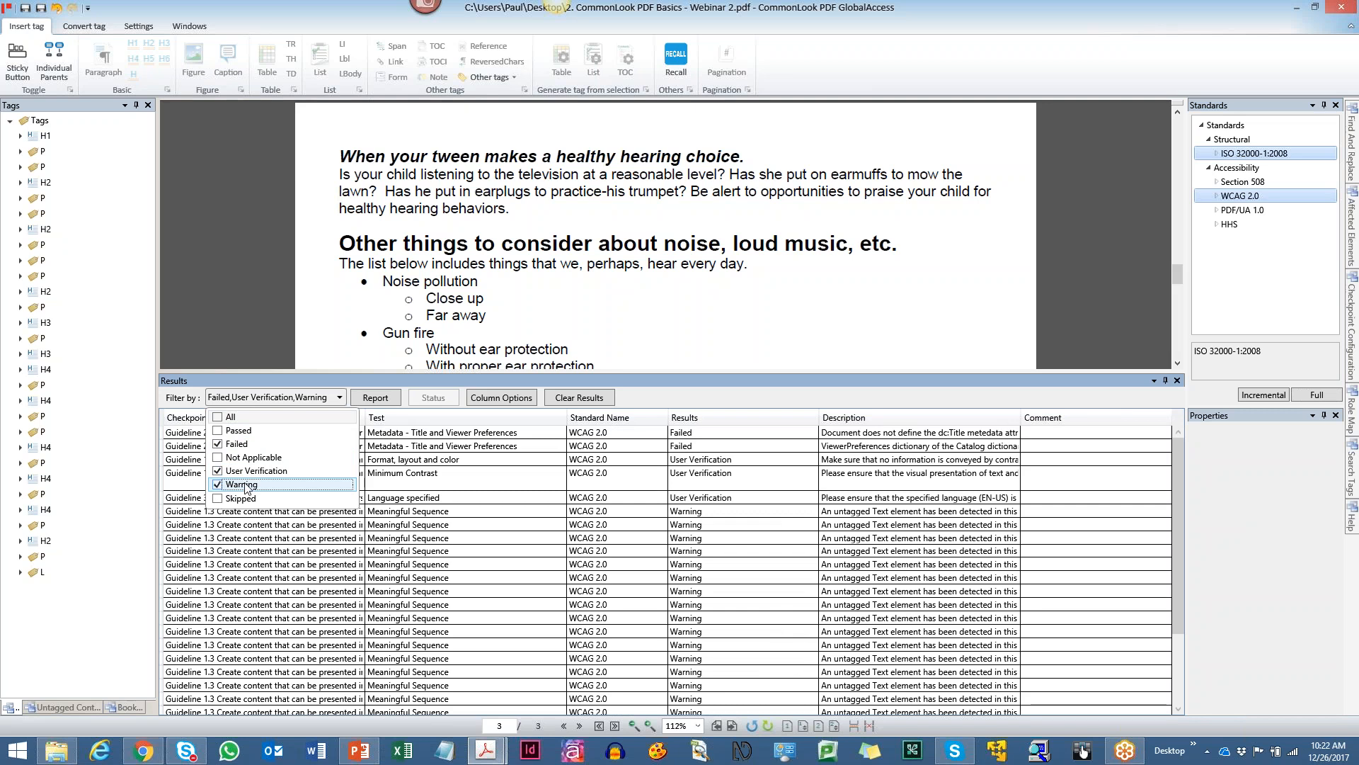
pyautogui.click(264, 398)
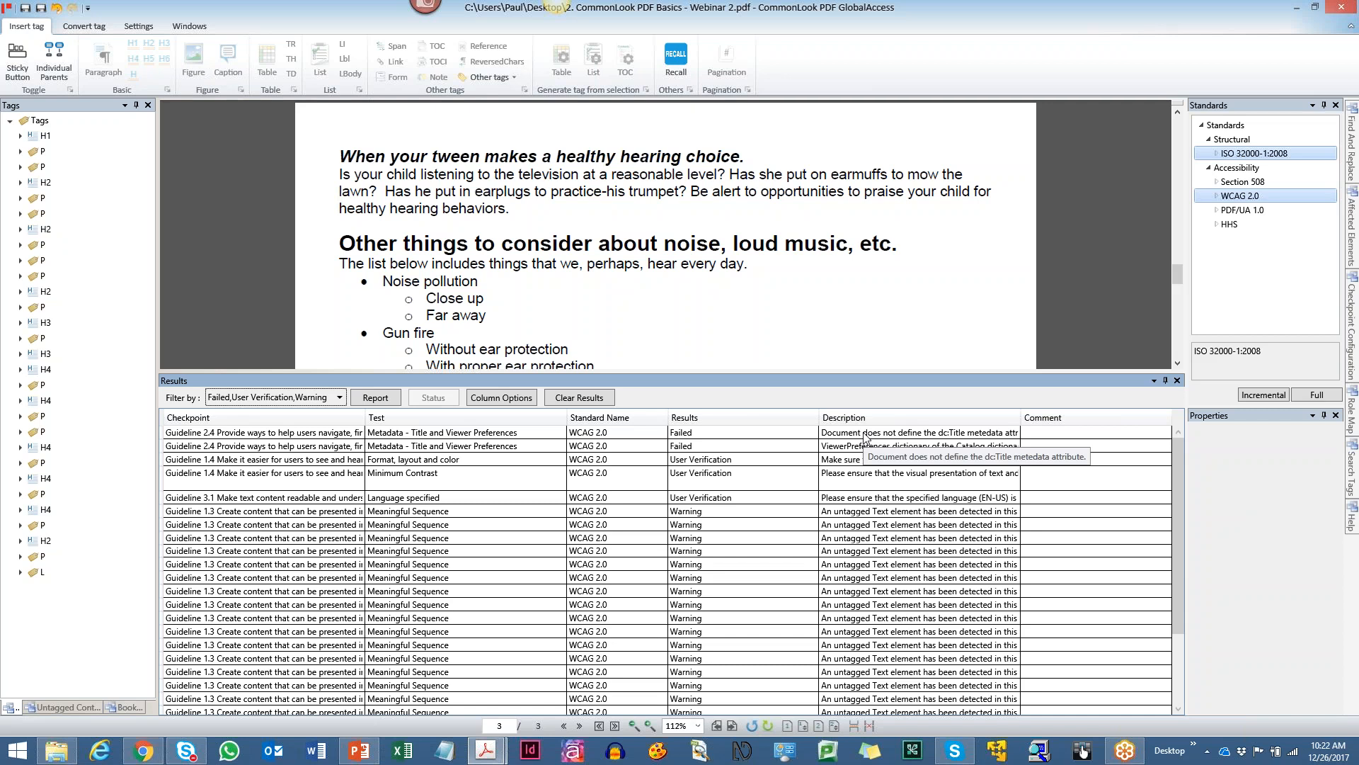
# Fix the failed dc:Title metadata result by setting the document title to "A Paper on Hearing Loss".
pyautogui.click(864, 433)
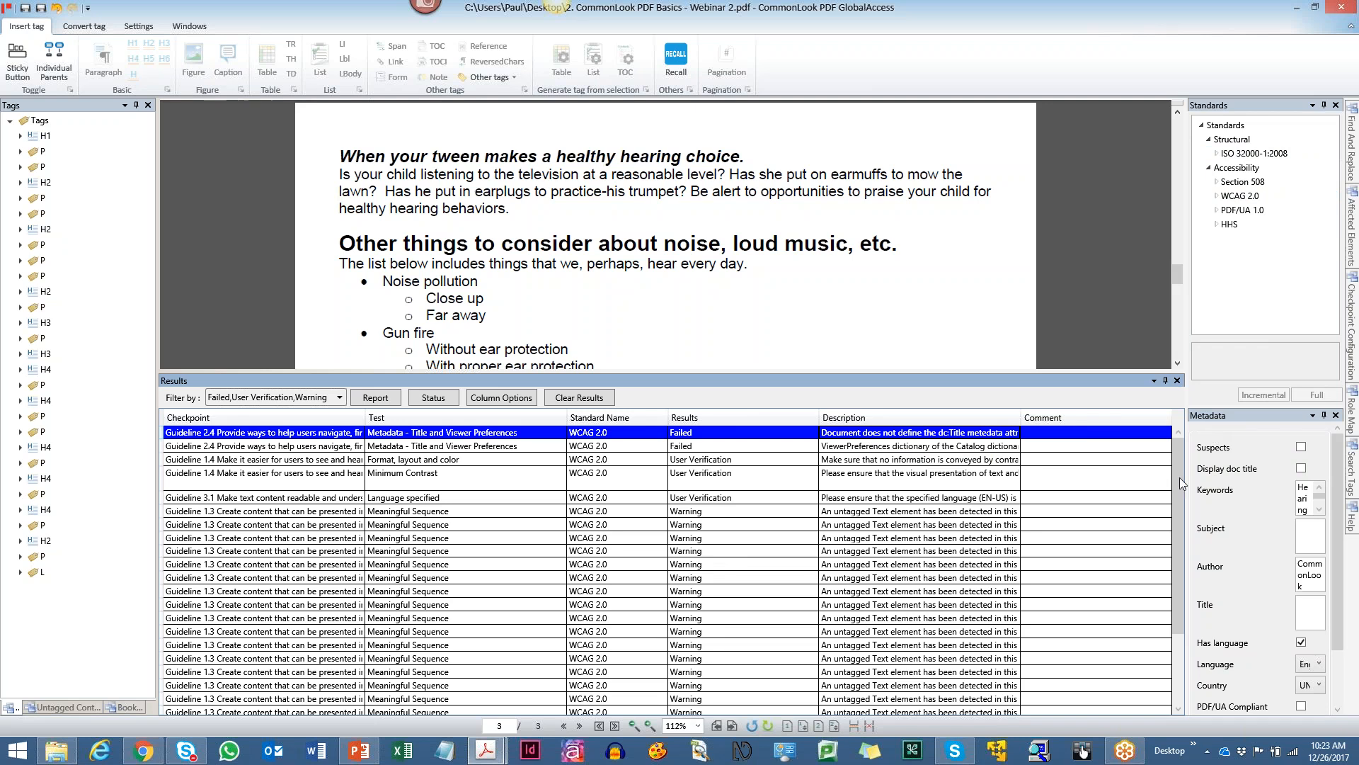
pyautogui.moveTo(1183, 488); pyautogui.dragTo(1034, 492)
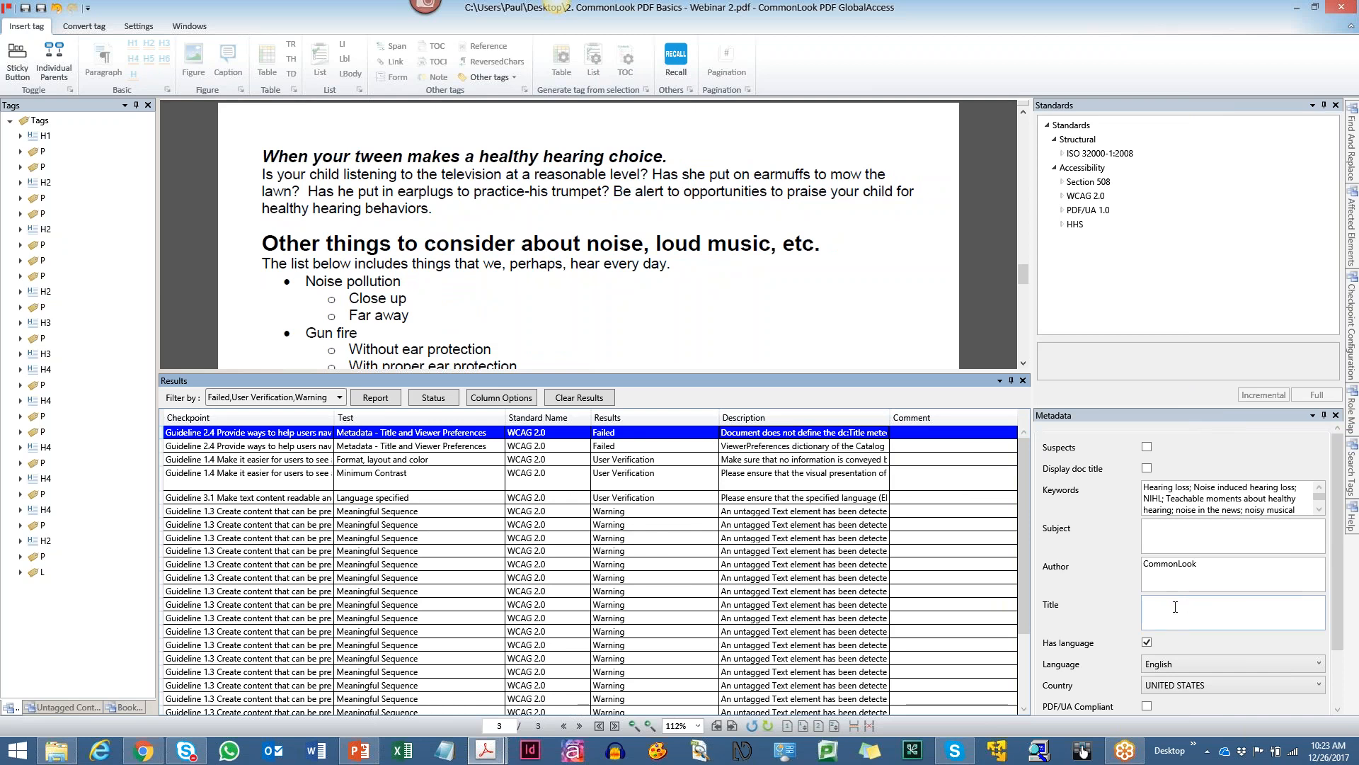
pyautogui.rightClick(829, 433)
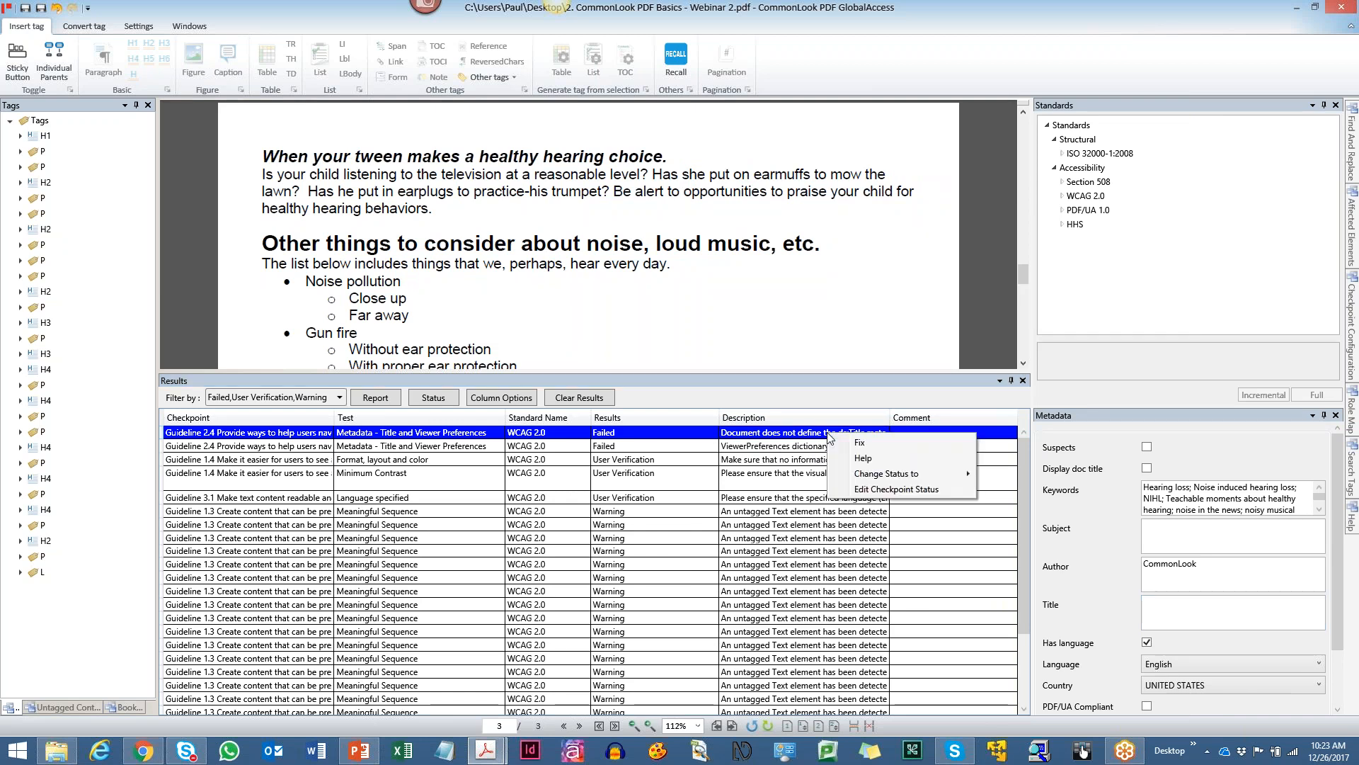
pyautogui.click(888, 444)
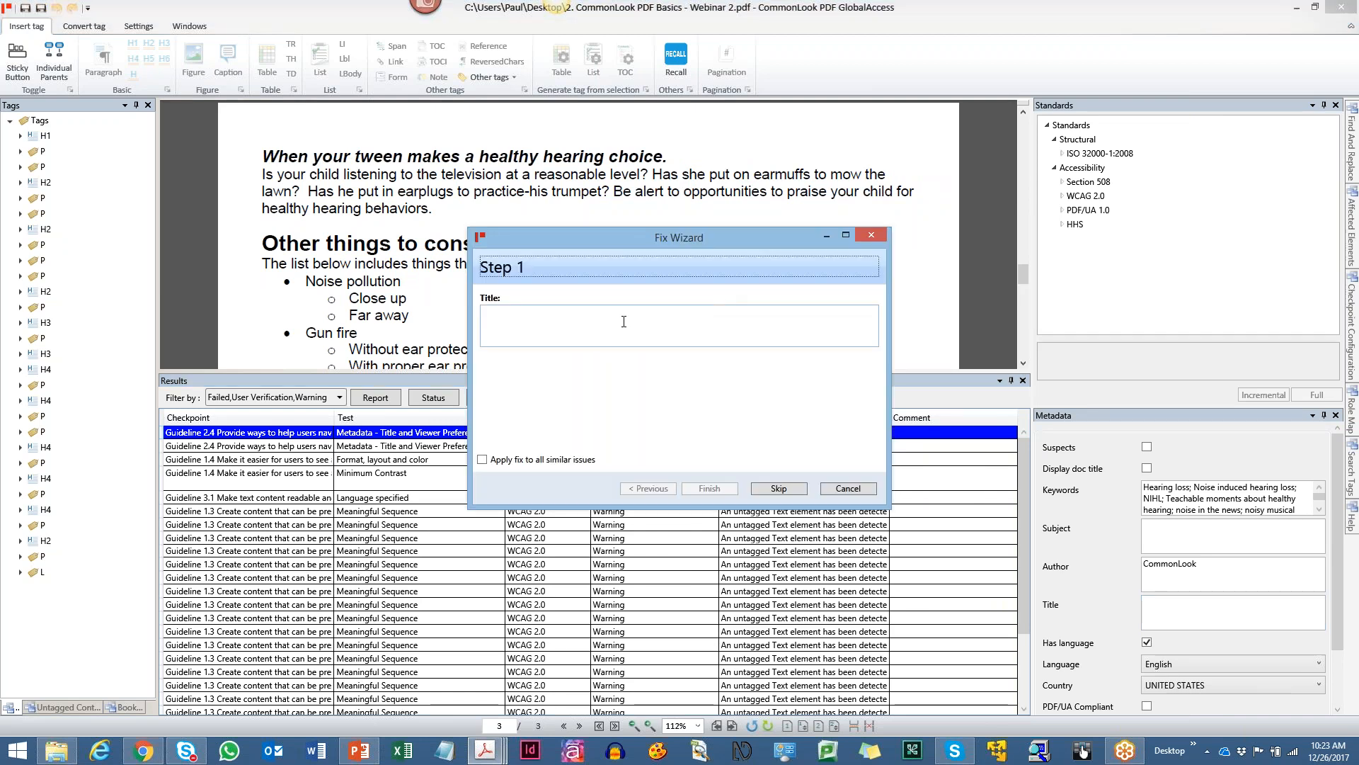
pyautogui.click(588, 318)
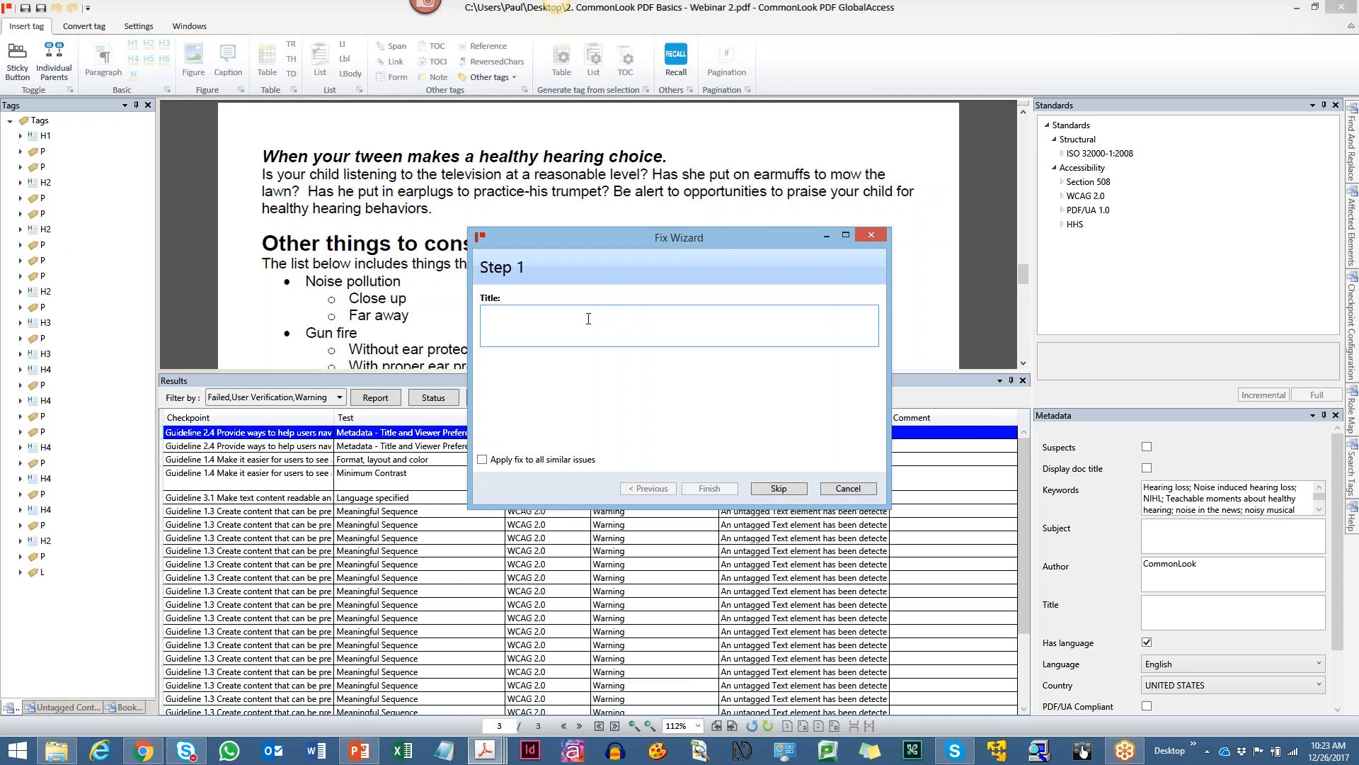
pyautogui.write('A Paper on Hearing Loss')
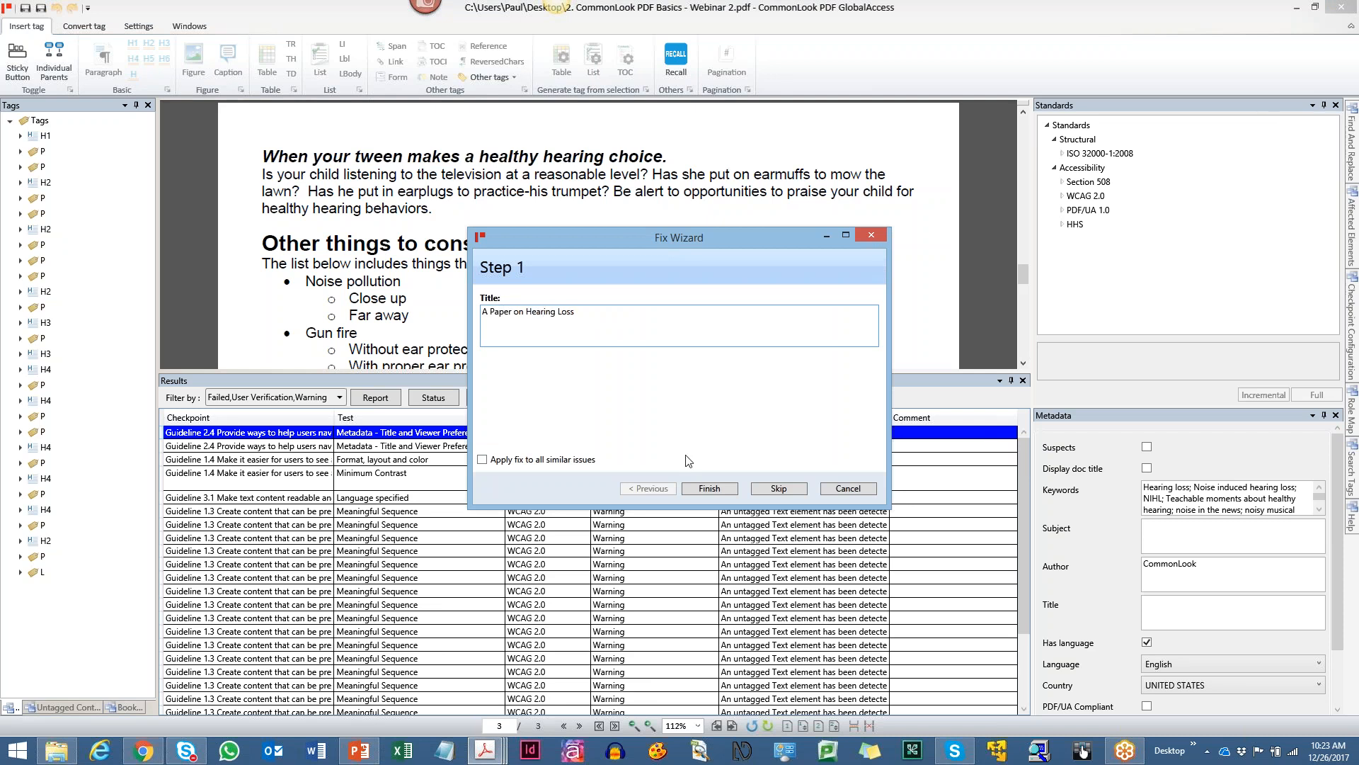
pyautogui.click(704, 489)
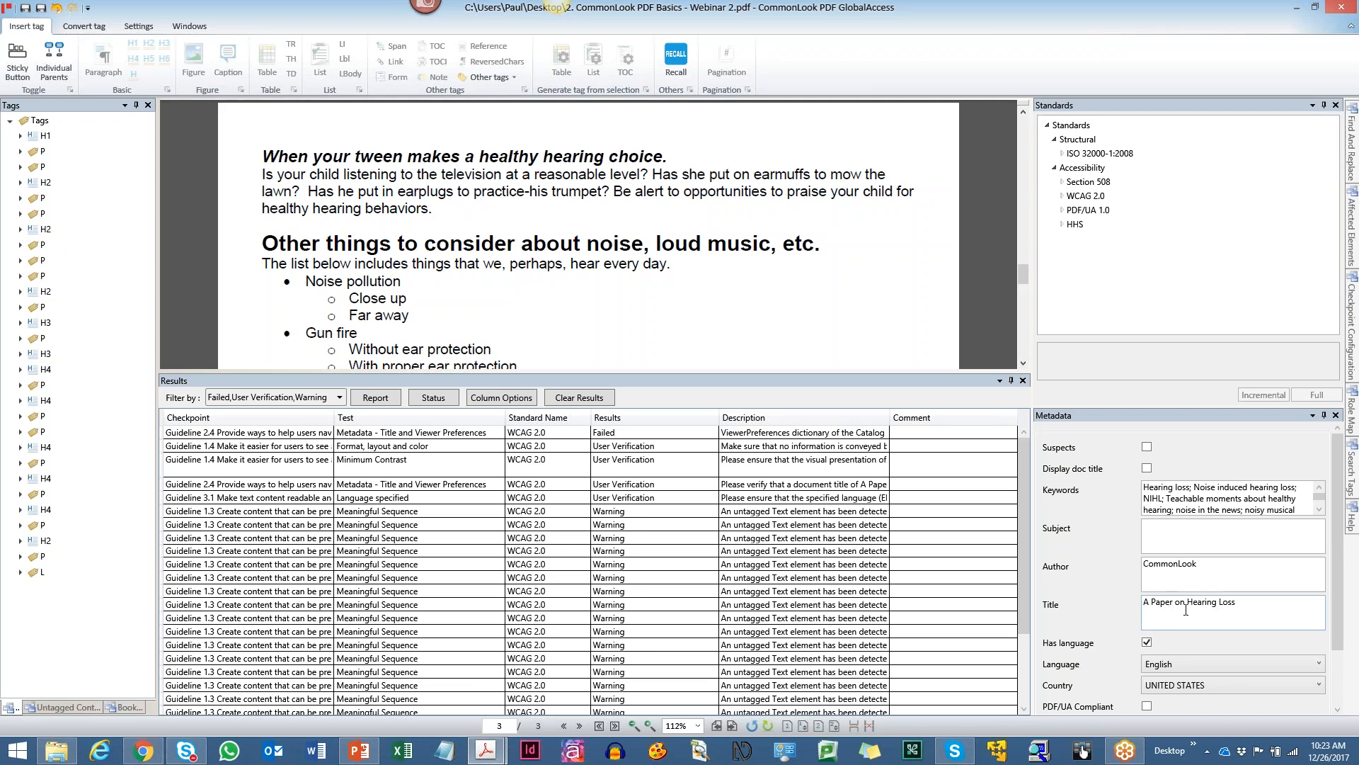
# Fix the failed ViewerPreferences result with the option Set Viewer Preferences to Display Document Title.
pyautogui.click(764, 435)
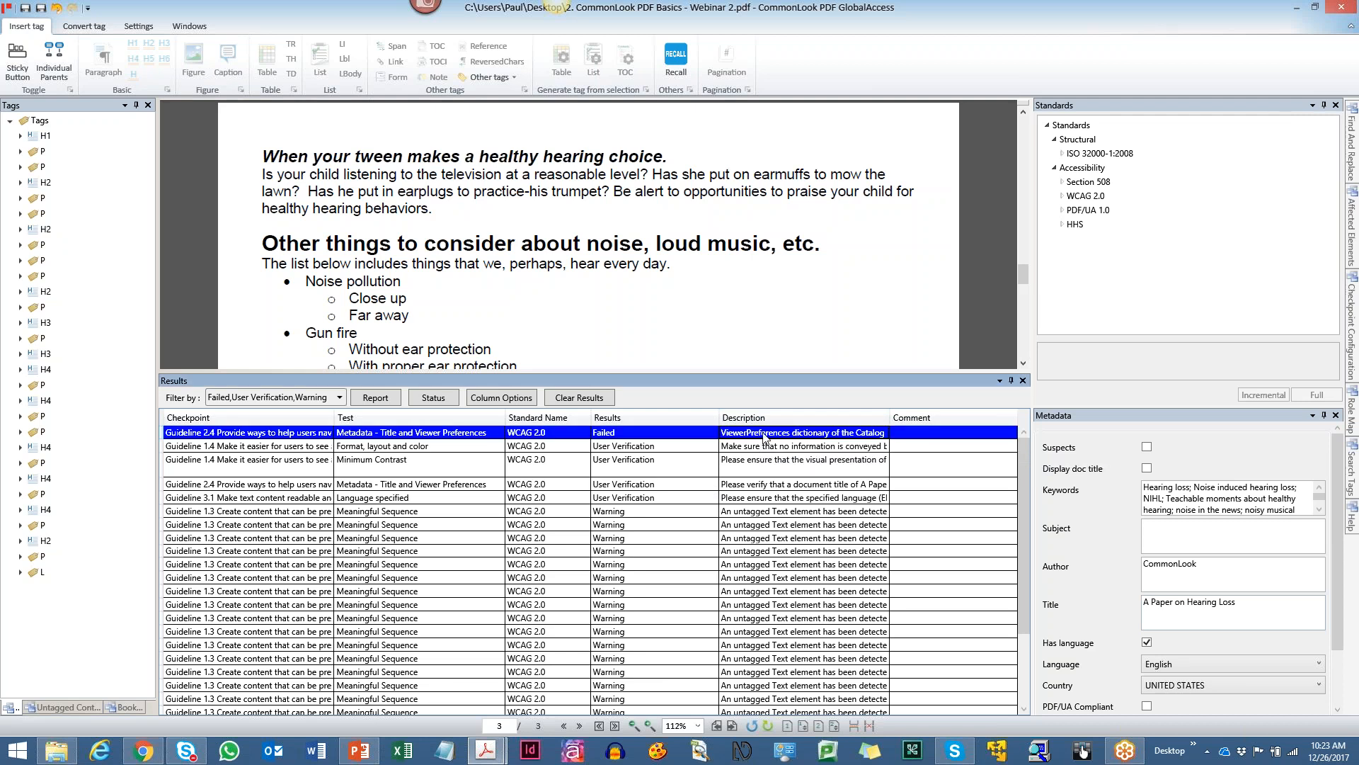
pyautogui.rightClick(765, 435)
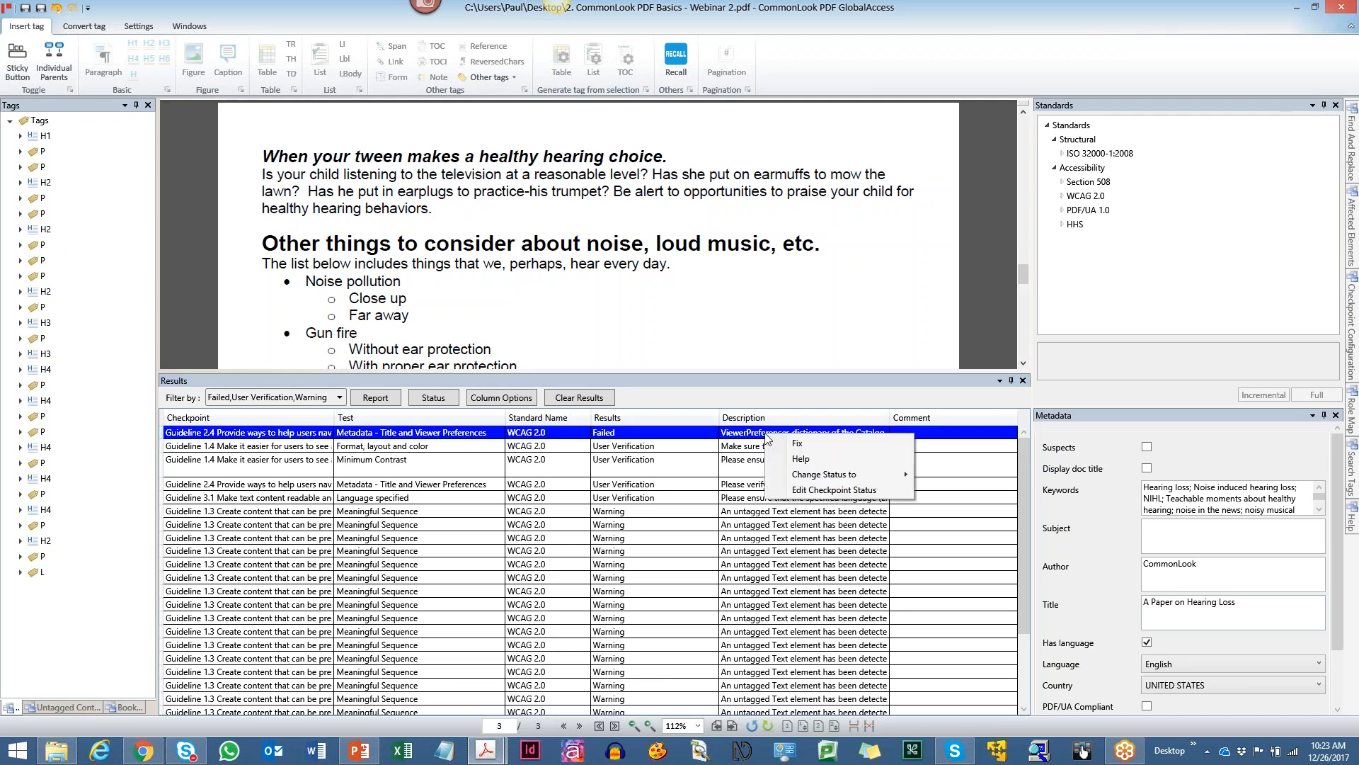
pyautogui.click(804, 443)
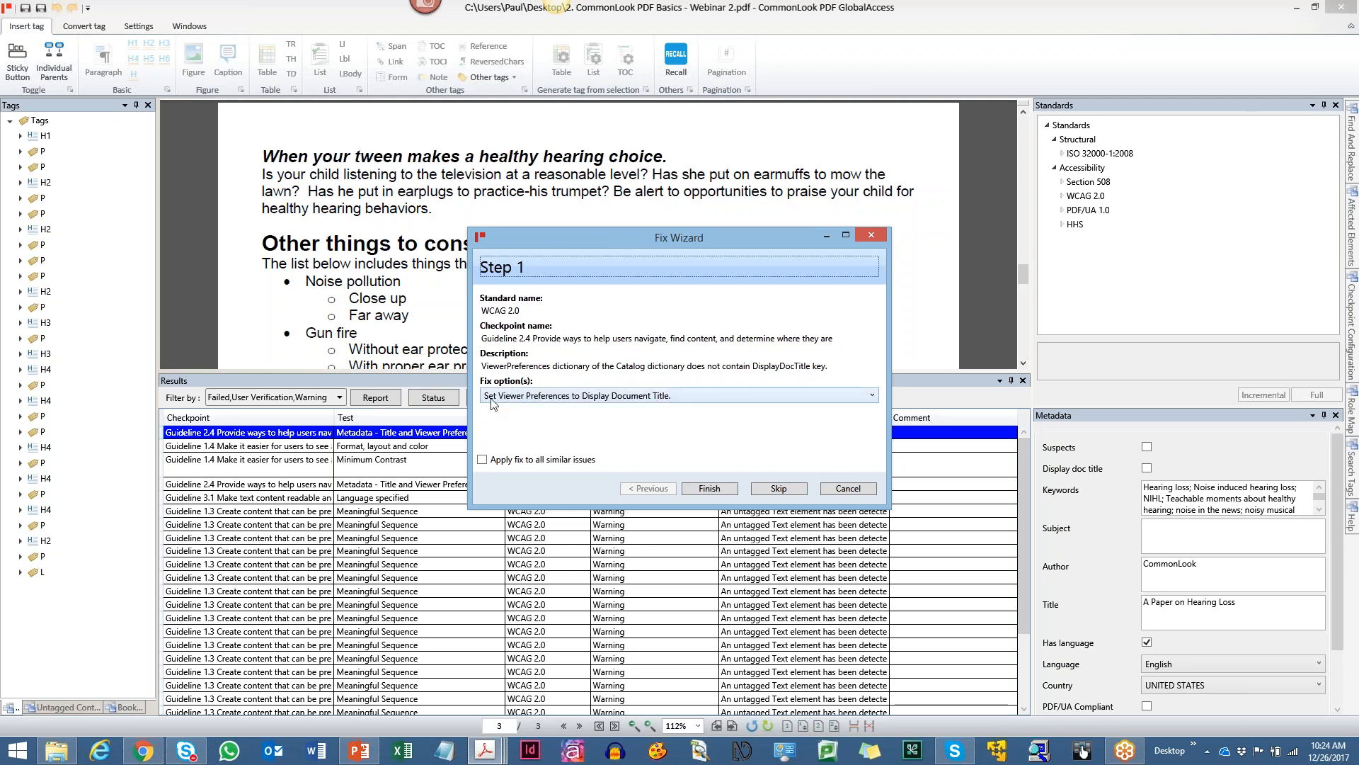
pyautogui.click(690, 401)
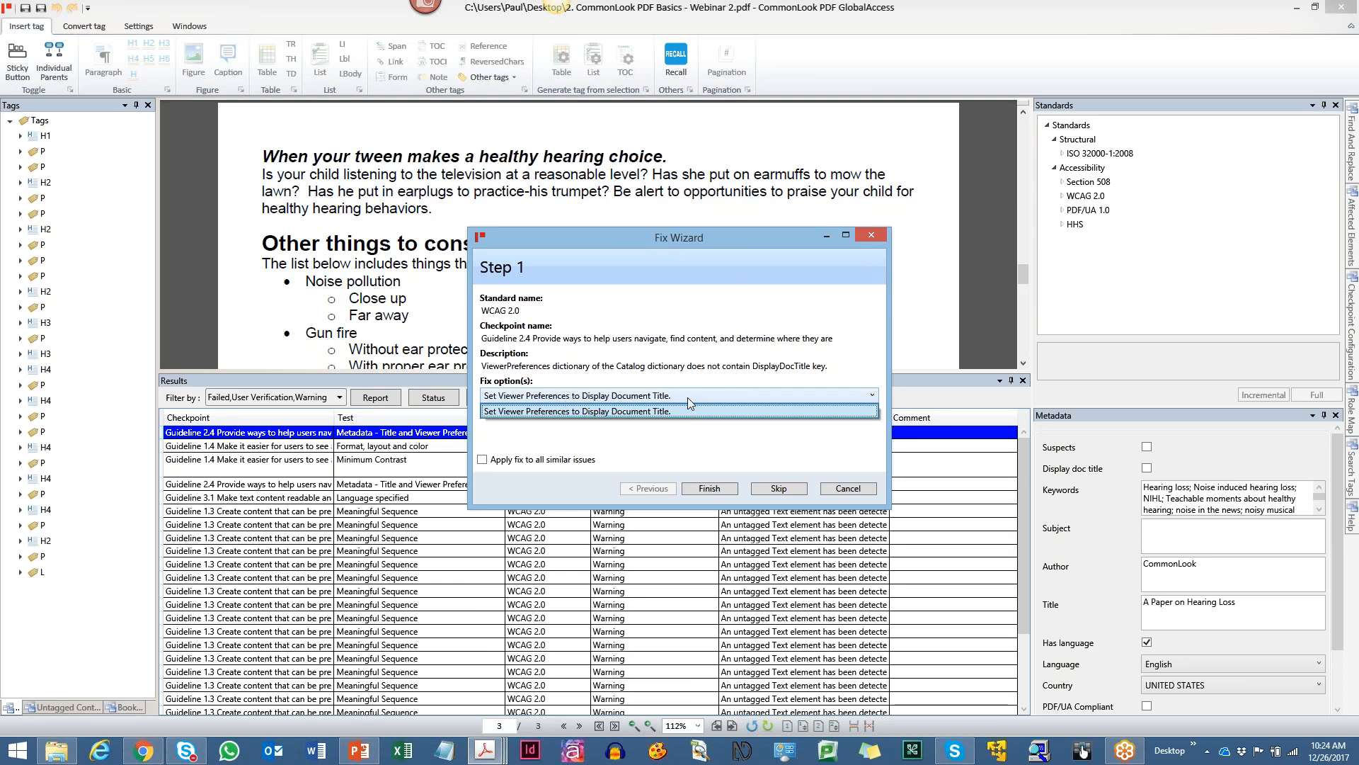
pyautogui.click(688, 401)
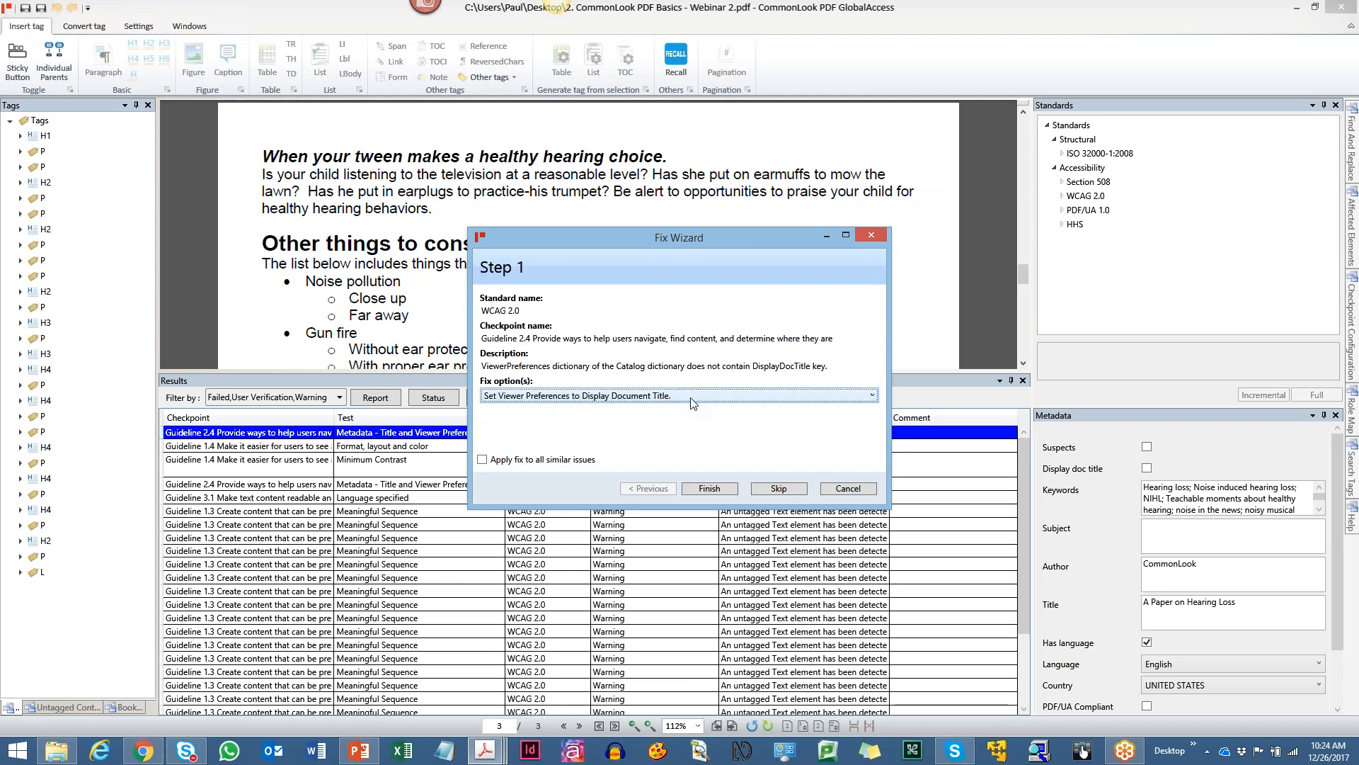
pyautogui.click(692, 400)
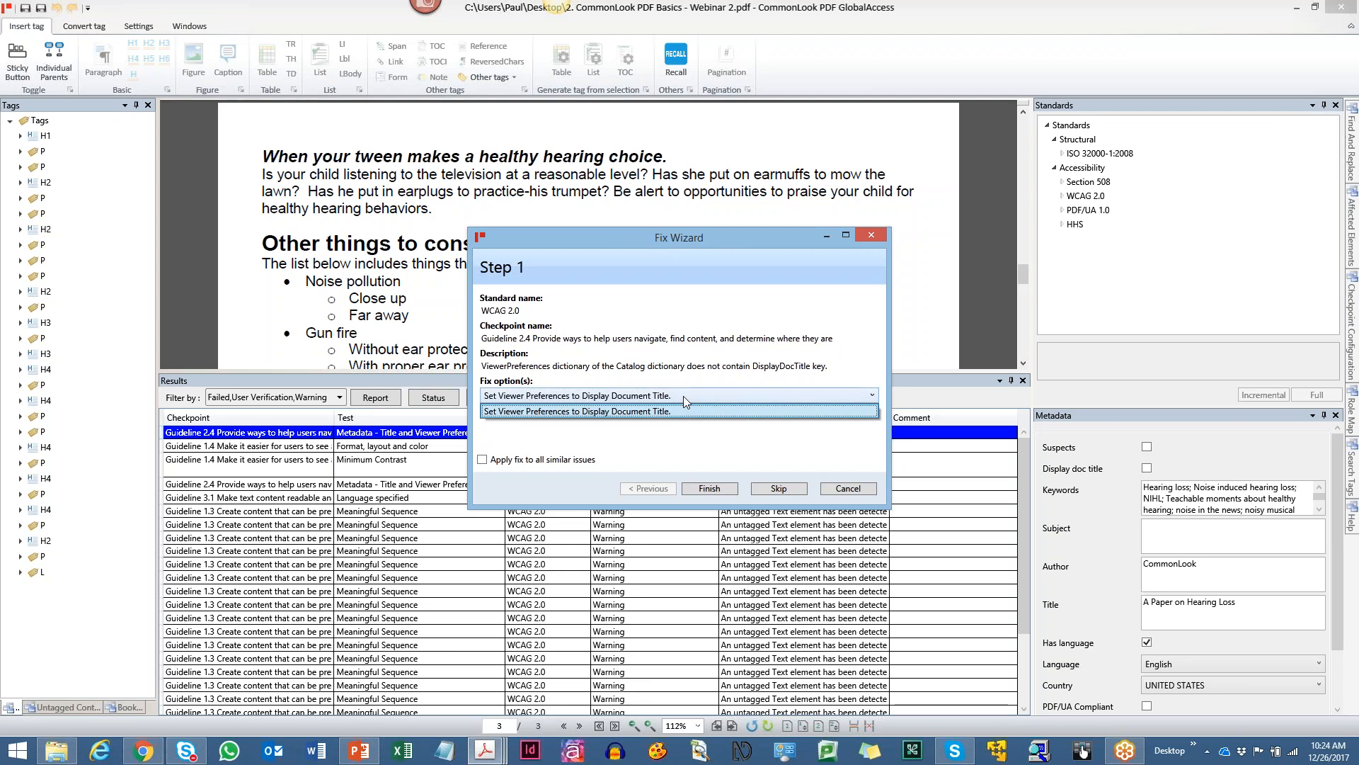
pyautogui.click(682, 394)
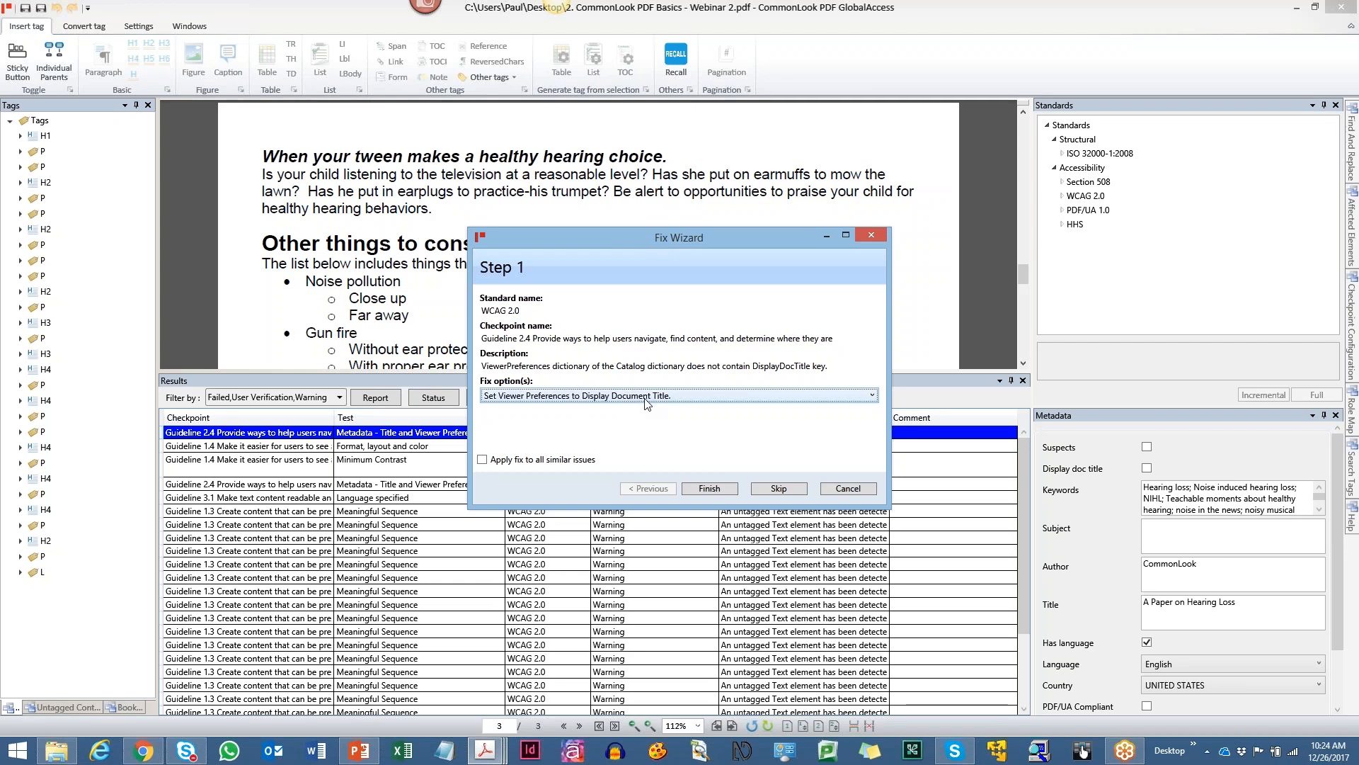
pyautogui.click(709, 488)
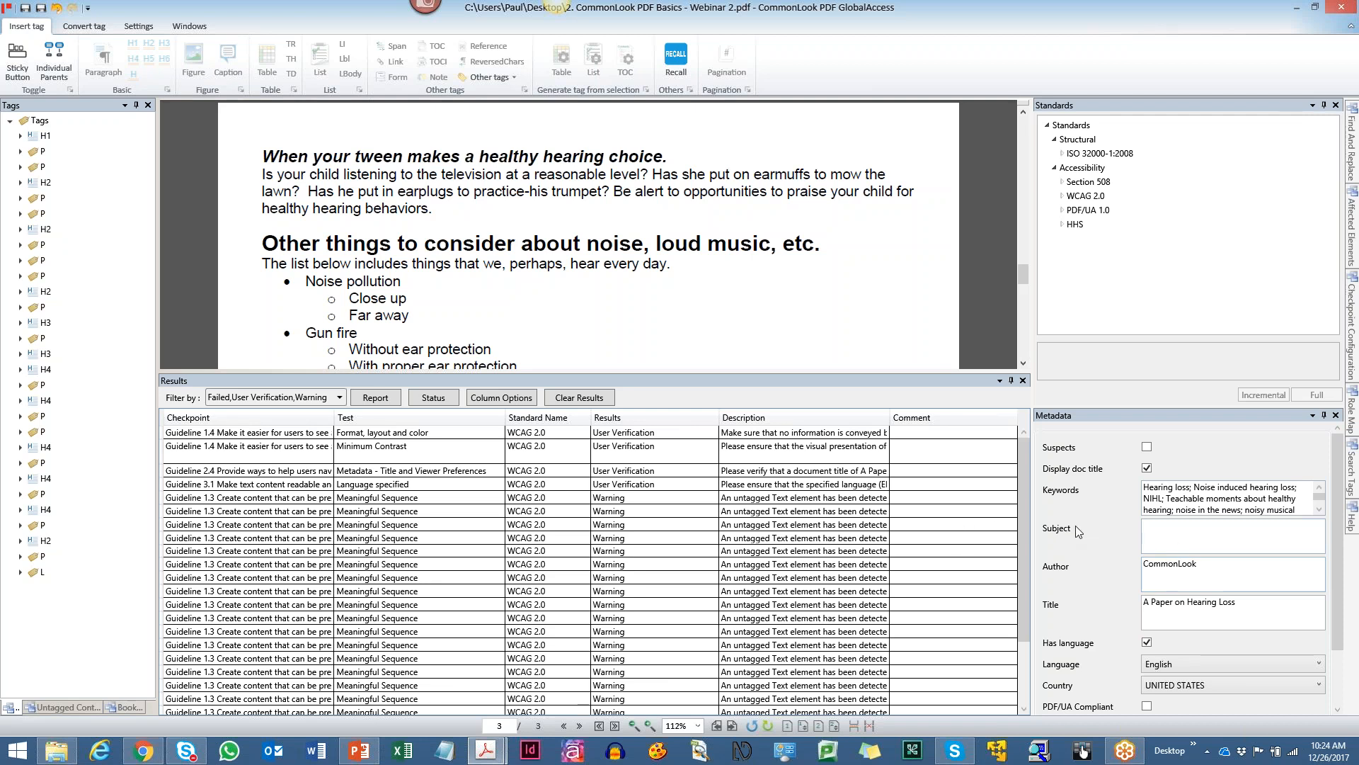
pyautogui.scroll(-2, 1077, 526)
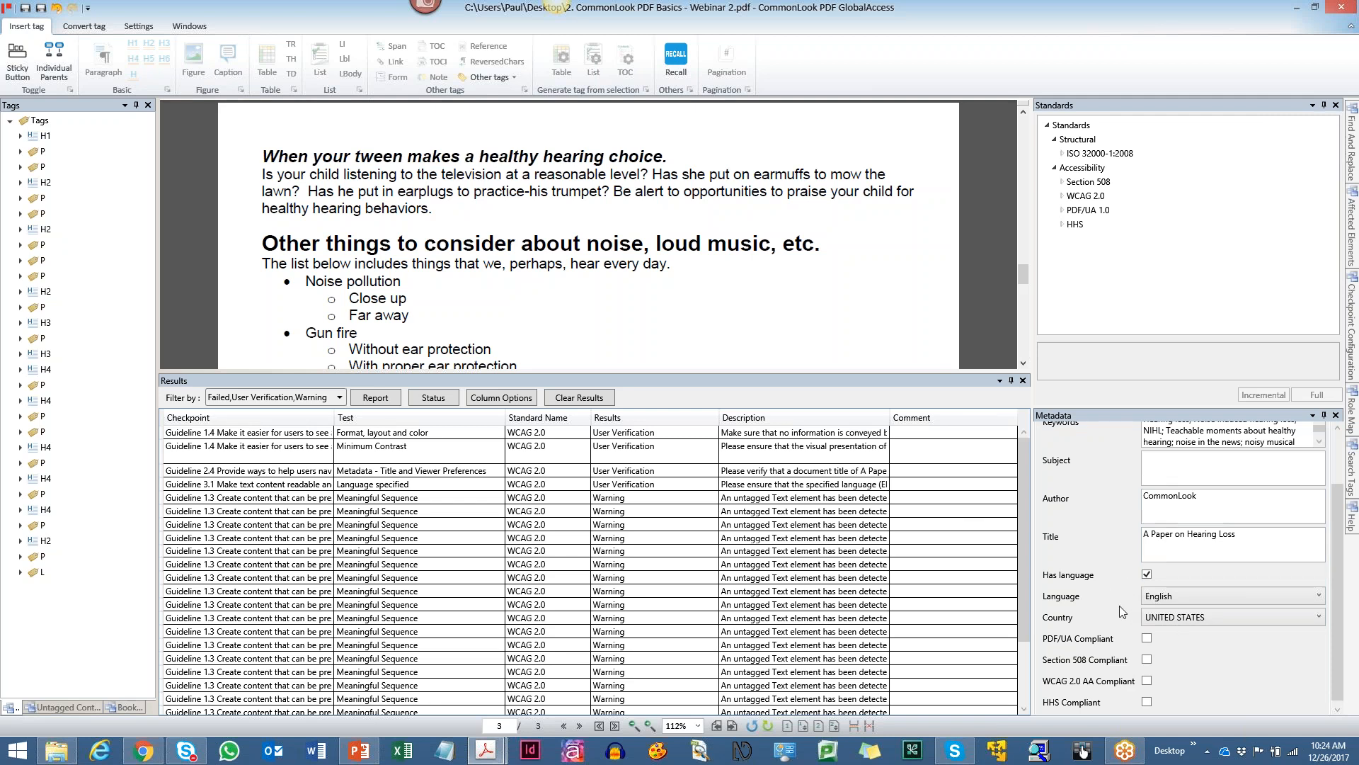
# Set the checkpoint status of the "Format, layout and color" result to Passed.
pyautogui.click(764, 434)
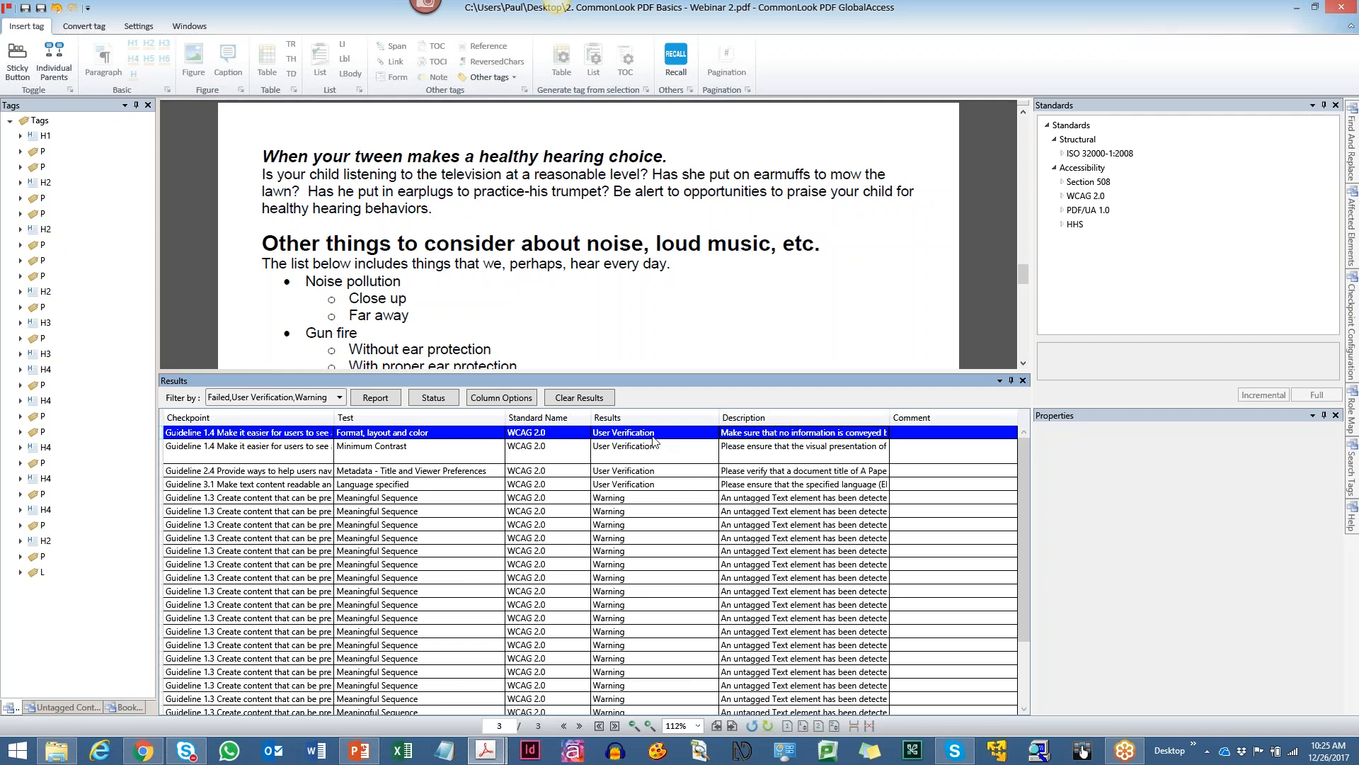
pyautogui.rightClick(752, 436)
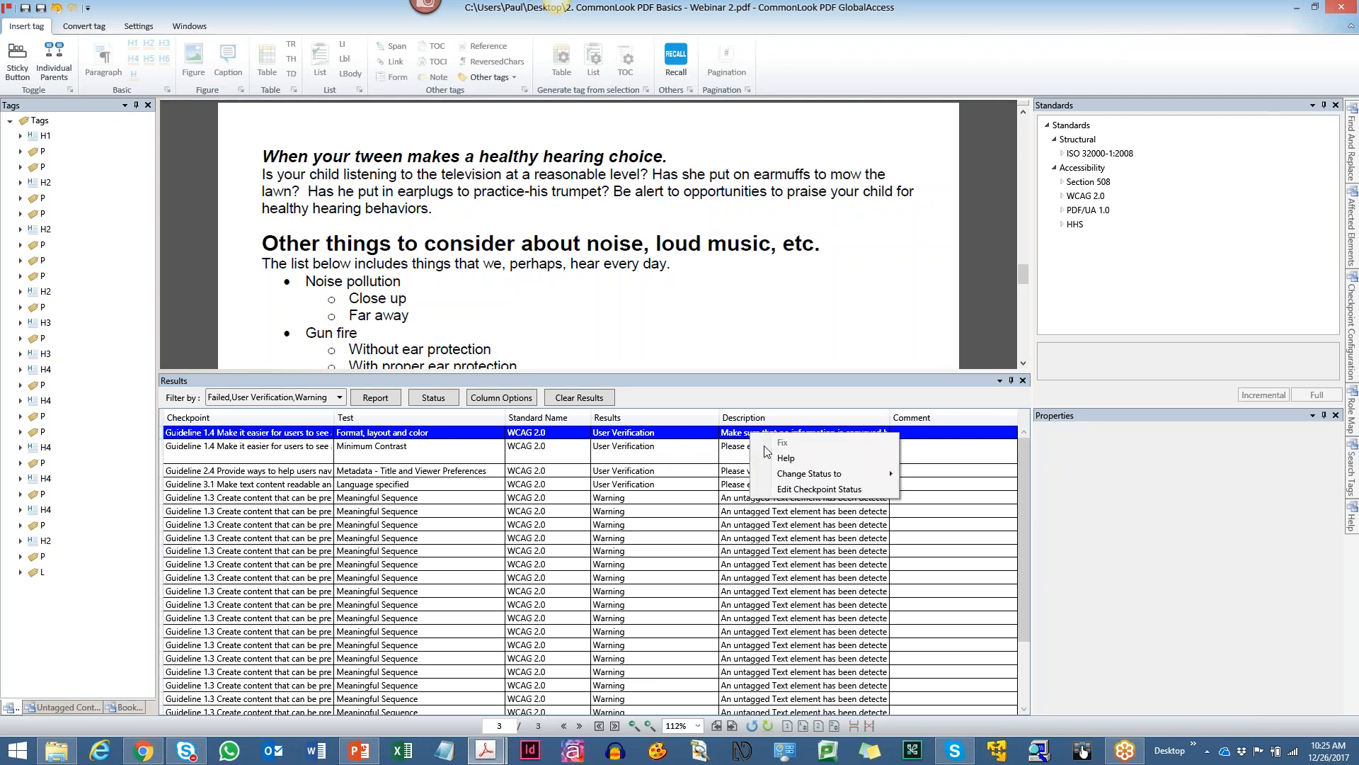
pyautogui.click(822, 488)
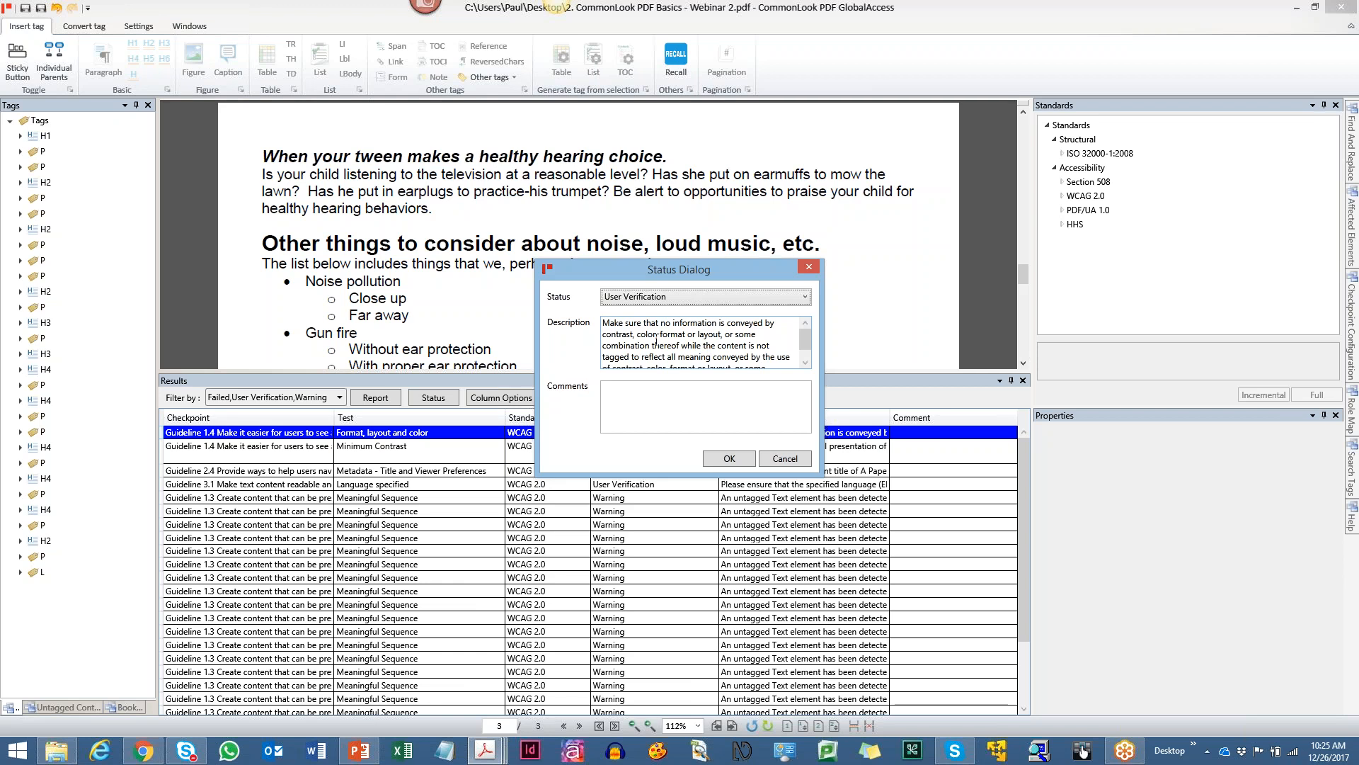
pyautogui.click(649, 300)
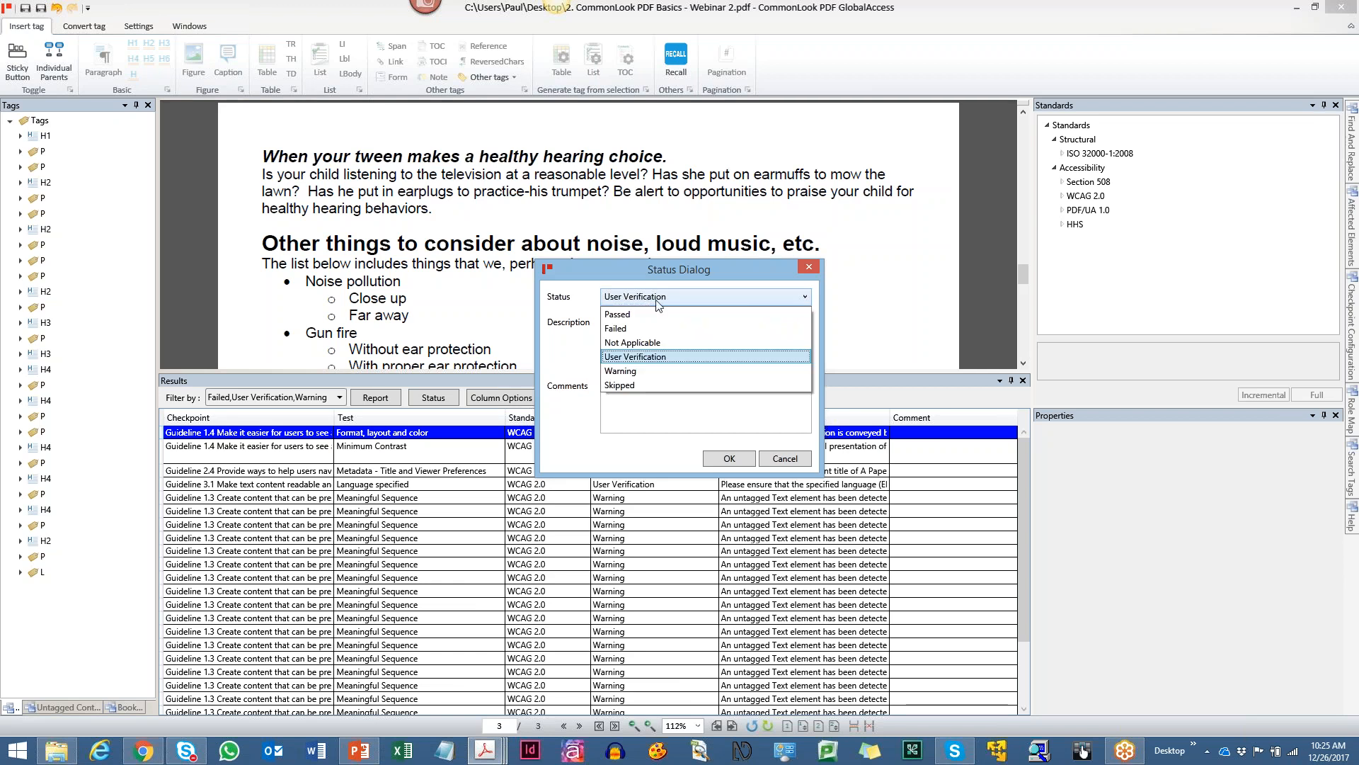
pyautogui.click(620, 314)
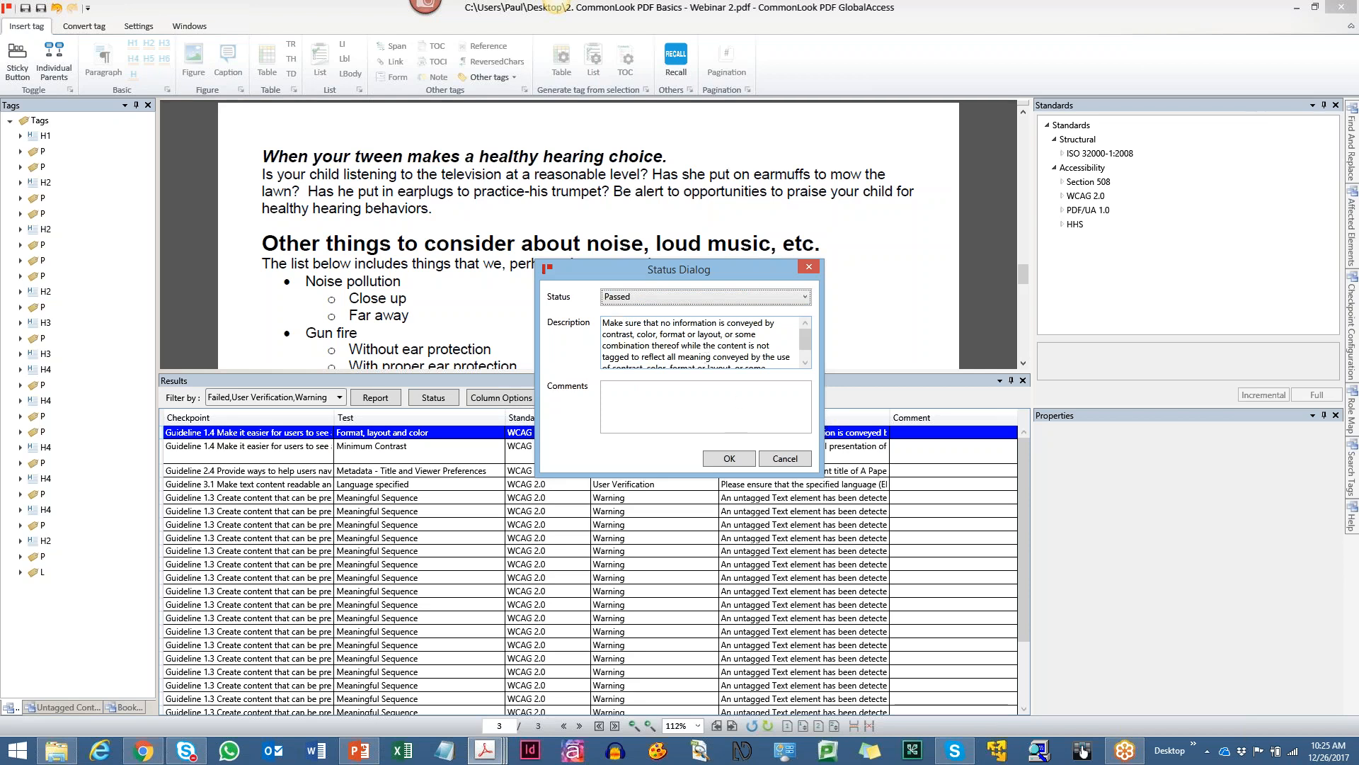
pyautogui.click(729, 459)
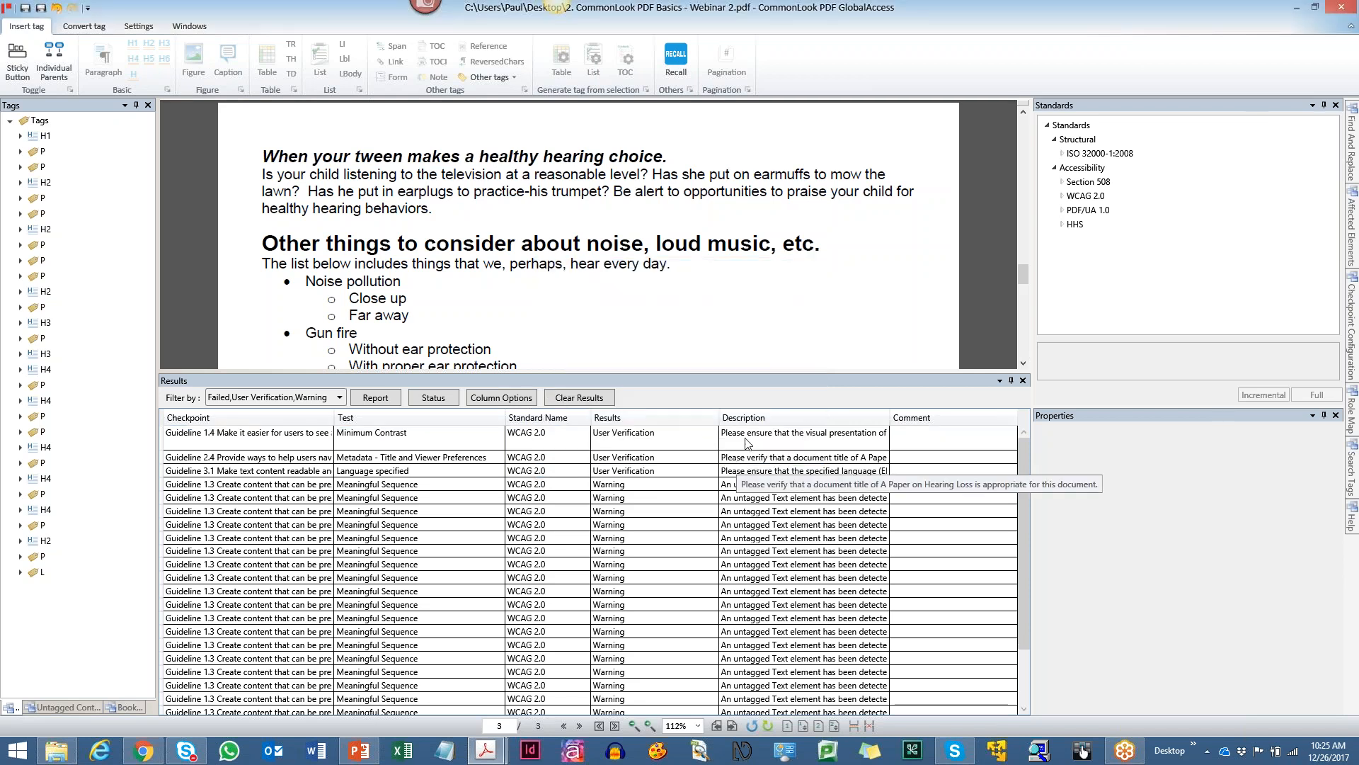
# Read the description of the "Minimum Contrast" result and set its checkpoint status to Passed.
pyautogui.rightClick(751, 442)
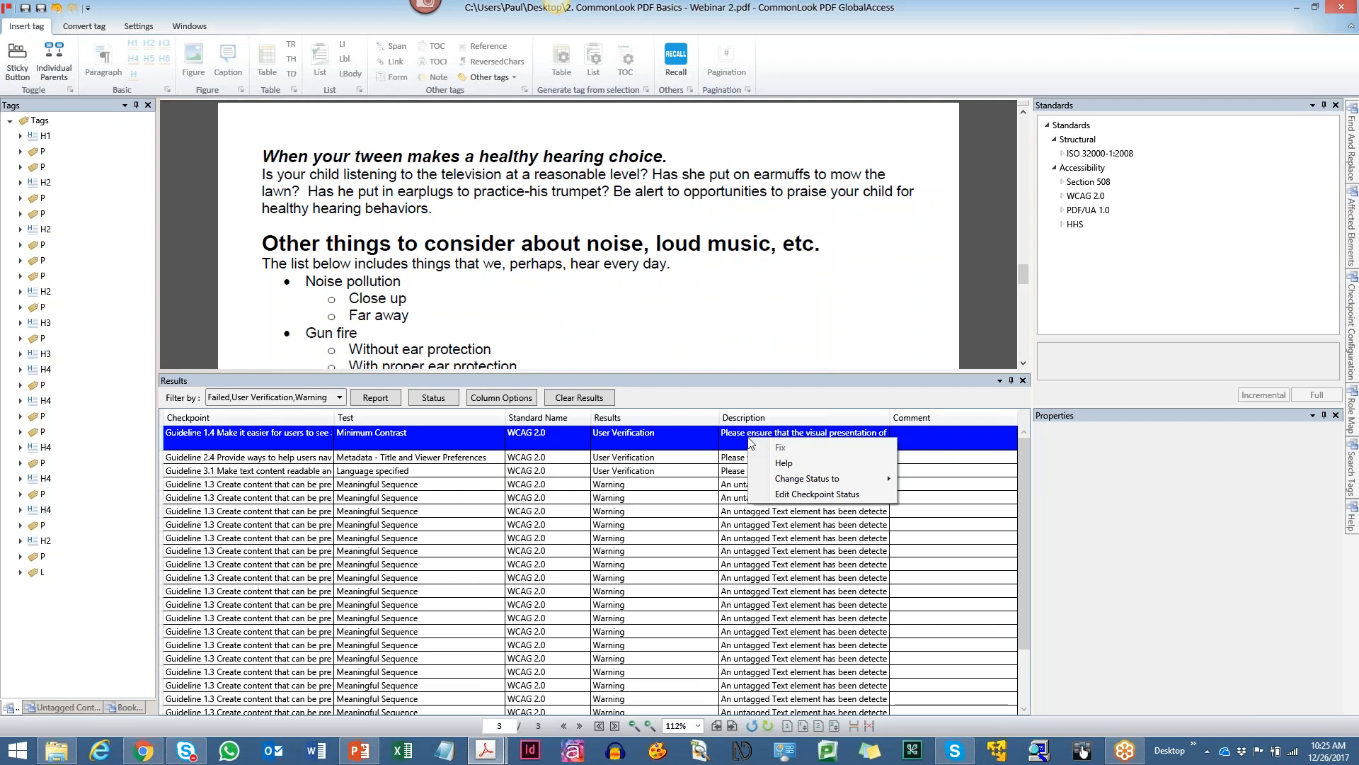
pyautogui.click(797, 496)
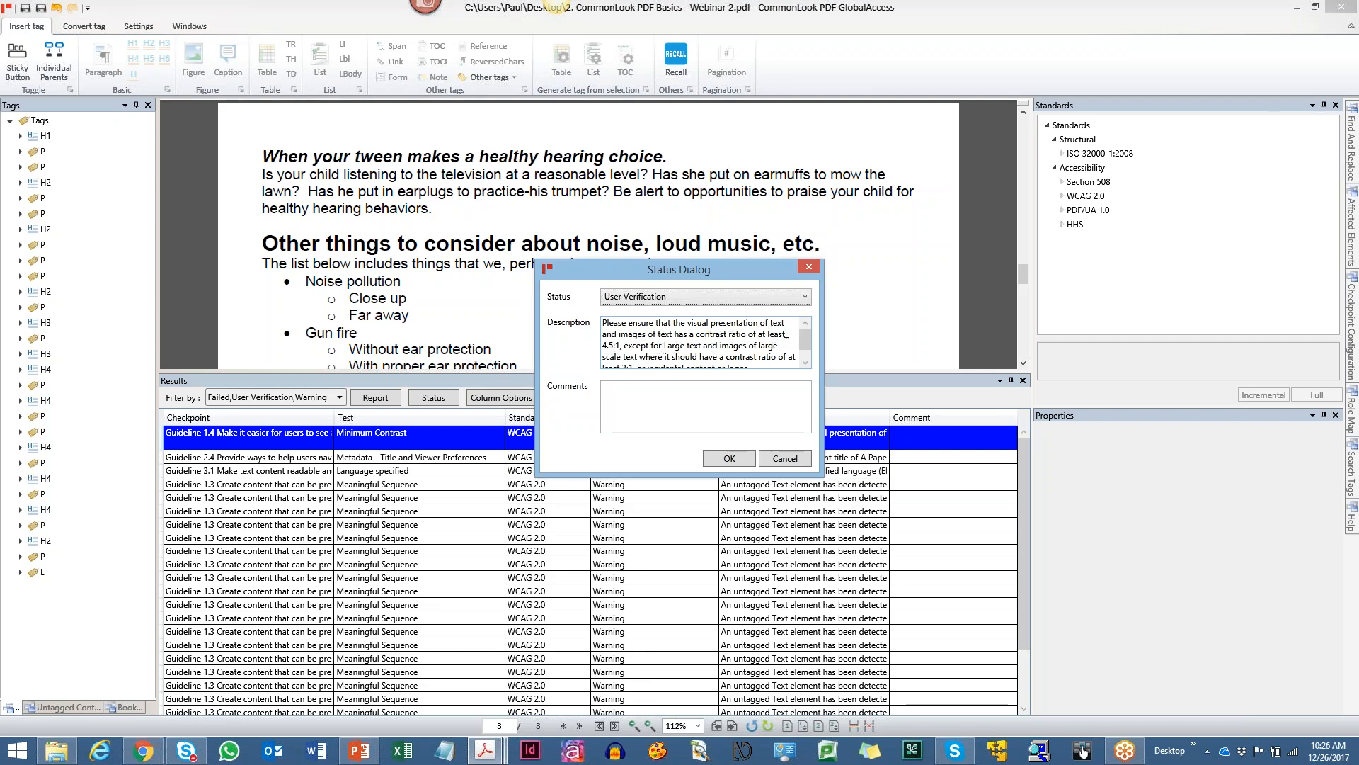
pyautogui.moveTo(806, 347); pyautogui.dragTo(805, 334)
pyautogui.click(657, 298)
pyautogui.click(643, 311)
pyautogui.click(729, 459)
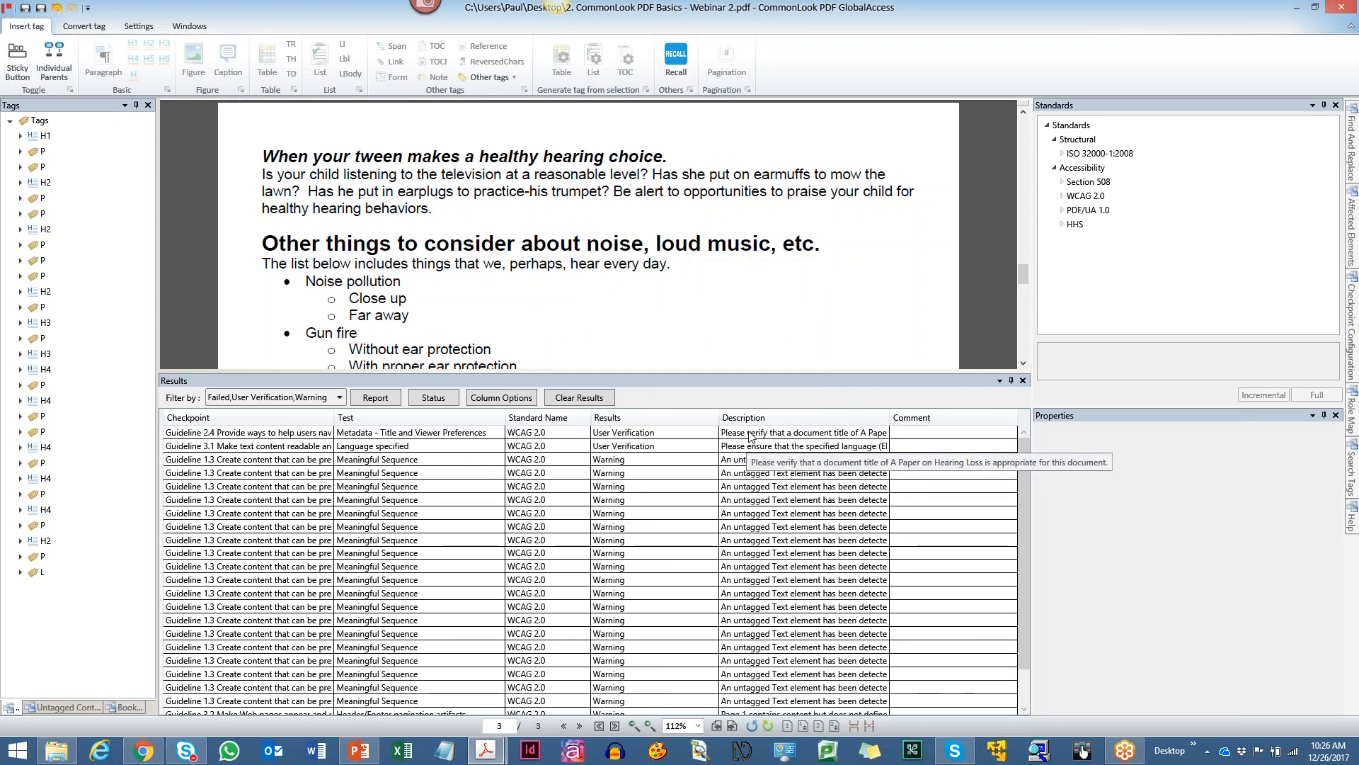
# Set the checkpoint status of the "Metadata - Title and Viewer Preferences" result to Passed.
pyautogui.click(751, 435)
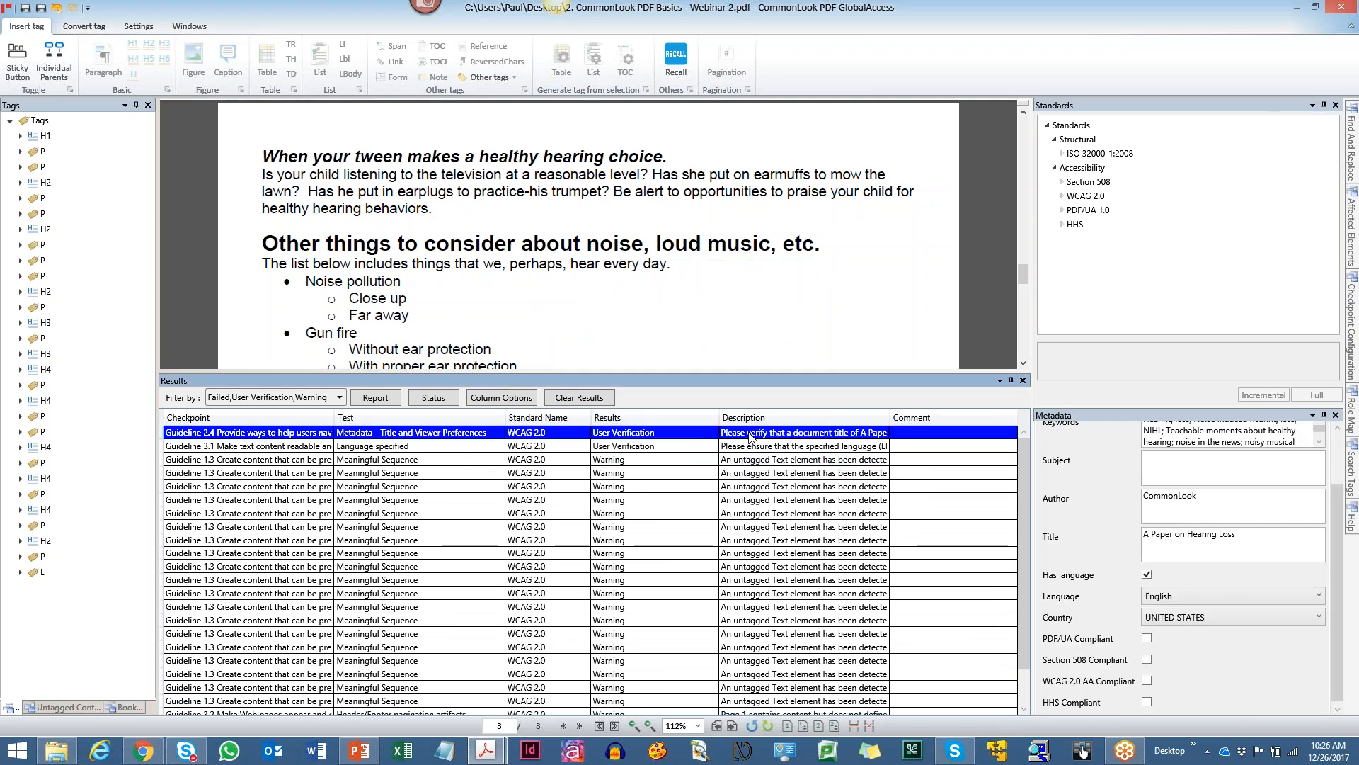
pyautogui.rightClick(751, 434)
pyautogui.click(786, 489)
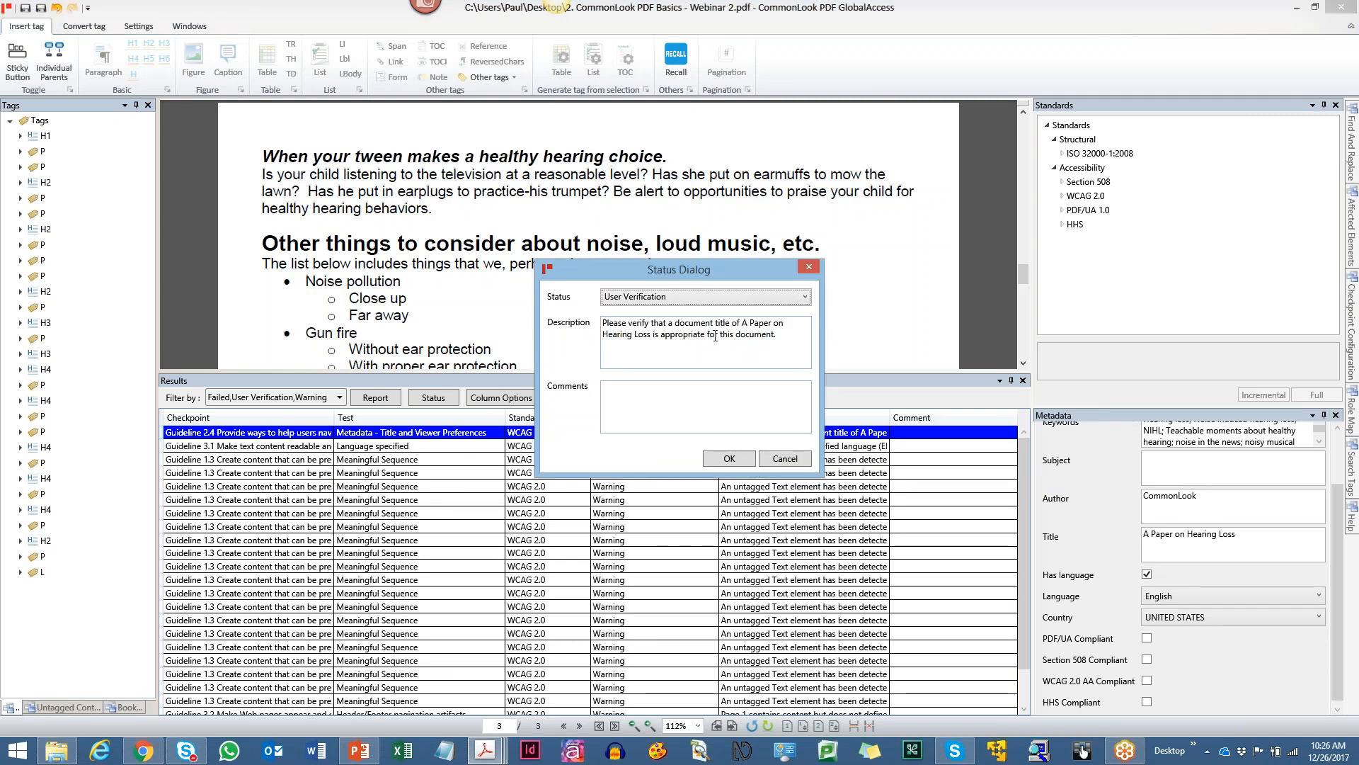
pyautogui.click(634, 301)
pyautogui.click(626, 315)
pyautogui.click(724, 461)
# Set the checkpoint status of the "Language specified" result to Passed.
pyautogui.click(742, 434)
pyautogui.rightClick(741, 434)
pyautogui.click(785, 493)
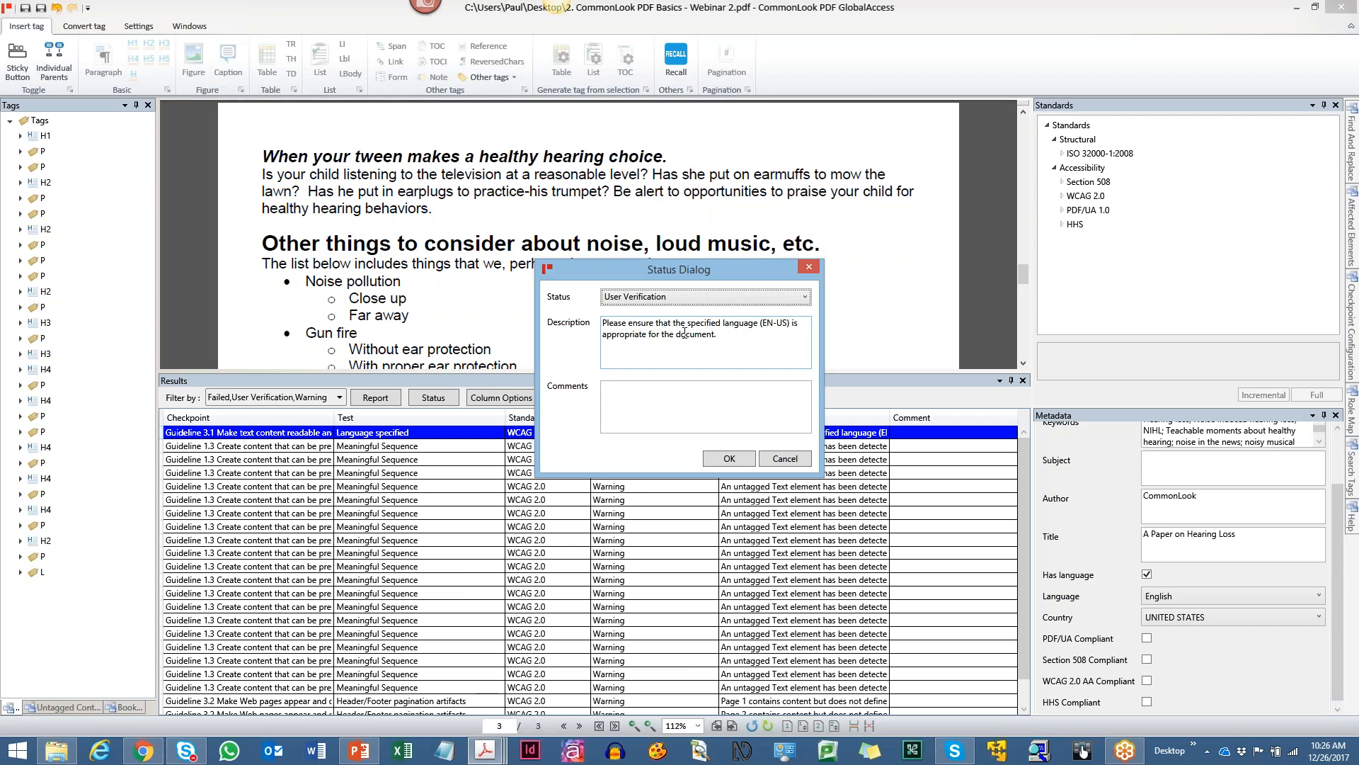
pyautogui.click(701, 296)
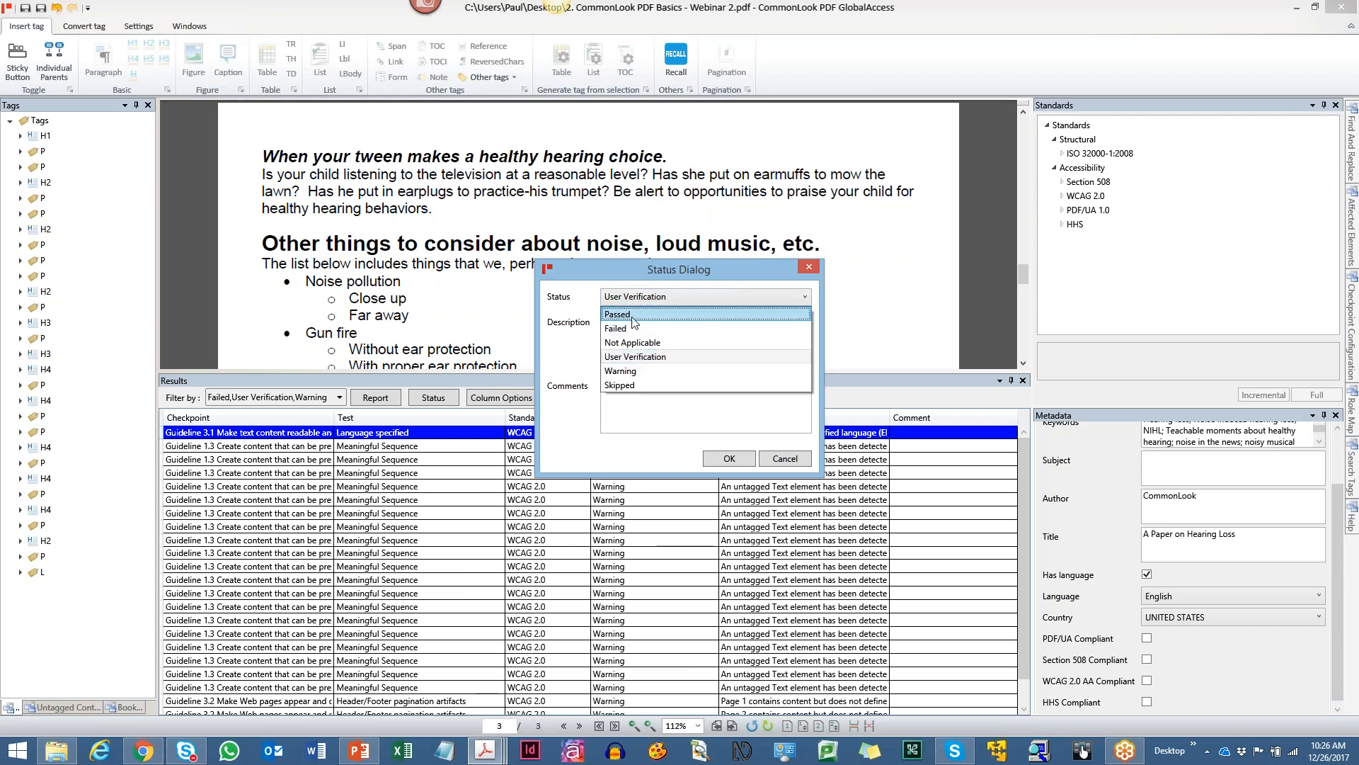
pyautogui.click(634, 315)
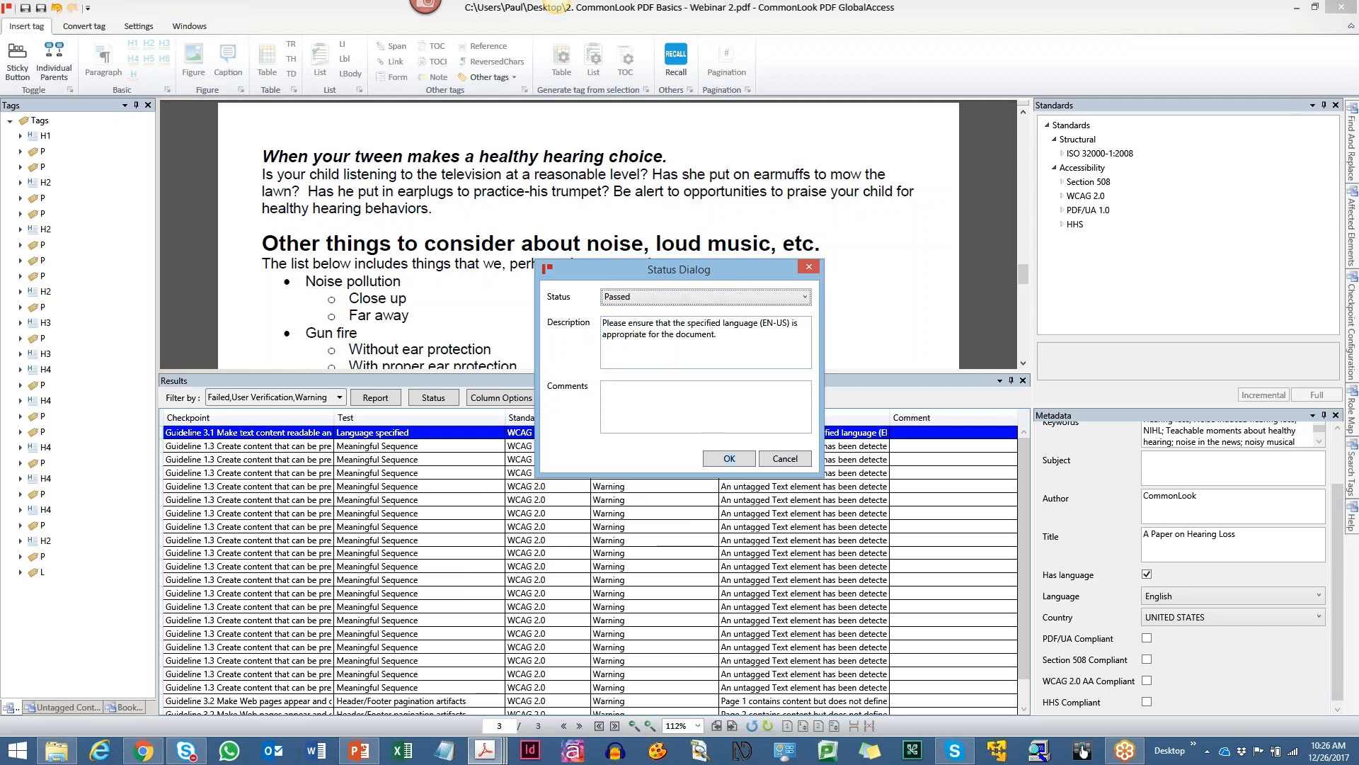
pyautogui.click(729, 458)
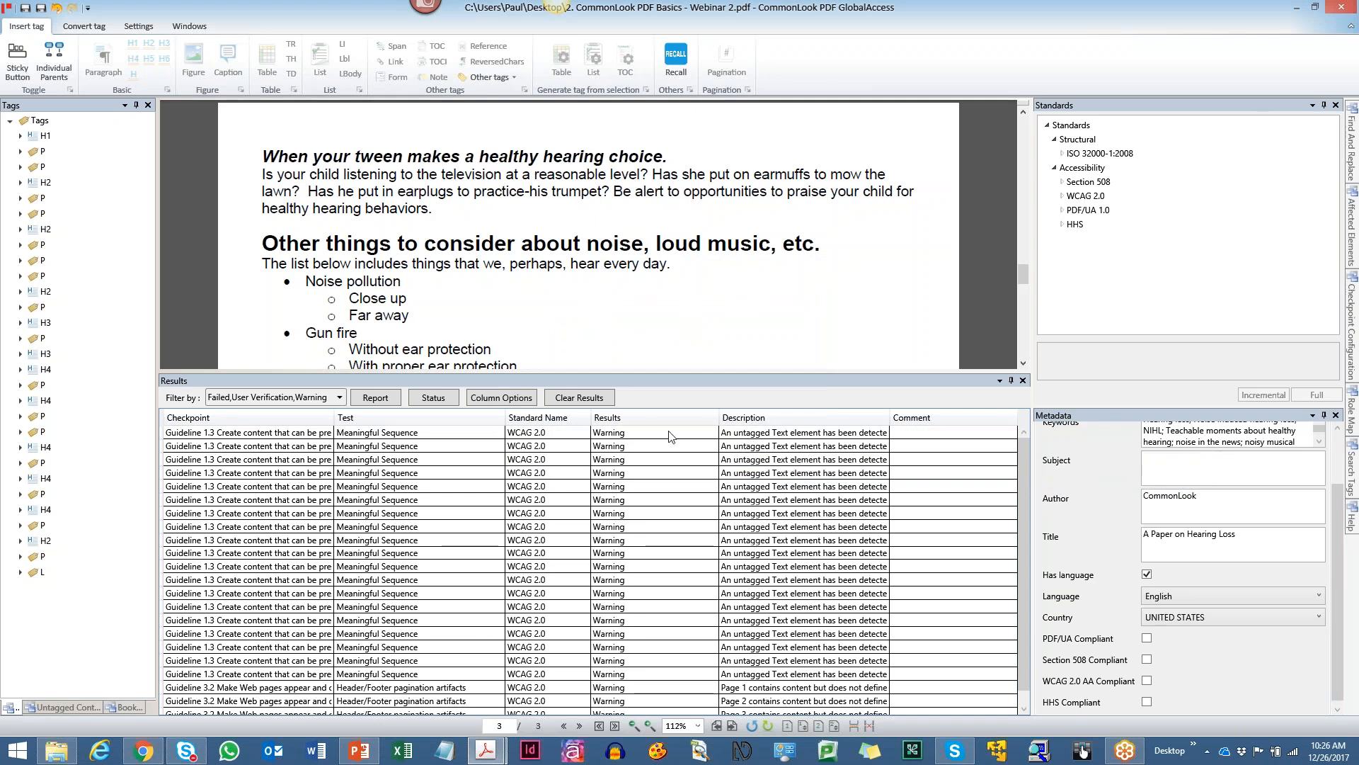
# Go through the "Meaningful Sequence" warnings one by one and examine which page content each untagged text element refers to.
pyautogui.click(761, 437)
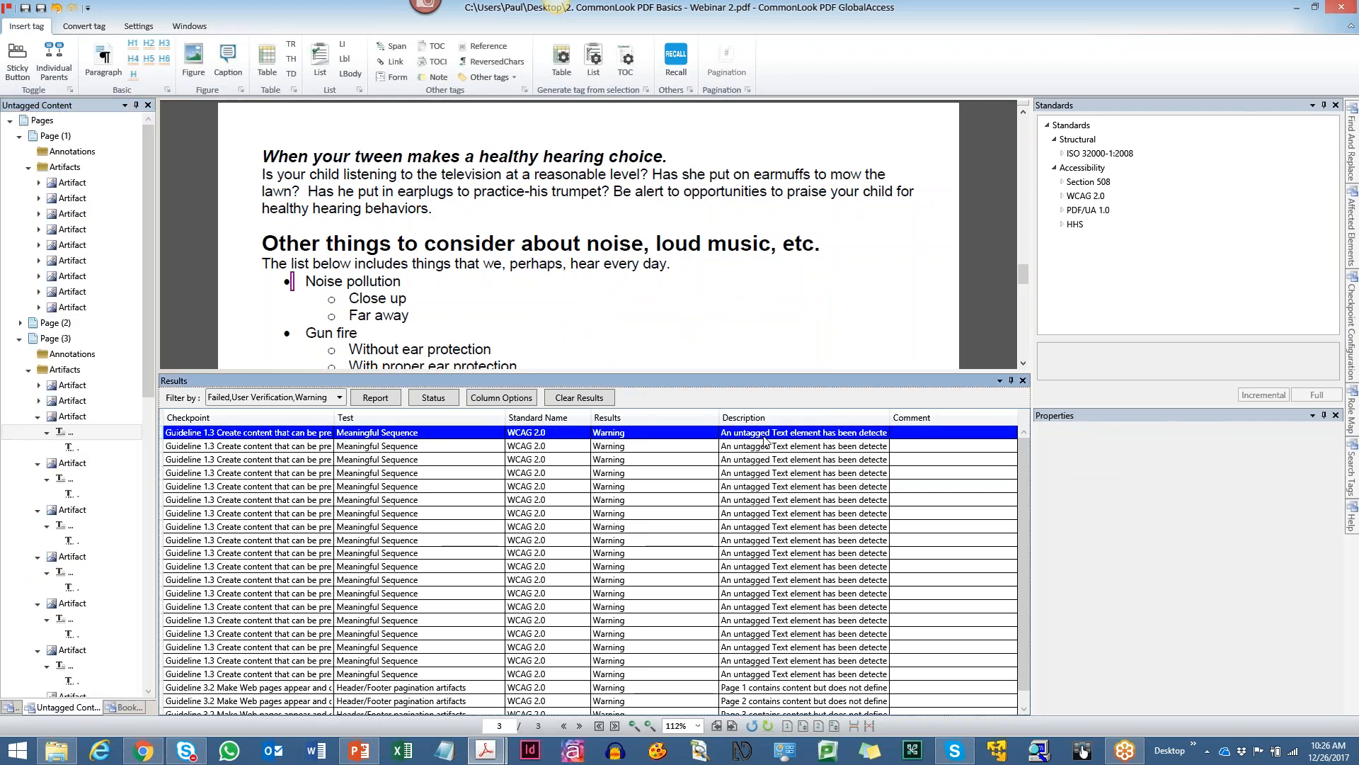
pyautogui.click(767, 446)
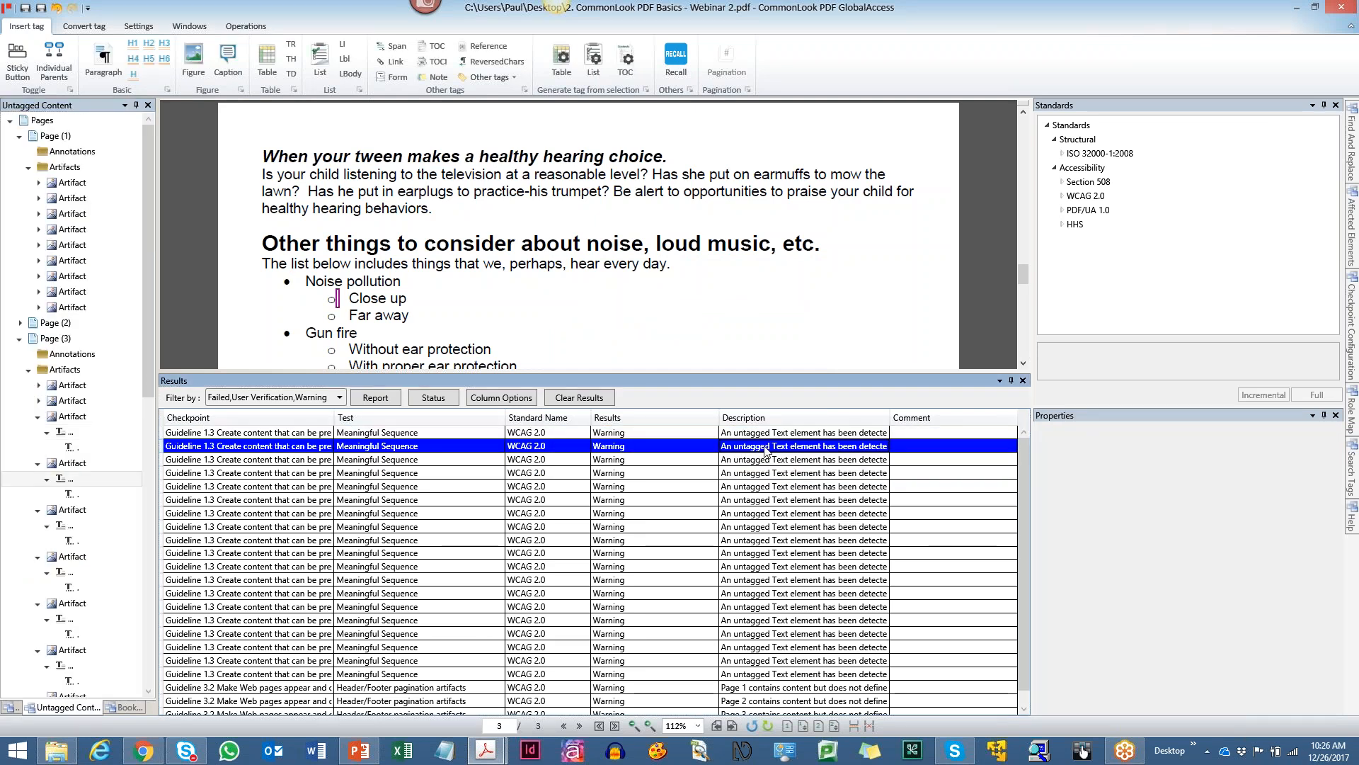
pyautogui.press('Down')
pyautogui.press('Down')
pyautogui.press('Down')
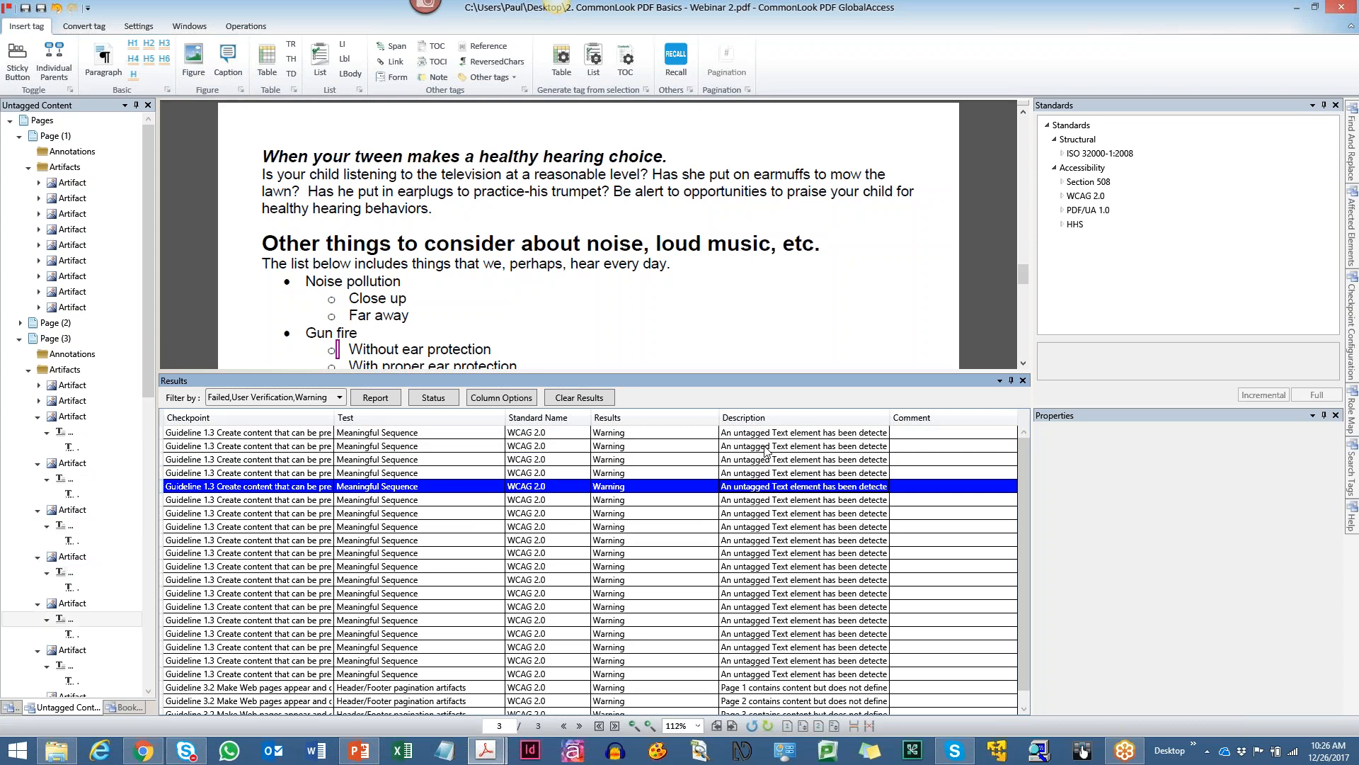
pyautogui.press('Down')
pyautogui.press('Down')
pyautogui.press('Down')
pyautogui.press('Down')
pyautogui.press('Down')
pyautogui.press('Down')
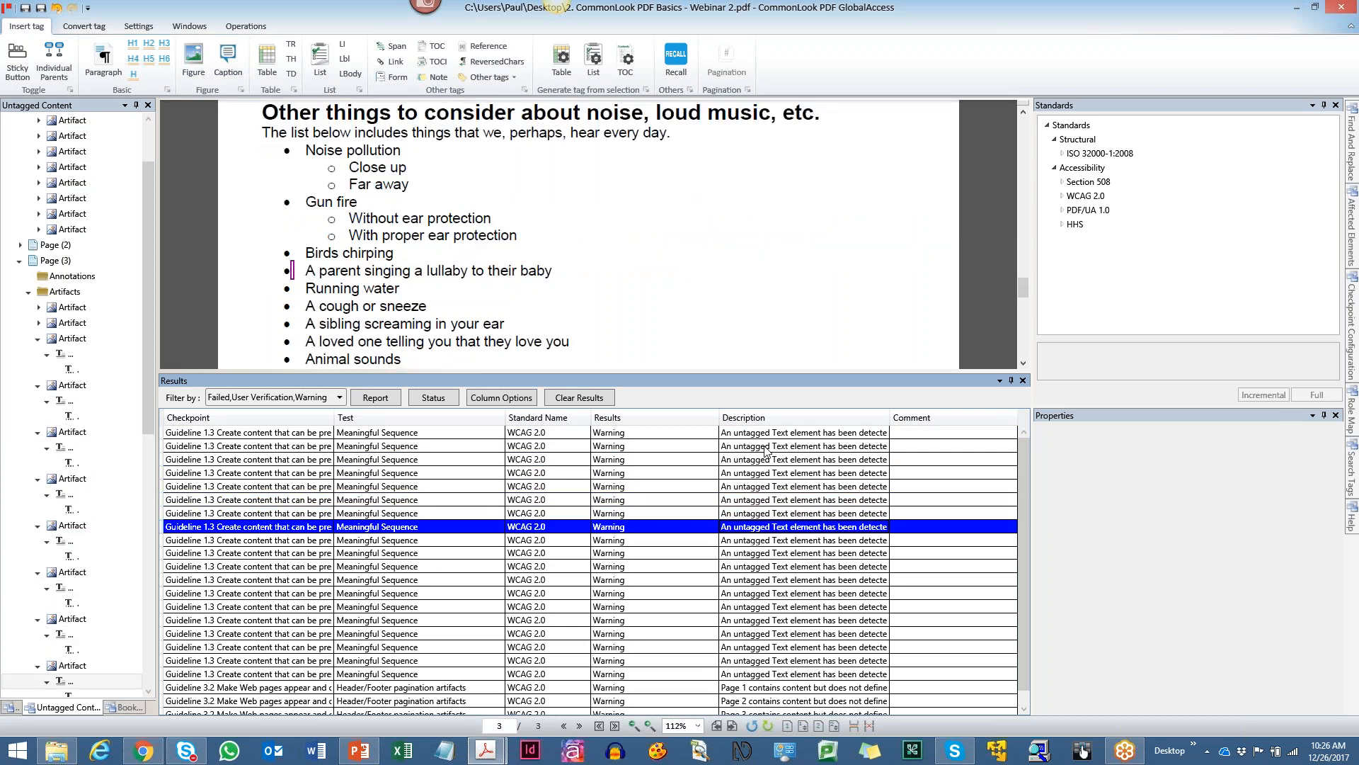
pyautogui.press('Down')
pyautogui.press('Down')
pyautogui.press('Down')
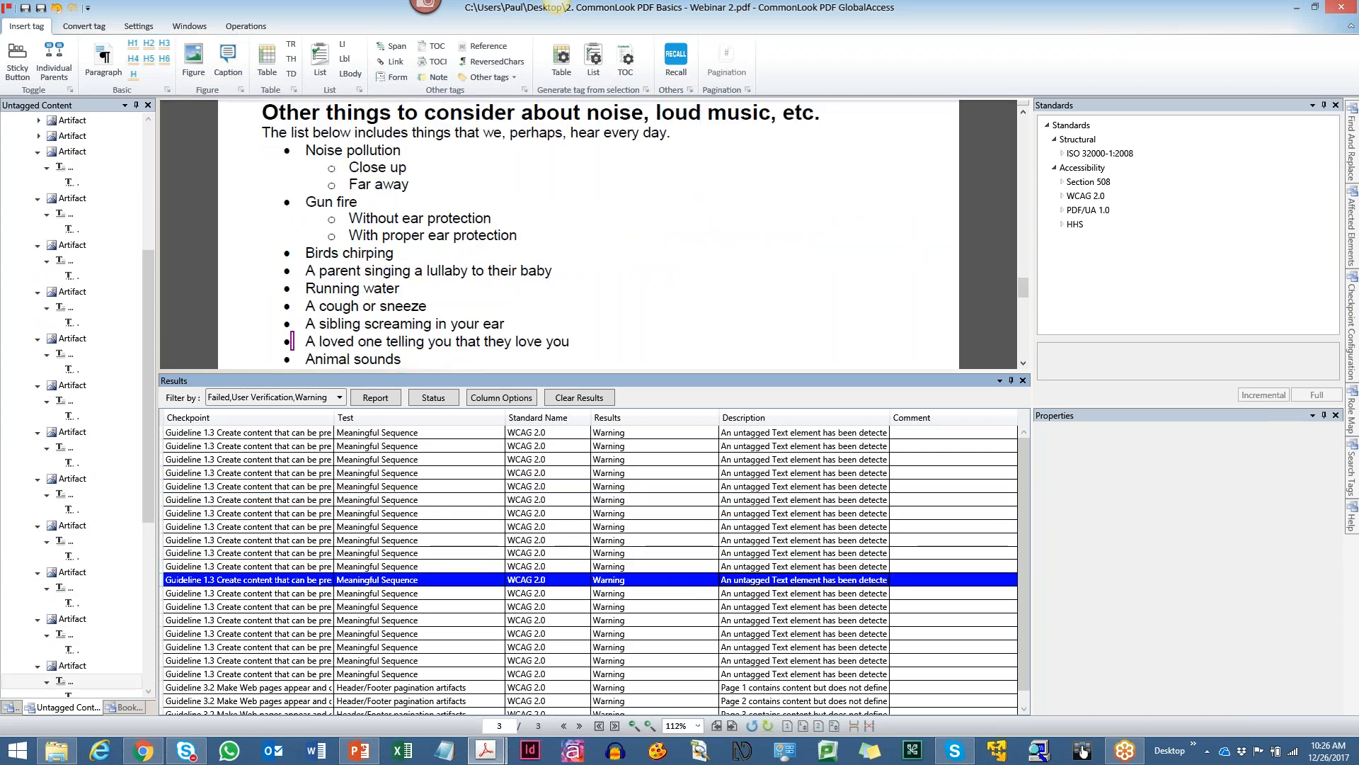
pyautogui.press('Down')
pyautogui.press('Down')
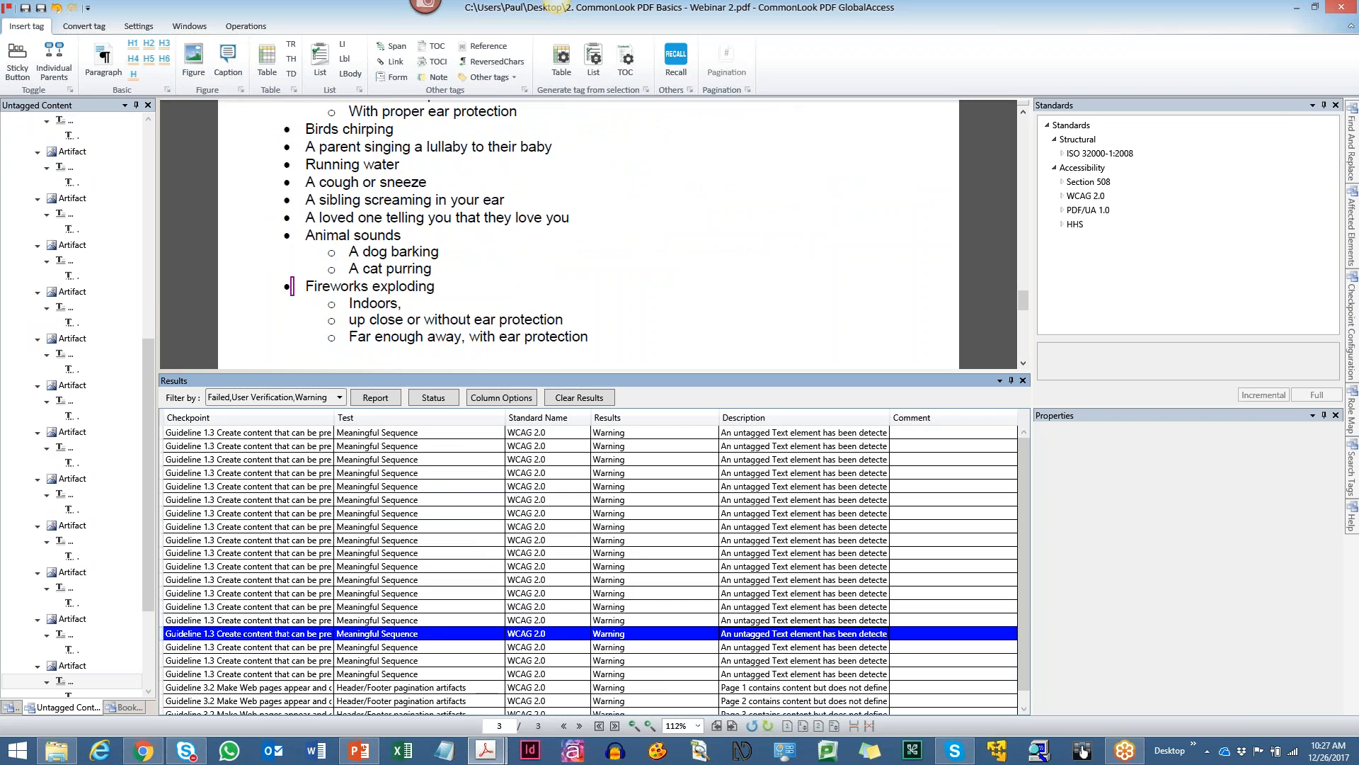
pyautogui.press('Down')
pyautogui.press('Down')
pyautogui.press('Down')
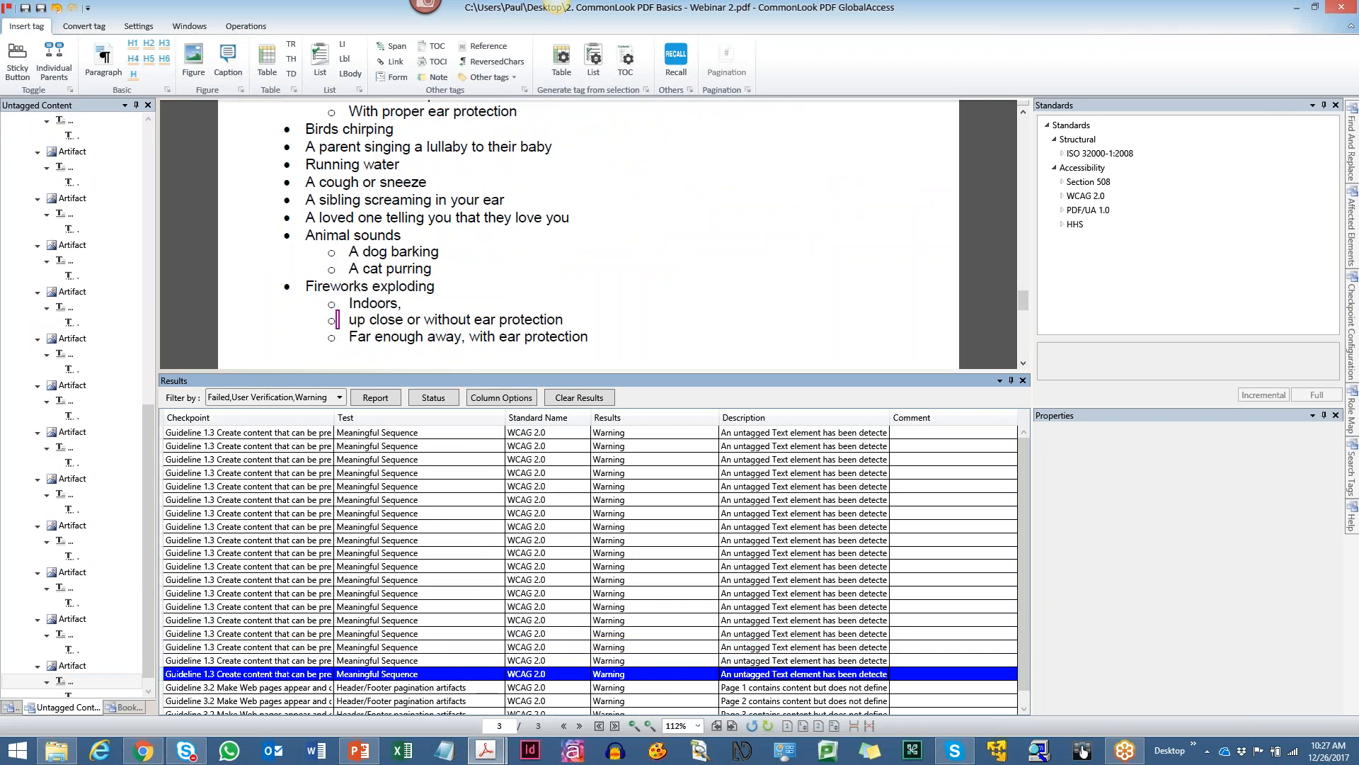
pyautogui.press('Up')
pyautogui.press('Up')
pyautogui.press('Up')
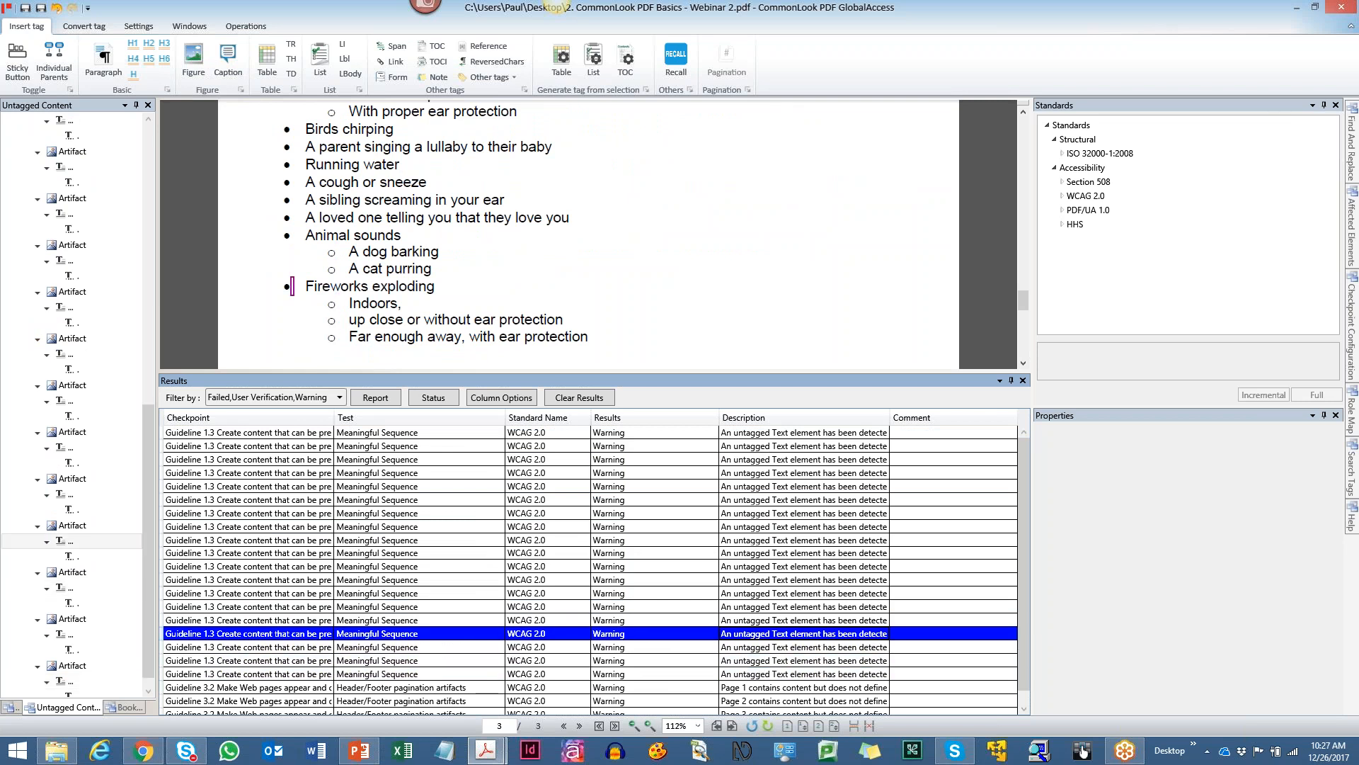
# Read the full description of the first "Meaningful Sequence" warning in its checkpoint status dialog, leaving the dialog without changes.
pyautogui.click(805, 434)
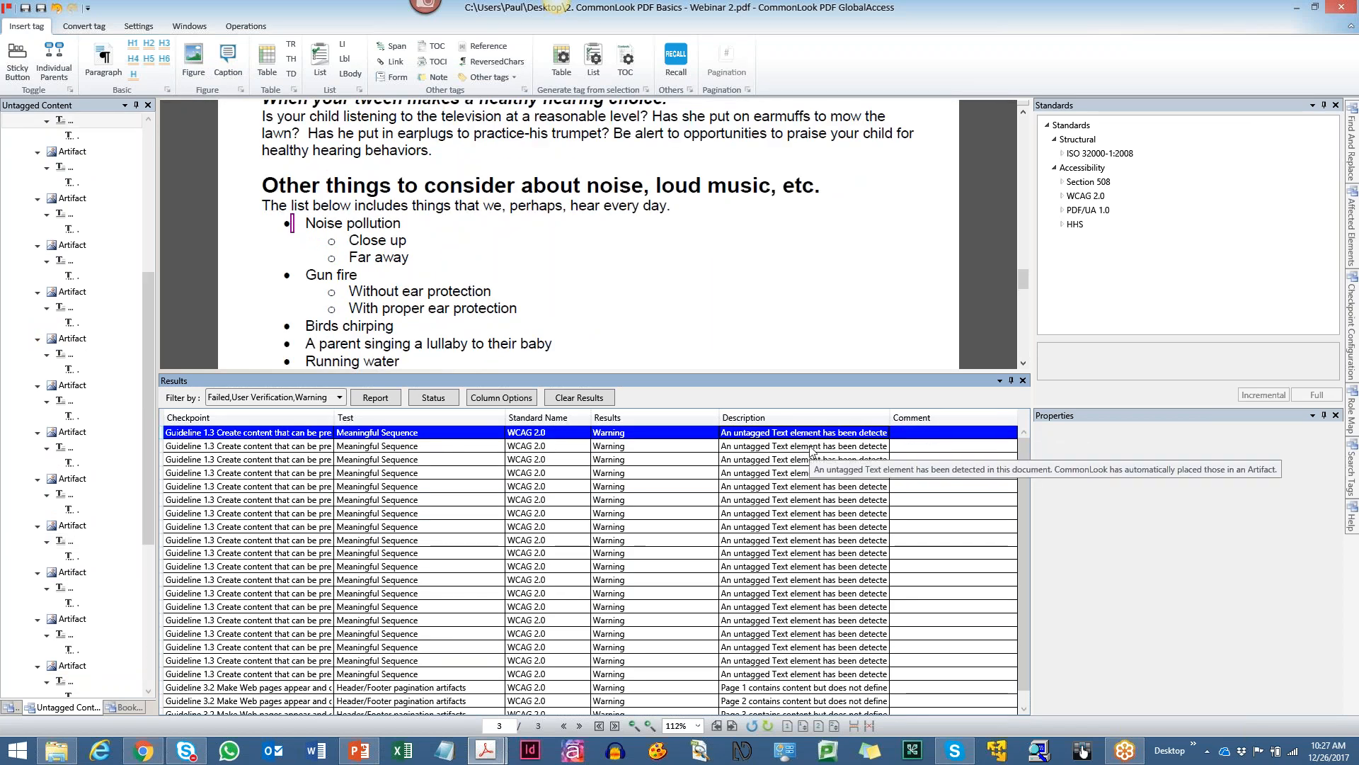
pyautogui.rightClick(810, 432)
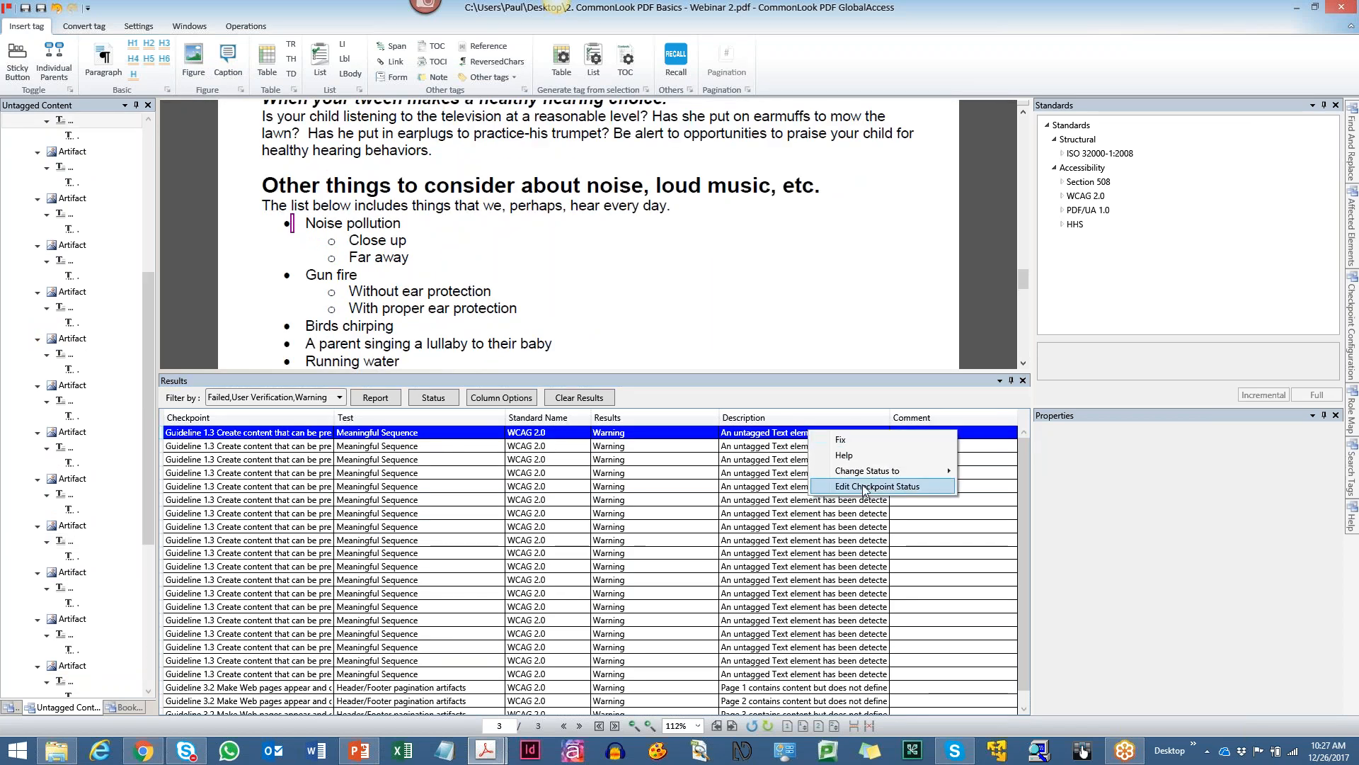
pyautogui.click(865, 487)
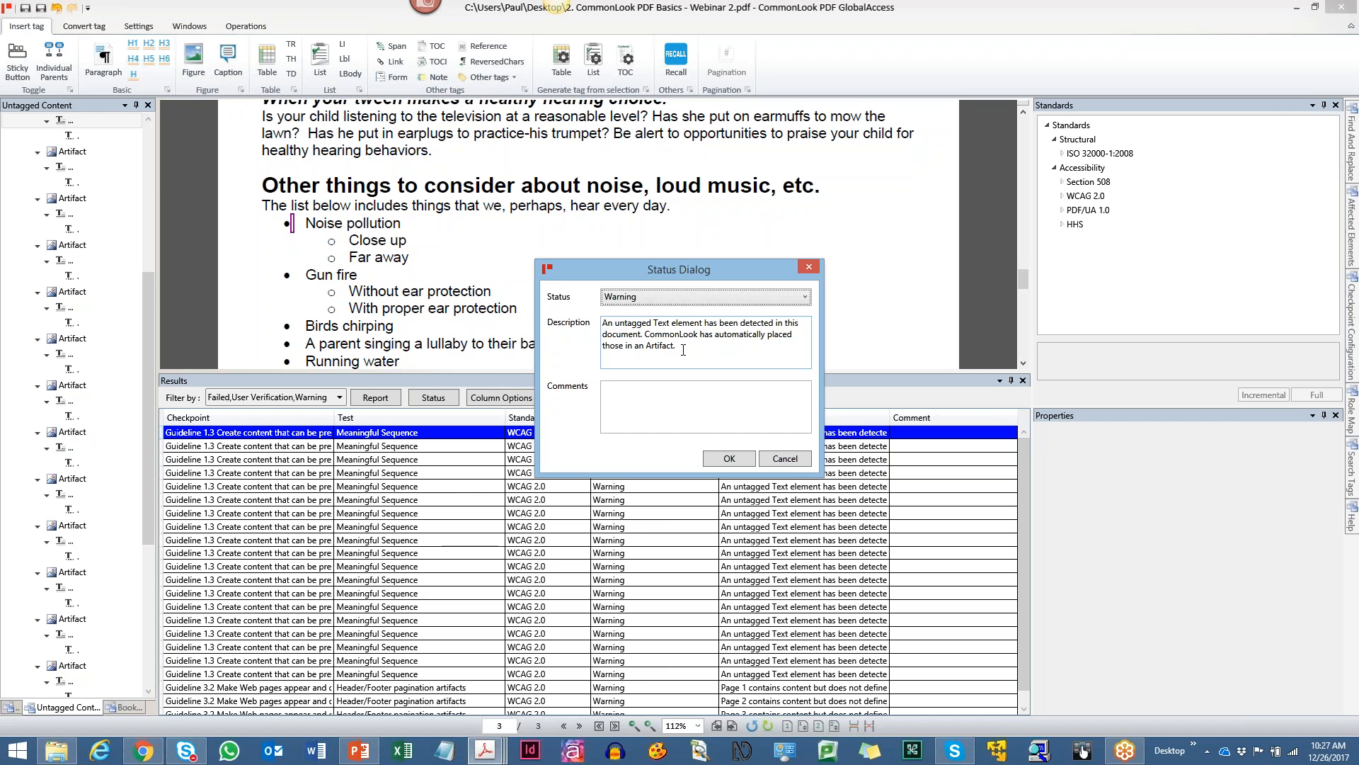
pyautogui.click(788, 458)
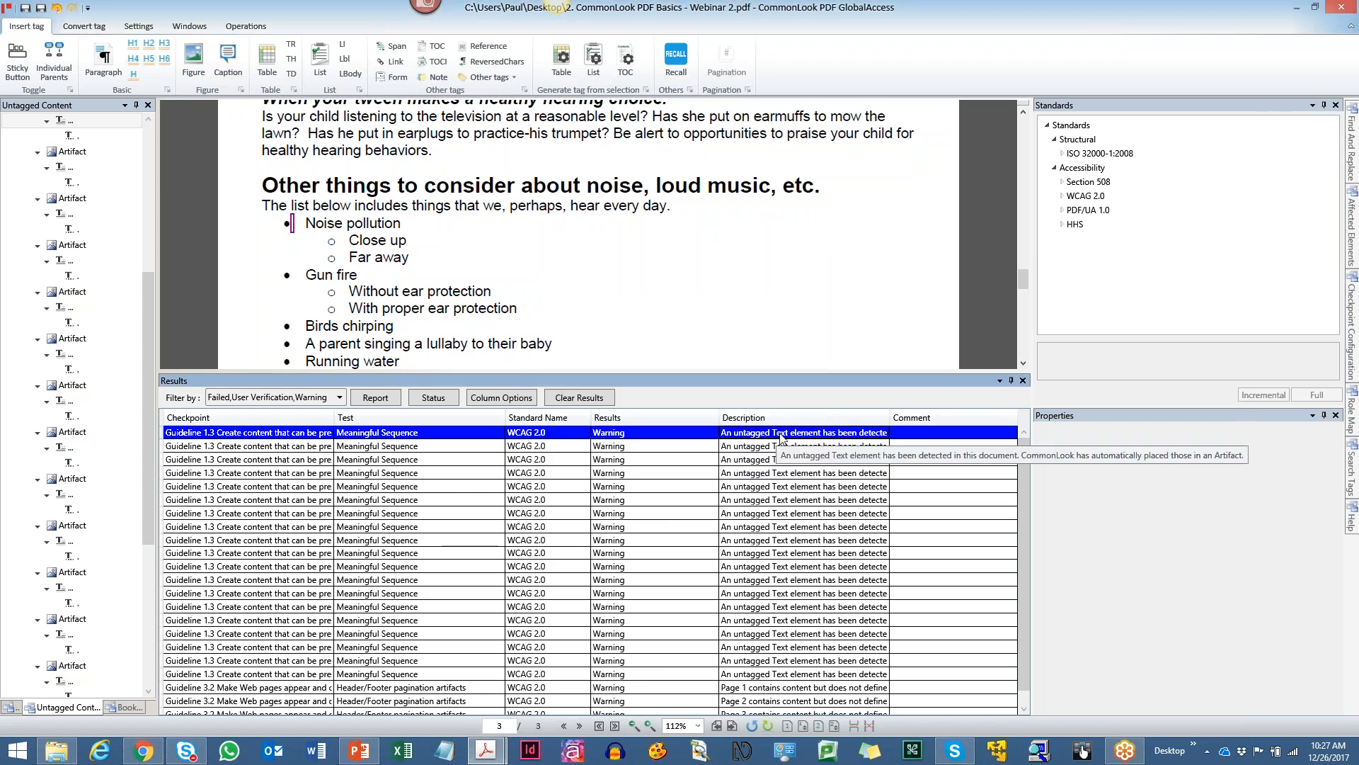
# Set the checkpoint status of all "Meaningful Sequence" warnings to Passed at once.
pyautogui.keyDown('shift'); pyautogui.click(785, 674); pyautogui.keyUp('shift')
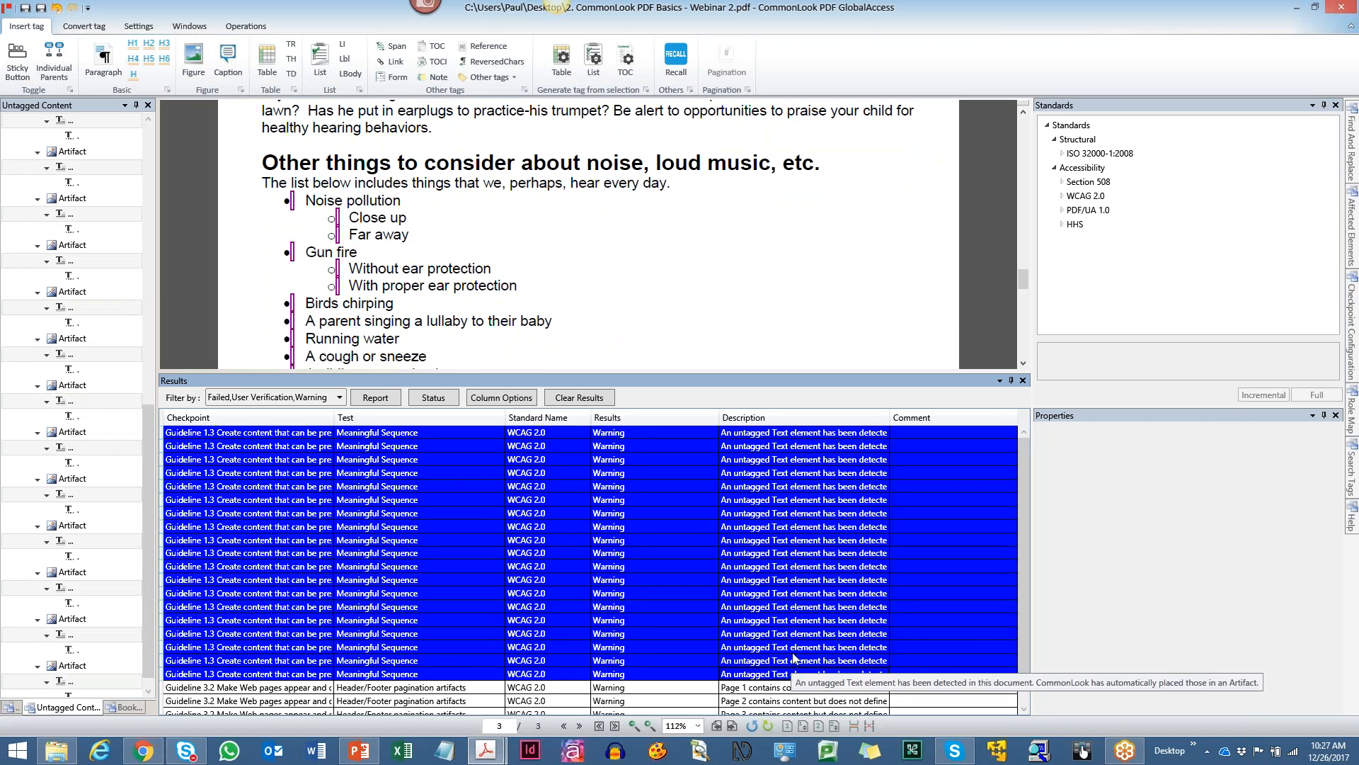
pyautogui.rightClick(779, 435)
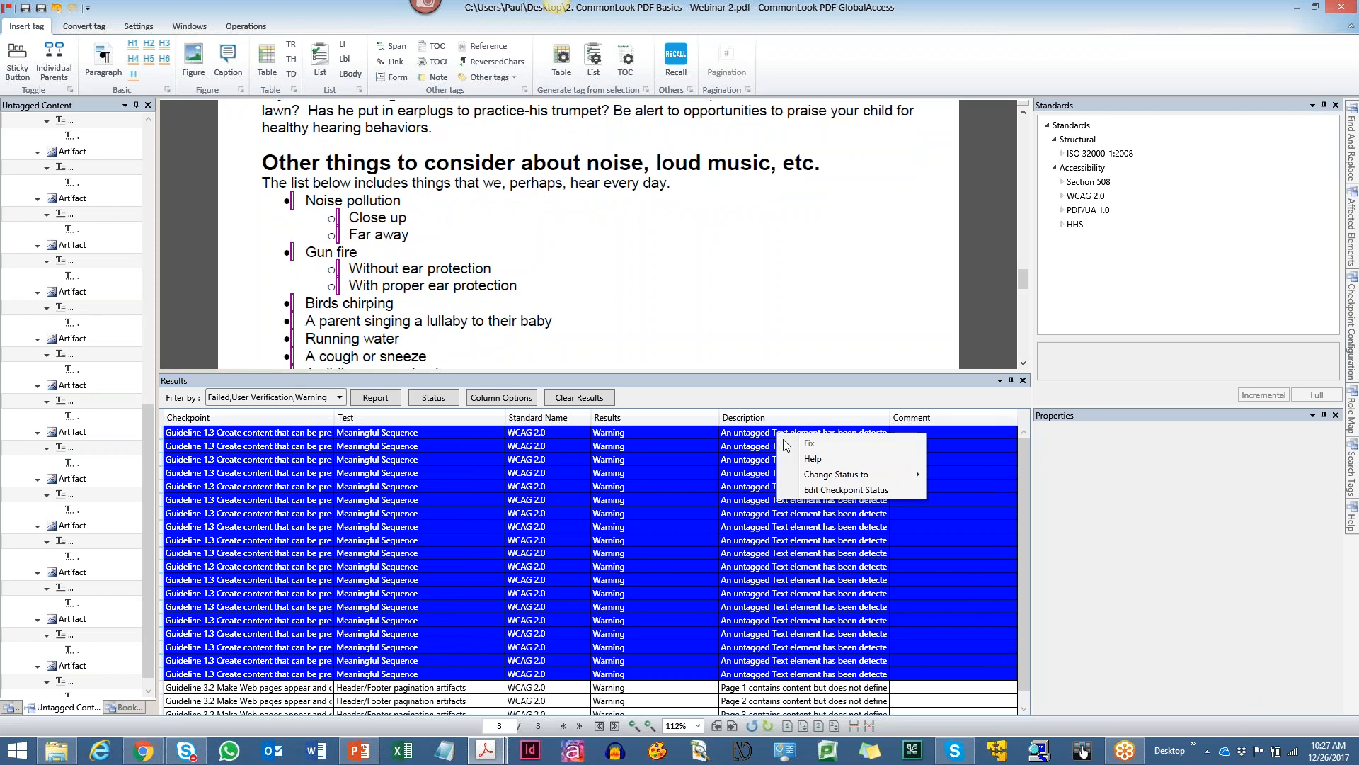
pyautogui.click(846, 489)
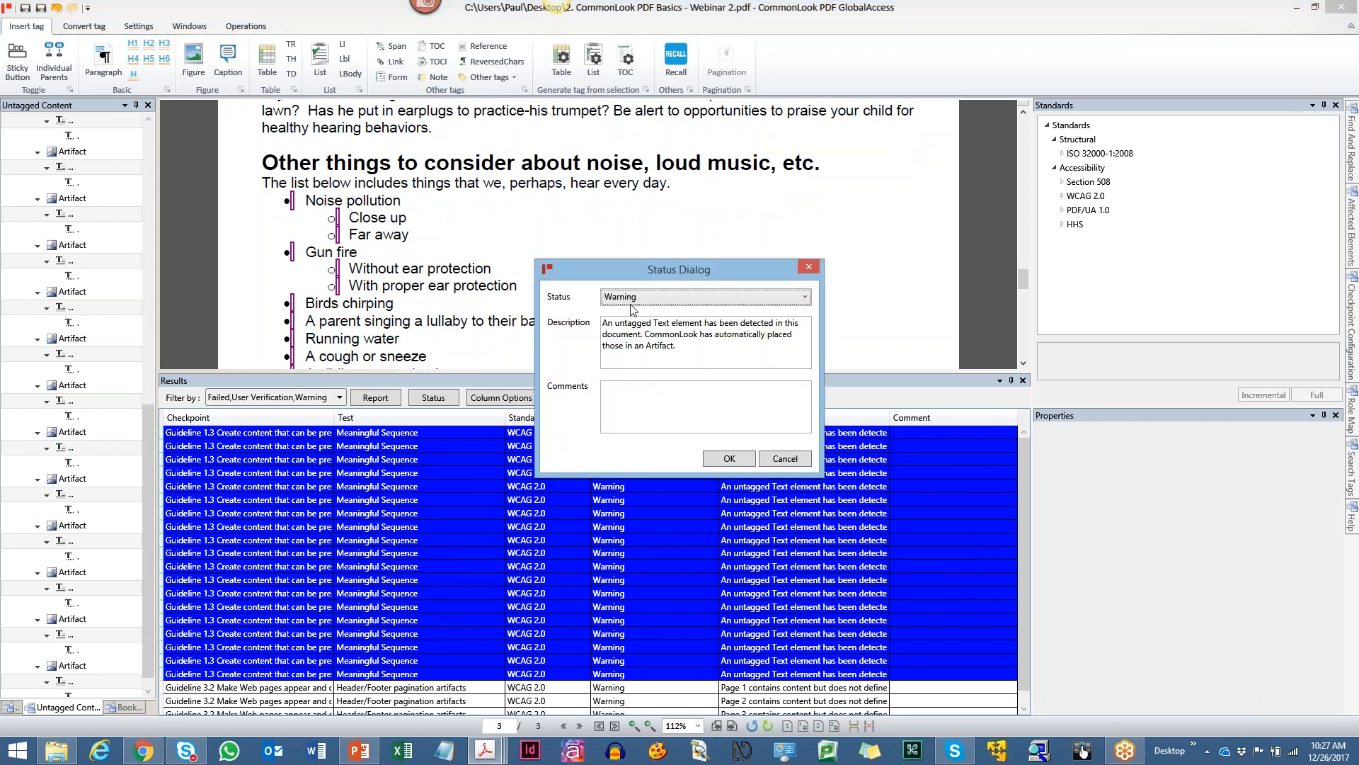
pyautogui.click(630, 303)
pyautogui.click(637, 308)
pyautogui.click(727, 460)
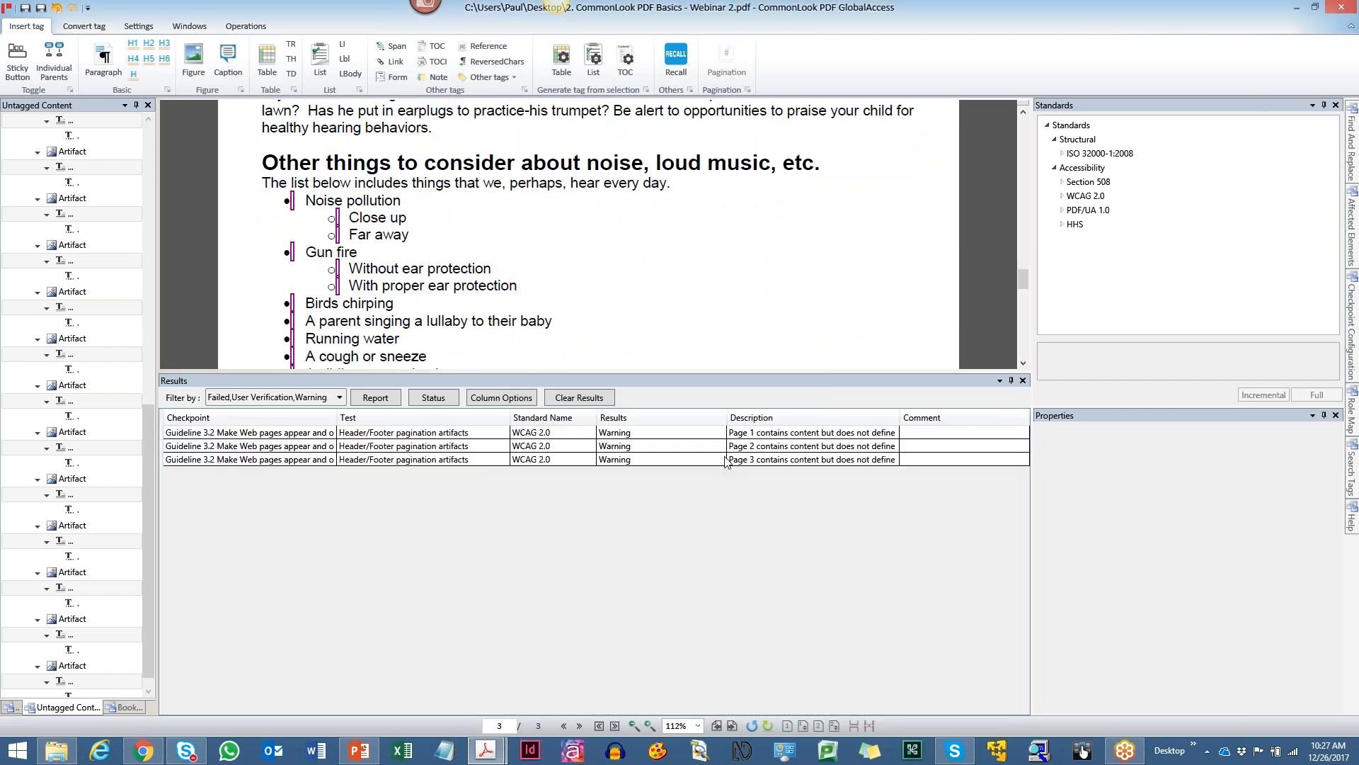
# Examine the "Header/Footer pagination artifacts" warnings for pages 1 to 3 and read the full description of the page 1 warning, leaving its status unchanged.
pyautogui.click(765, 434)
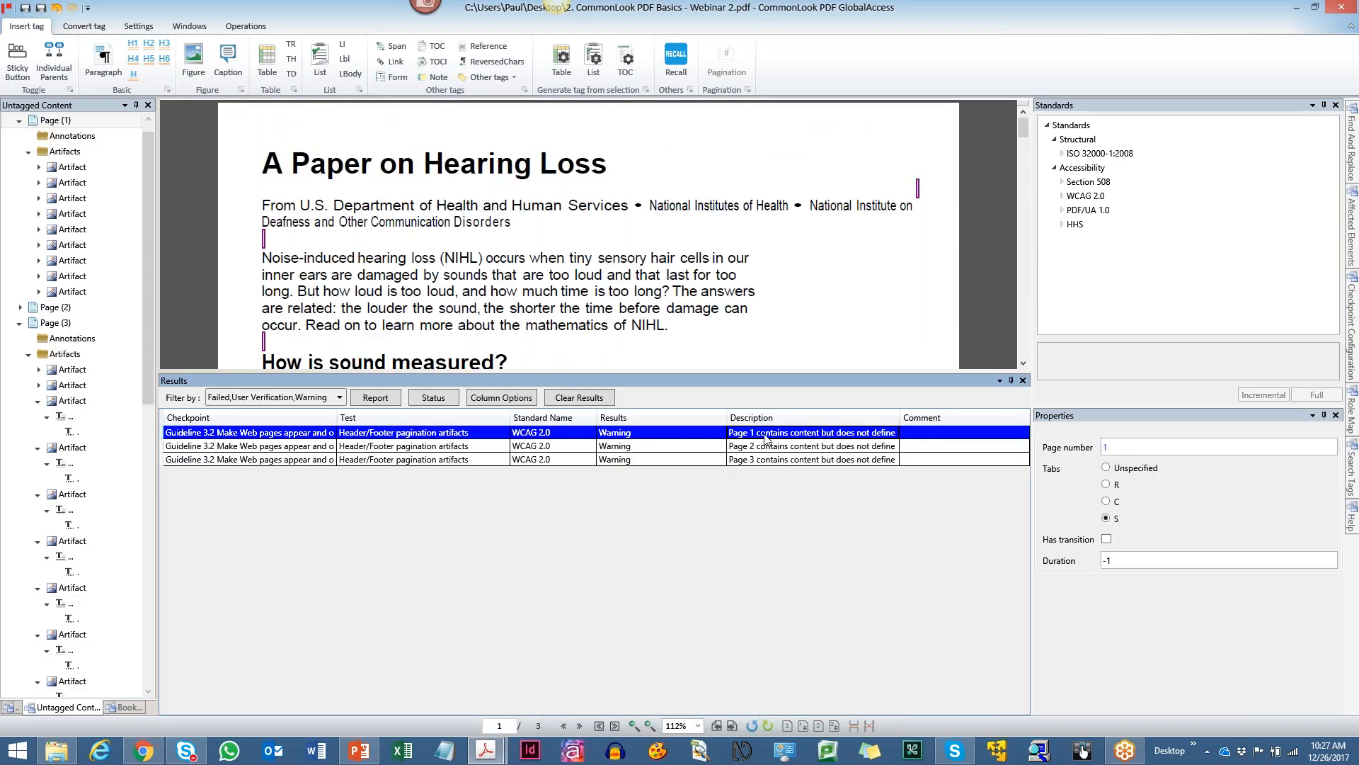
pyautogui.click(770, 447)
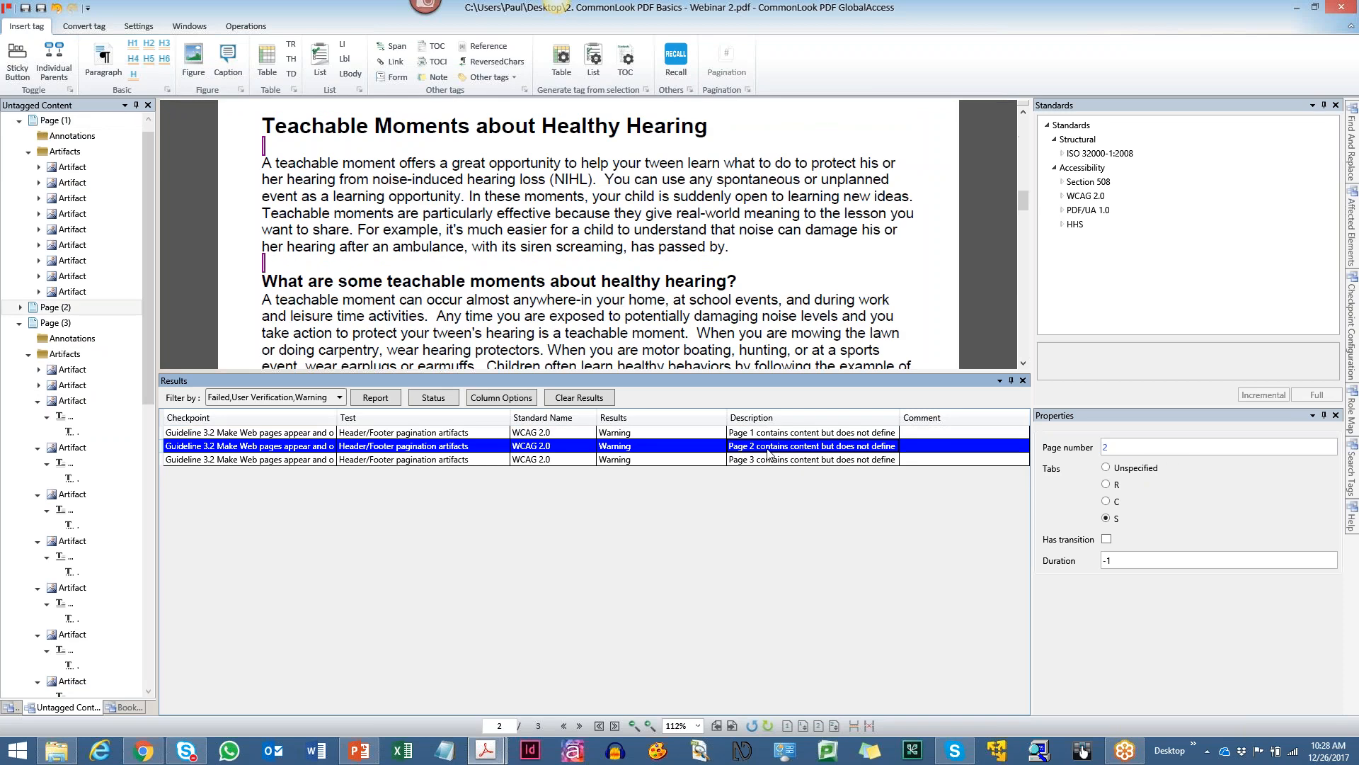
pyautogui.click(771, 460)
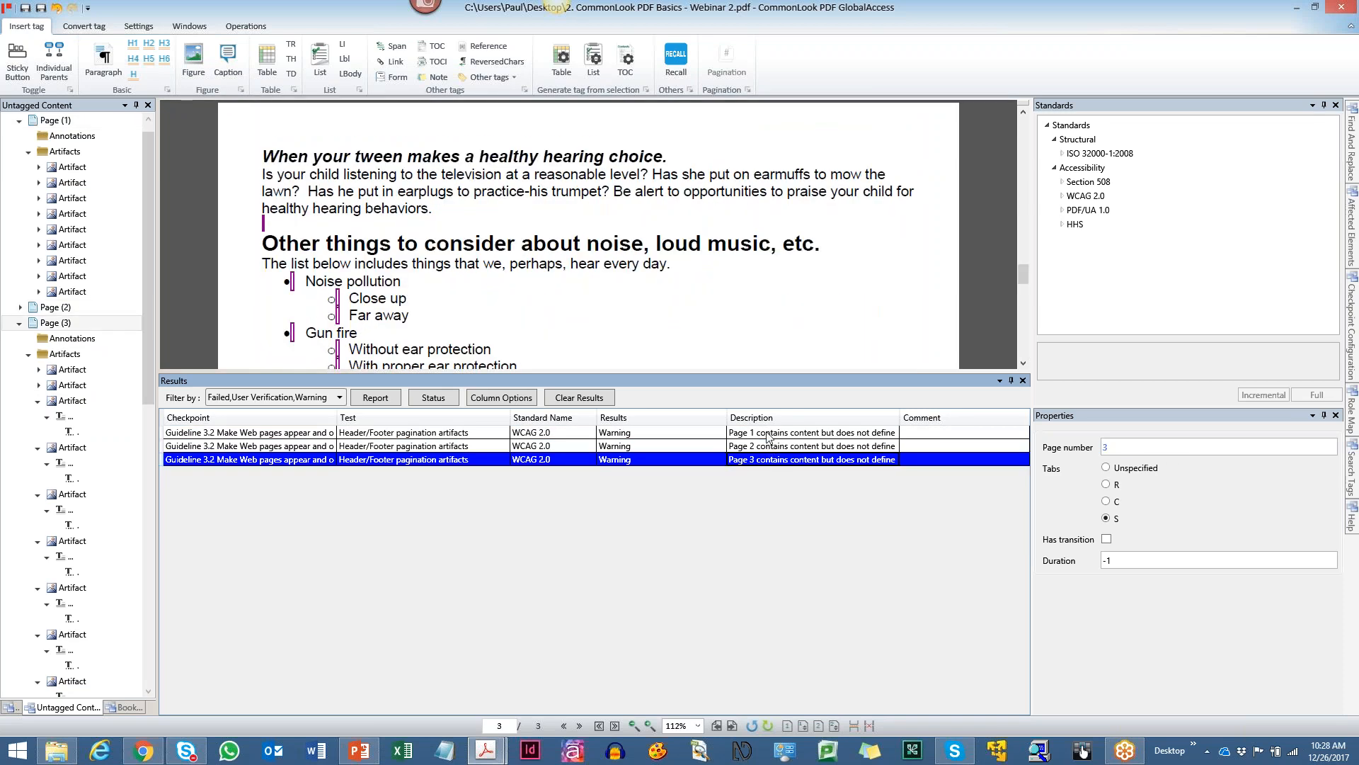
pyautogui.rightClick(769, 433)
pyautogui.click(817, 487)
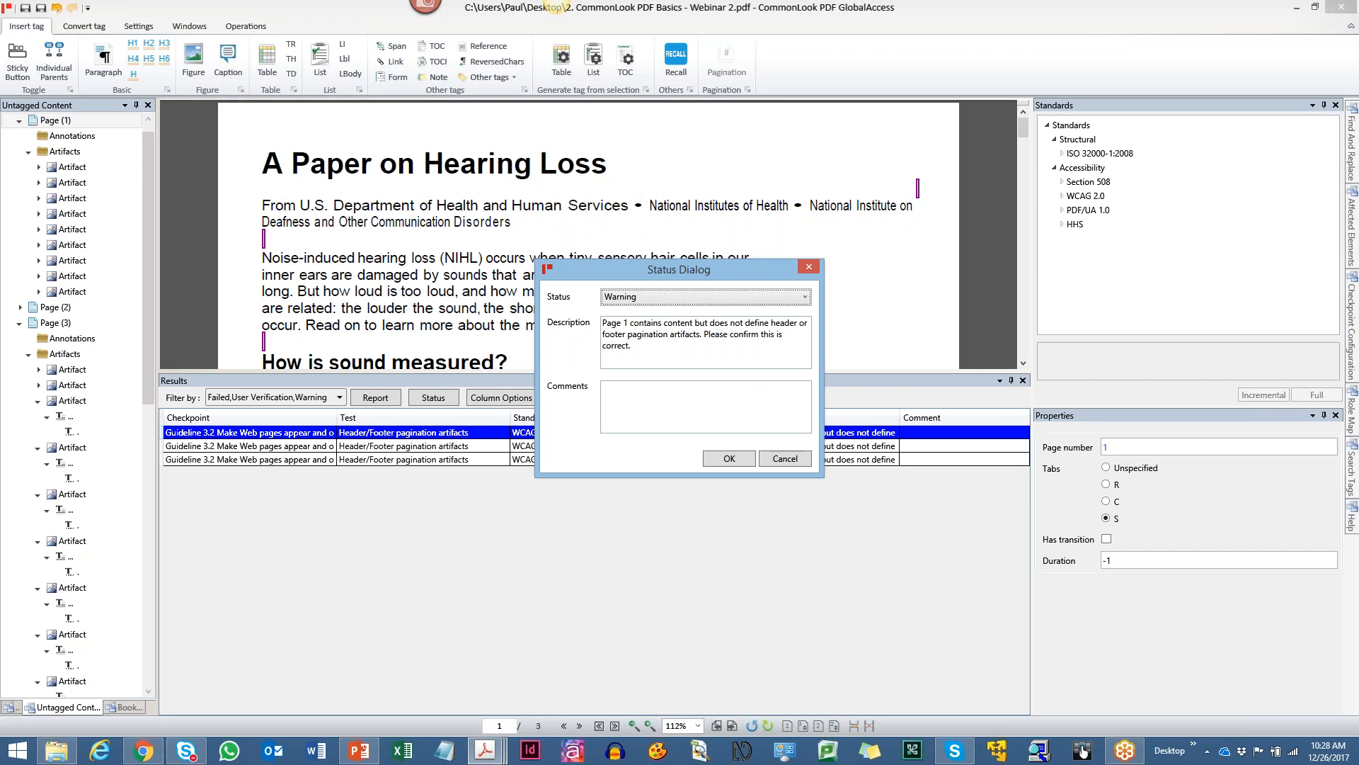
pyautogui.click(784, 461)
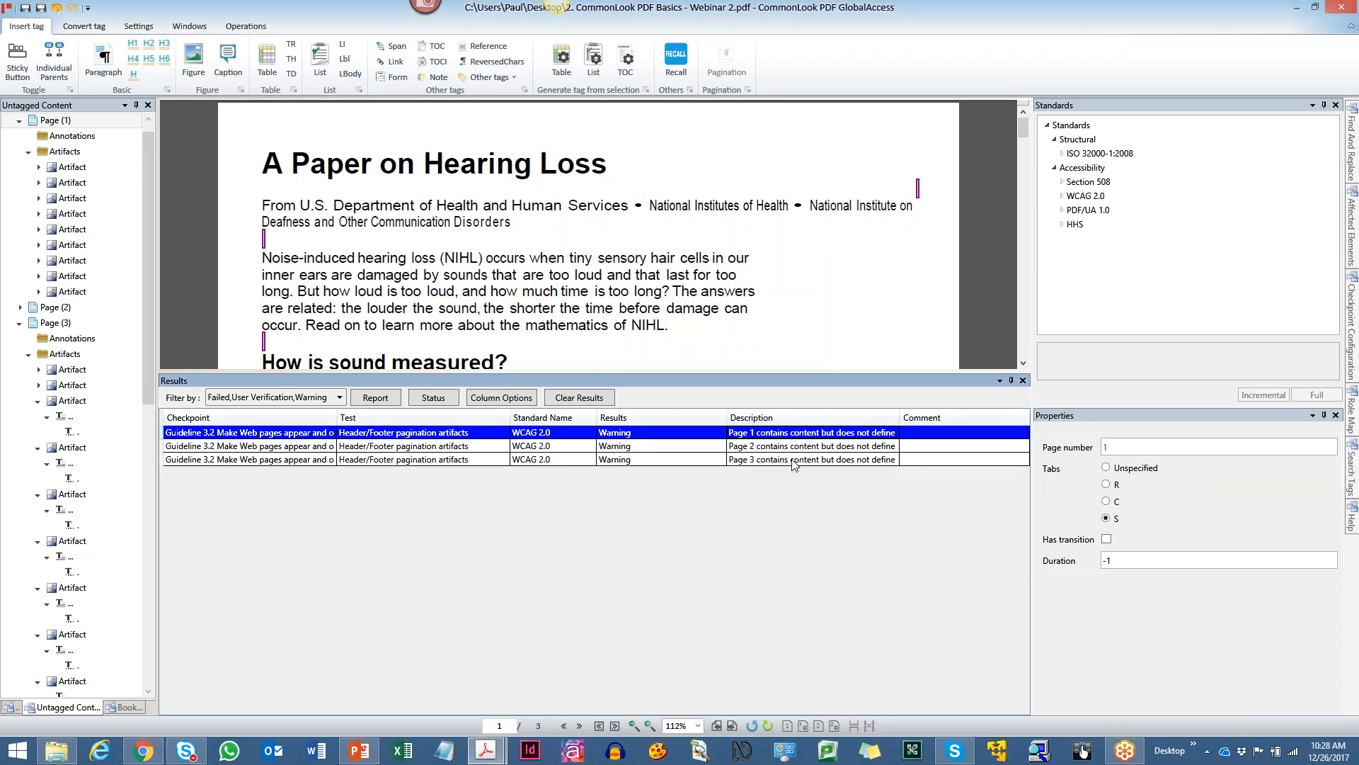
# Set the status of all three "Header/Footer pagination artifacts" warnings to Passed at once.
pyautogui.keyDown('shift'); pyautogui.click(794, 460); pyautogui.keyUp('shift')
pyautogui.rightClick(794, 460)
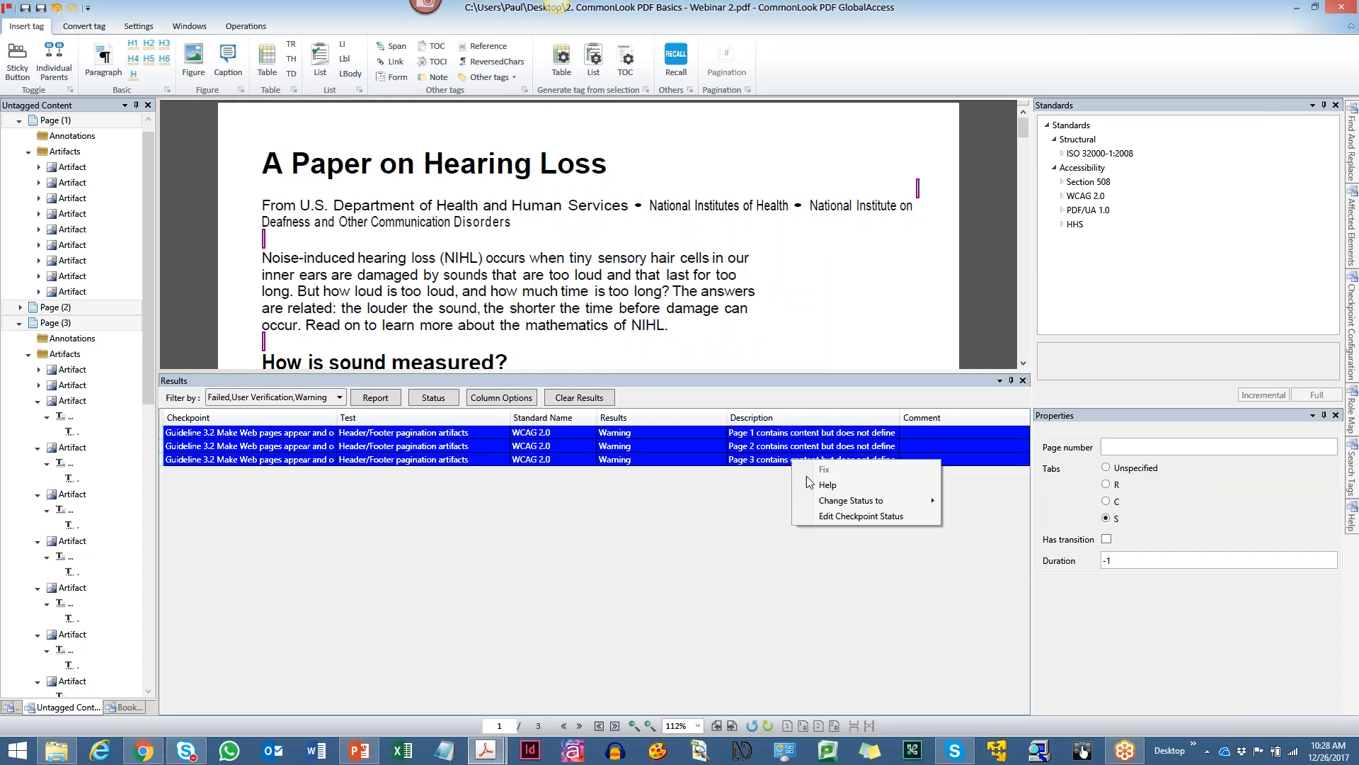
pyautogui.click(838, 516)
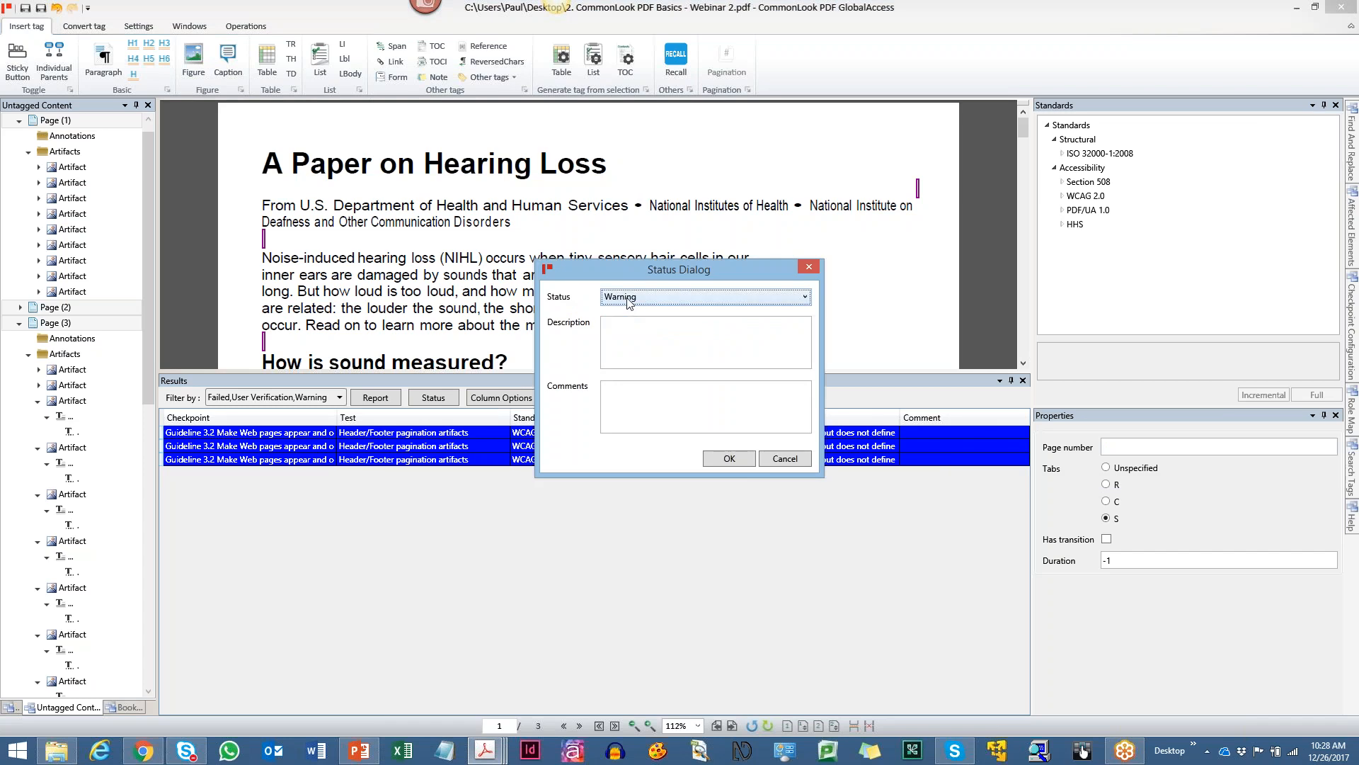
pyautogui.click(627, 302)
pyautogui.click(807, 273)
pyautogui.click(798, 460)
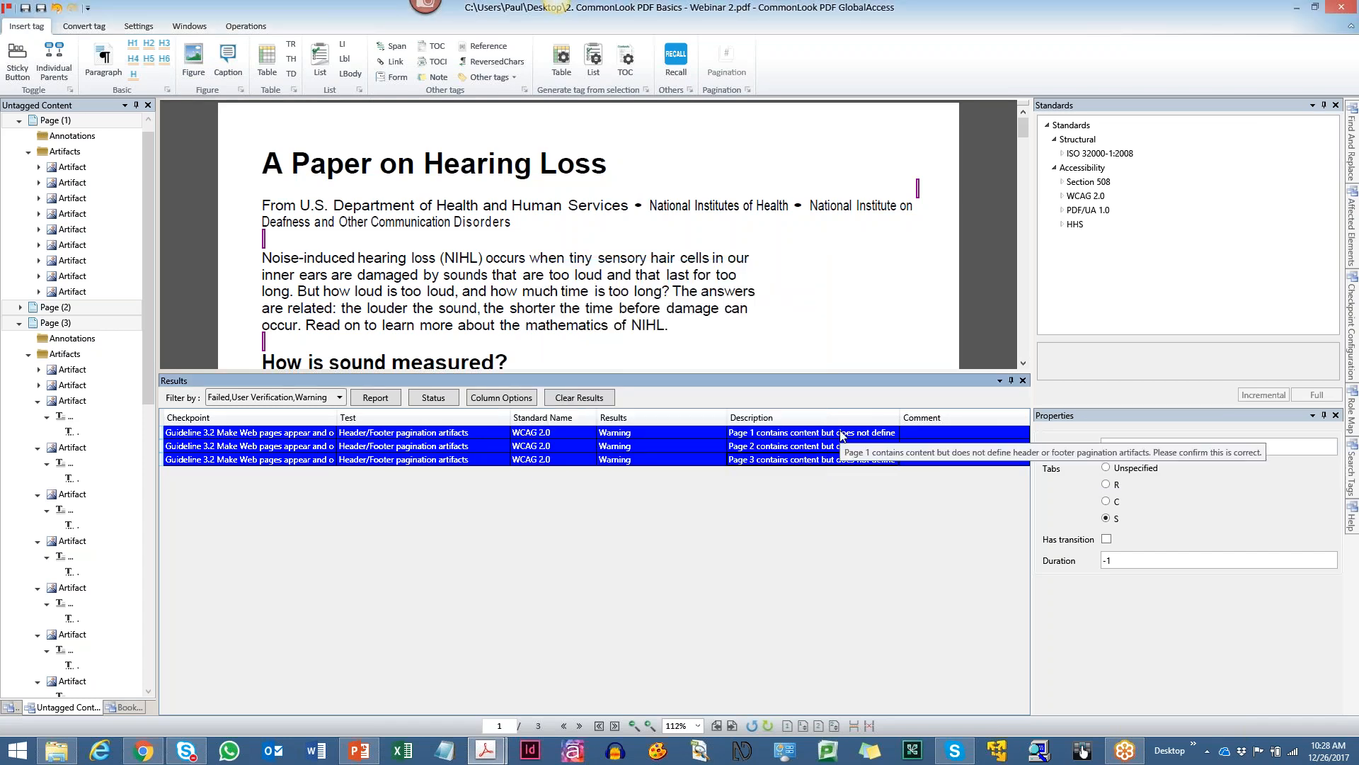
pyautogui.rightClick(842, 433)
pyautogui.moveTo(906, 478)
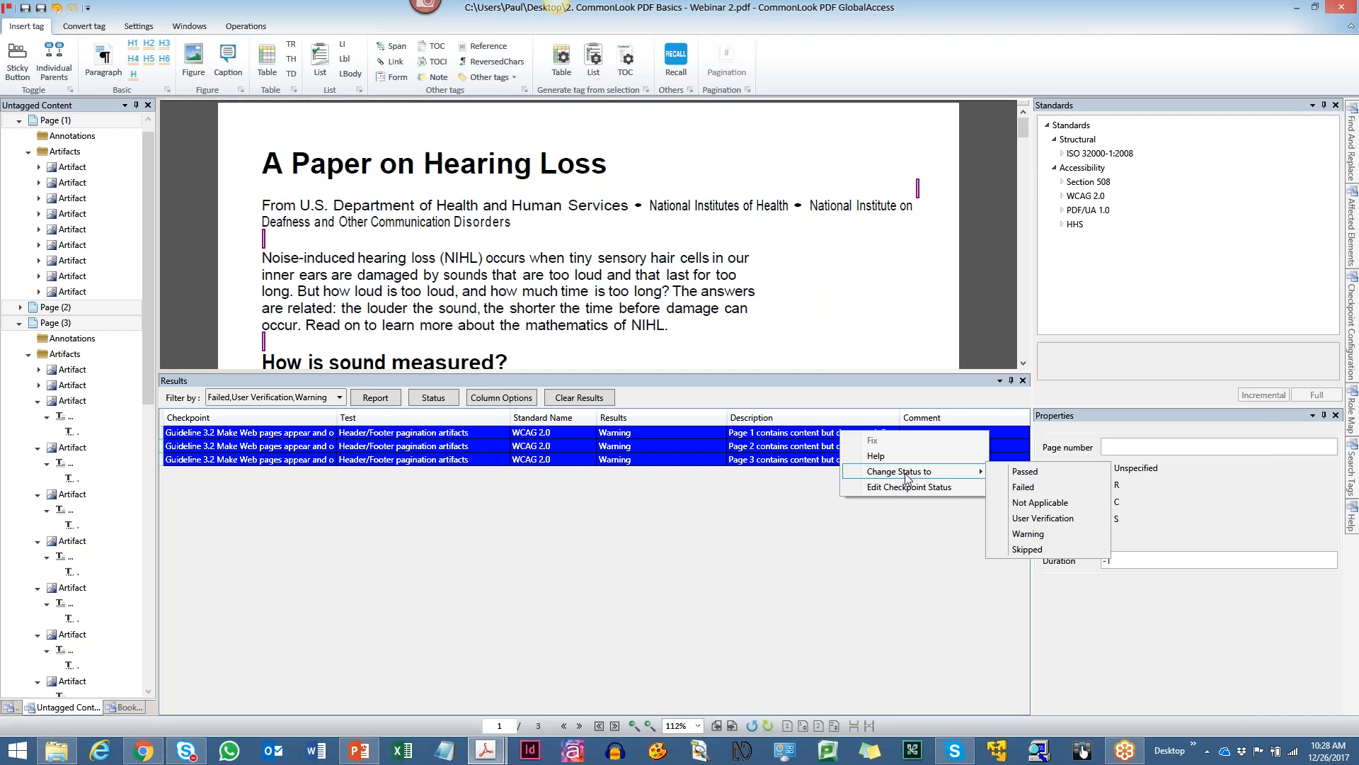
pyautogui.click(1052, 469)
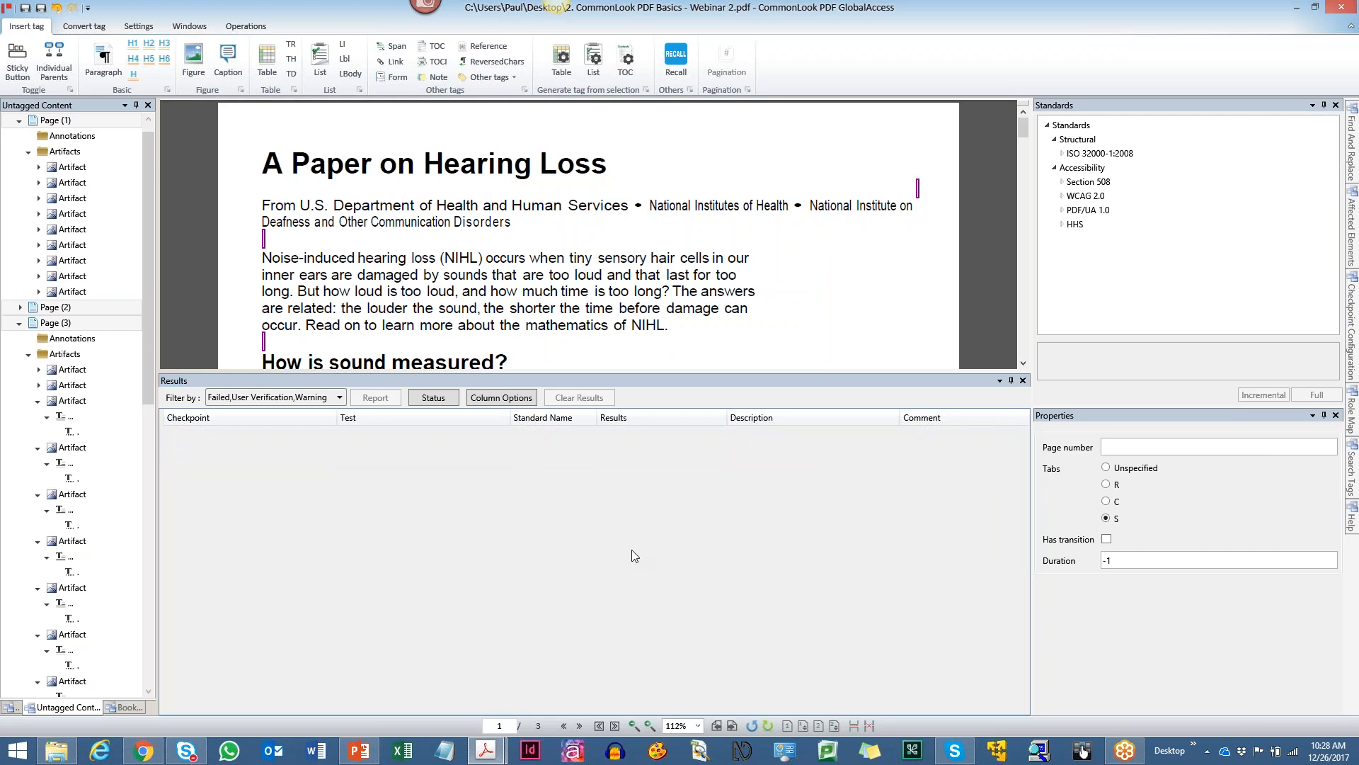
# Filter the results by All and look through the complete list of checkpoint results.
pyautogui.click(254, 397)
pyautogui.click(219, 417)
pyautogui.click(233, 398)
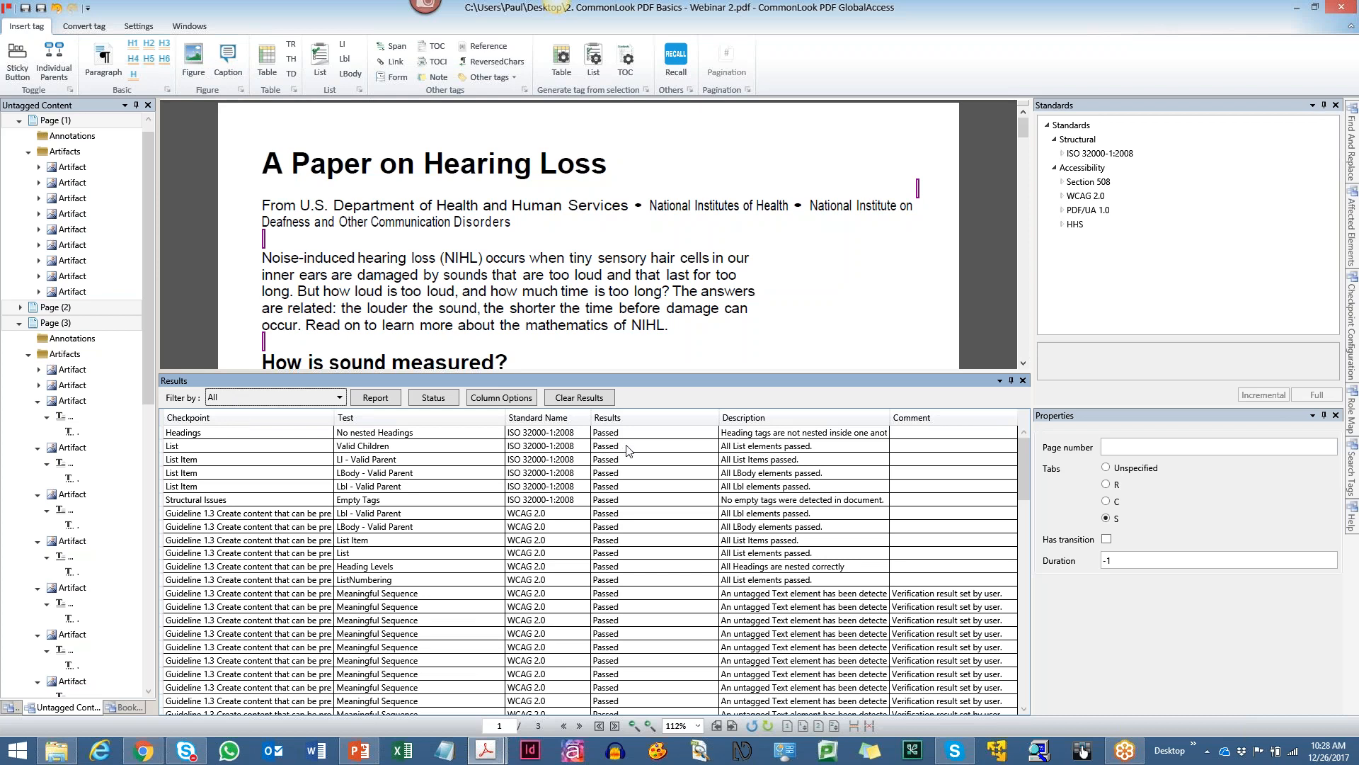
pyautogui.scroll(-10, 627, 451)
pyautogui.scroll(-15, 628, 451)
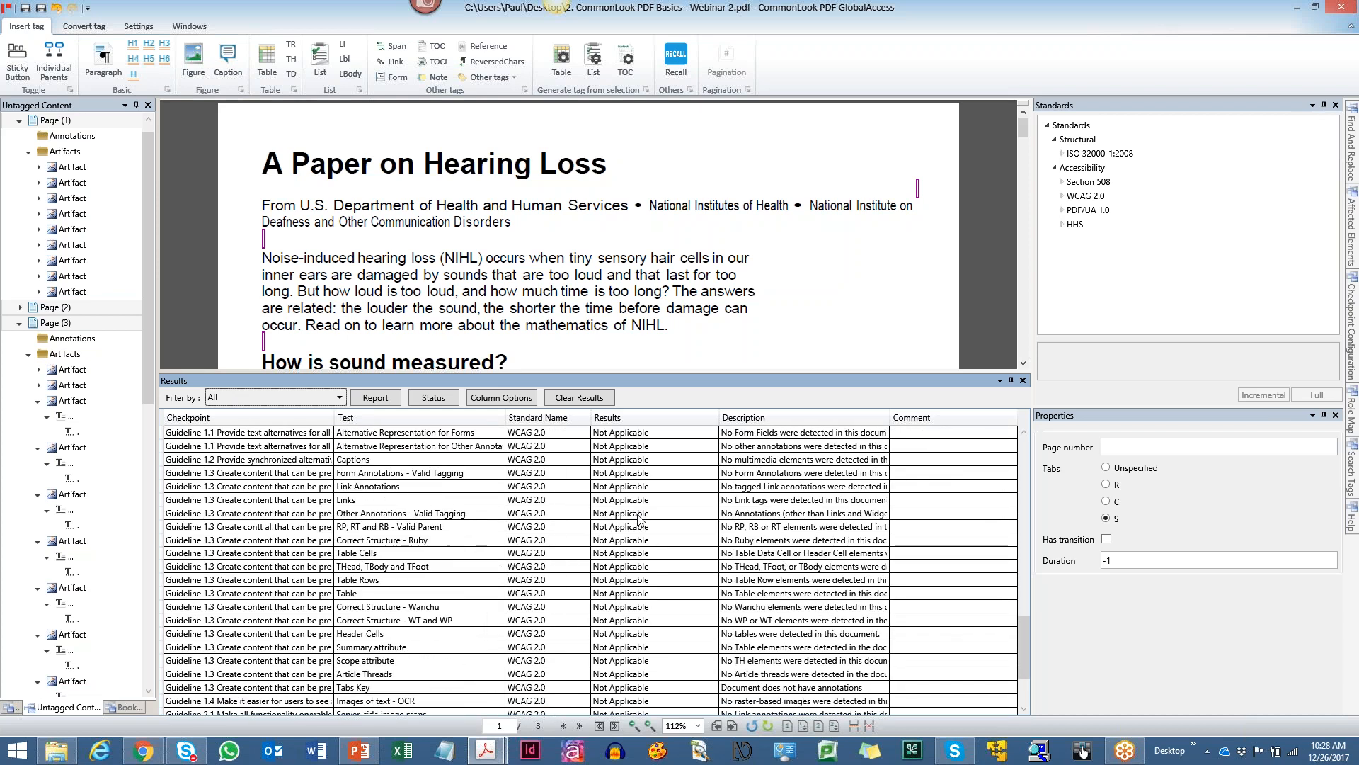
pyautogui.scroll(15, 640, 520)
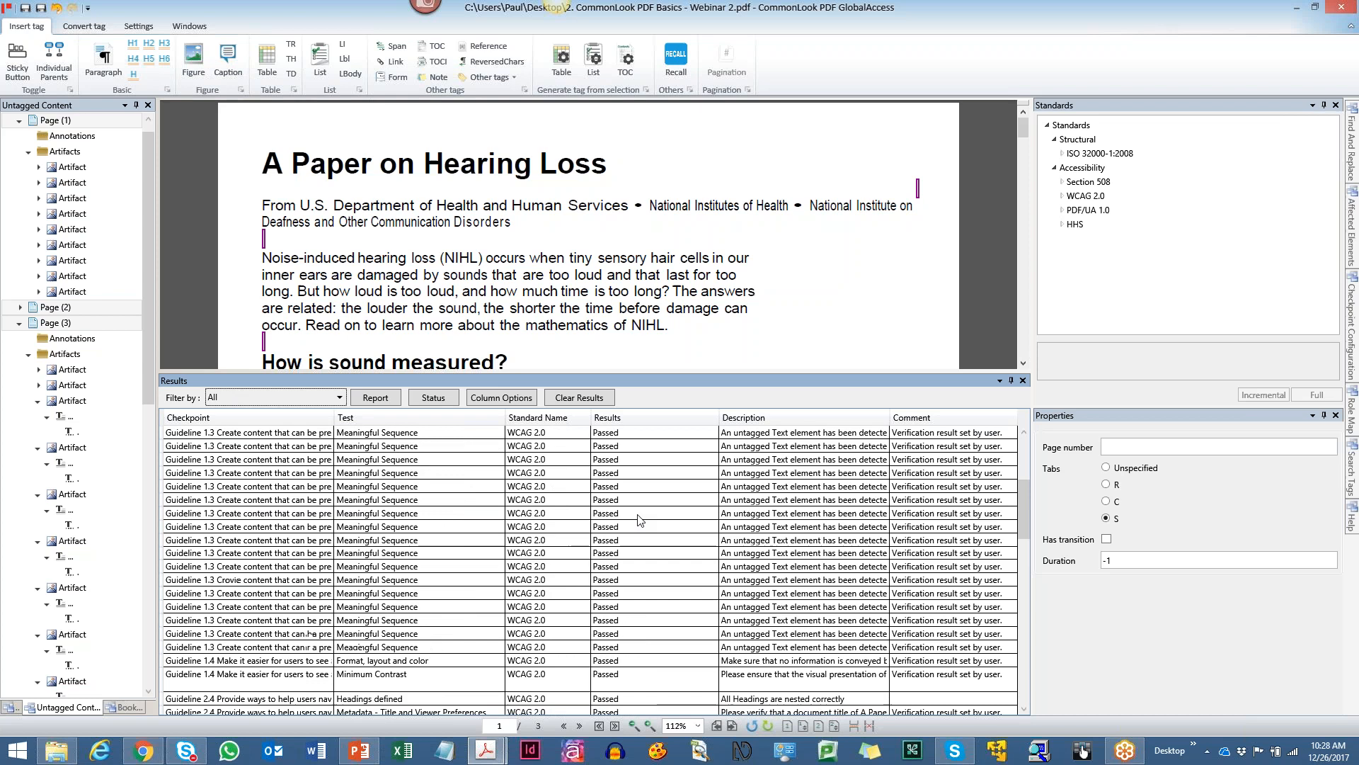
pyautogui.scroll(5, 639, 520)
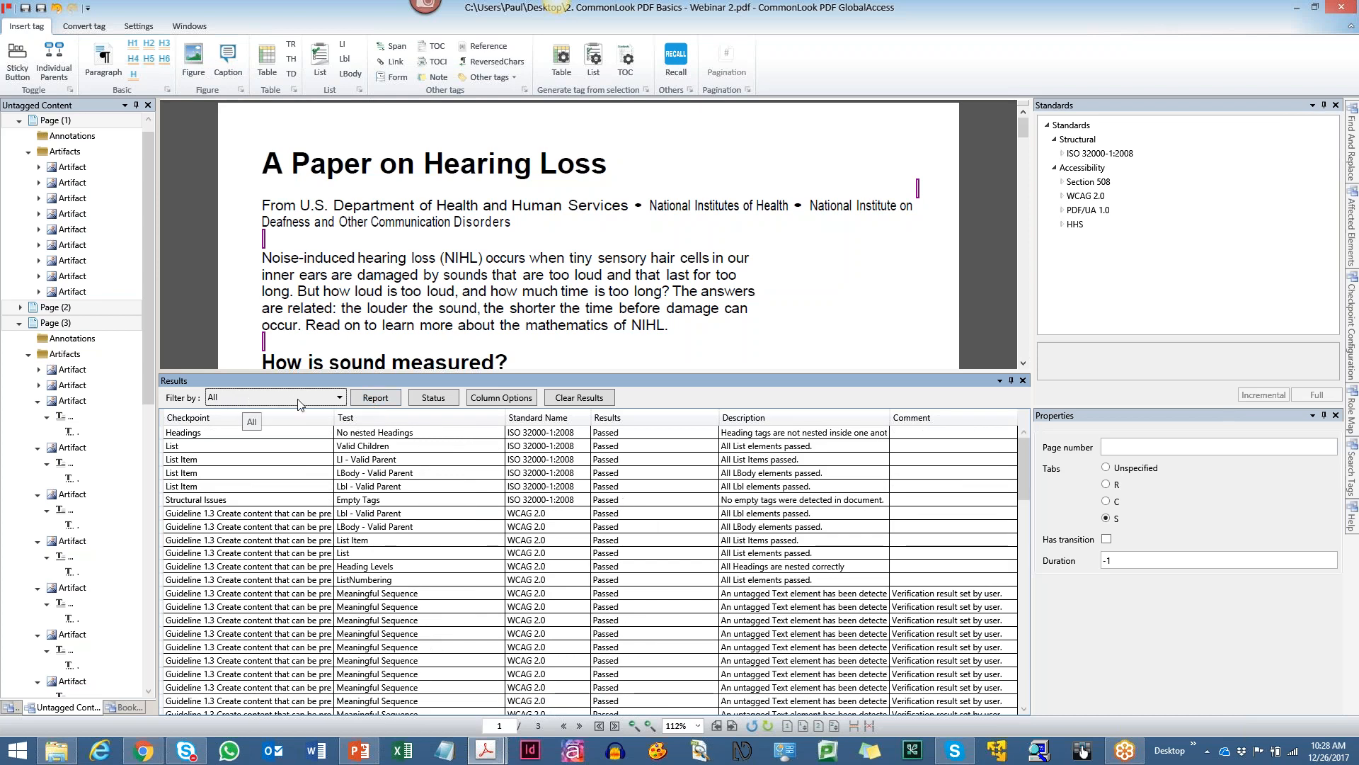
# Save a report of the results to the Desktop as the html file "2. CommonLook PDF Basics - Webinar 2".
pyautogui.click(376, 401)
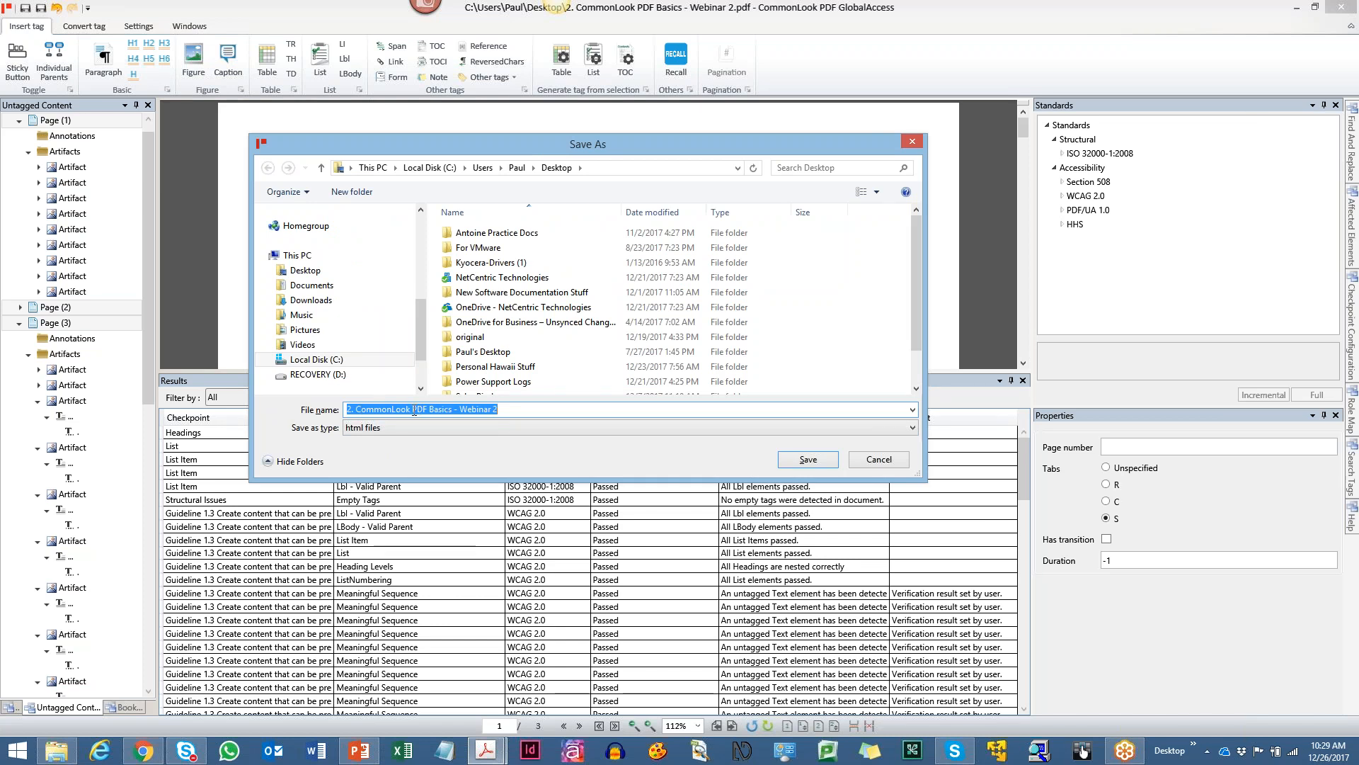
pyautogui.click(808, 460)
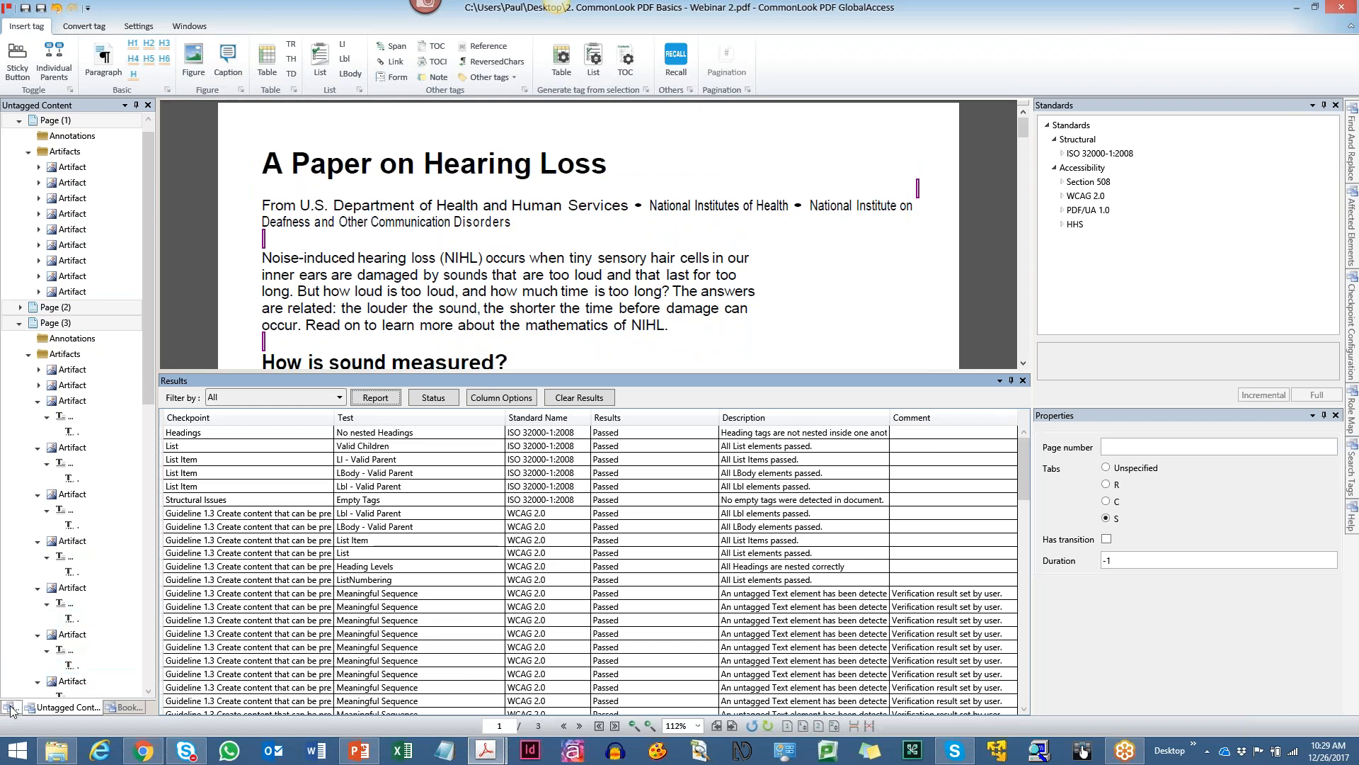
pyautogui.press('ctrl')
pyautogui.press('ctrl')
pyautogui.press('ctrl')
pyautogui.press('ctrl')
pyautogui.press('ctrl')
pyautogui.press('ctrl')
# Display the tag tree and create a Document tag under the Tags root that encloses all existing tags.
pyautogui.click(190, 27)
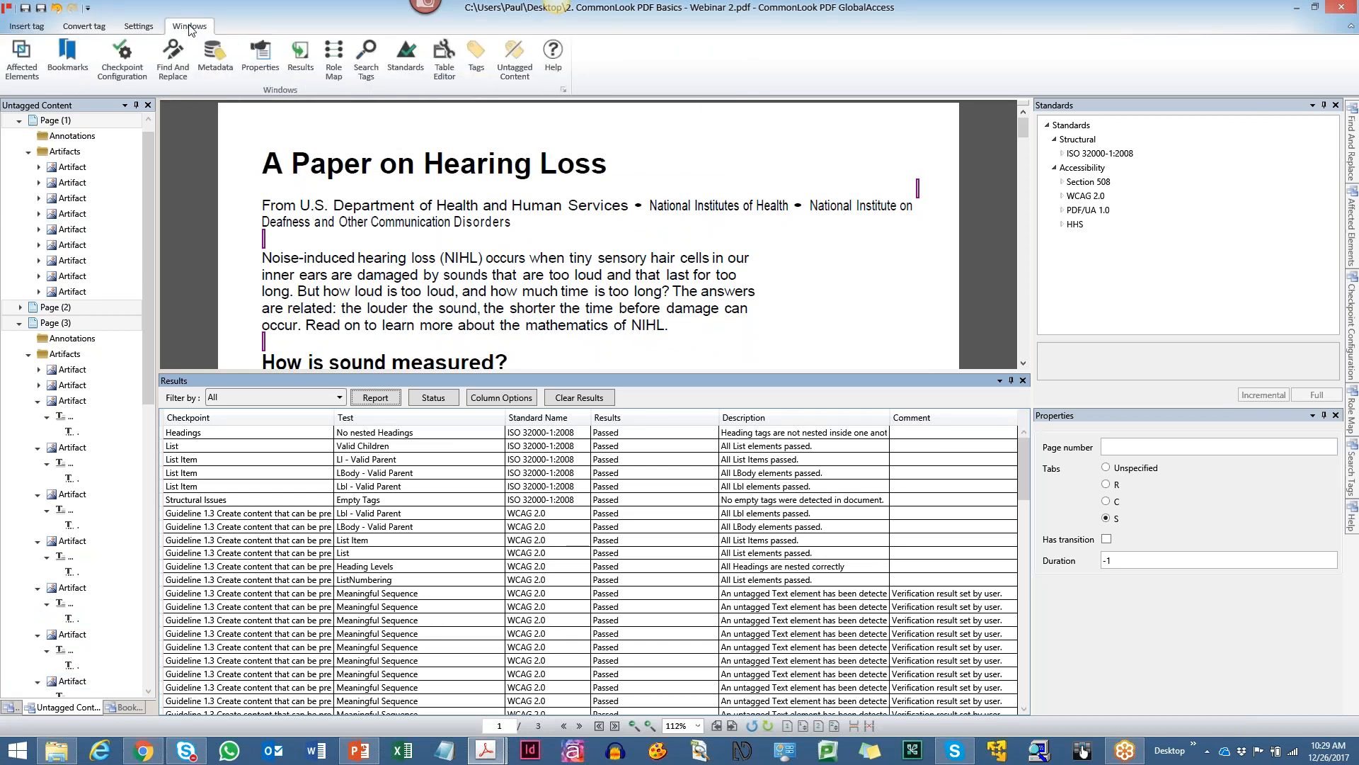
pyautogui.click(475, 54)
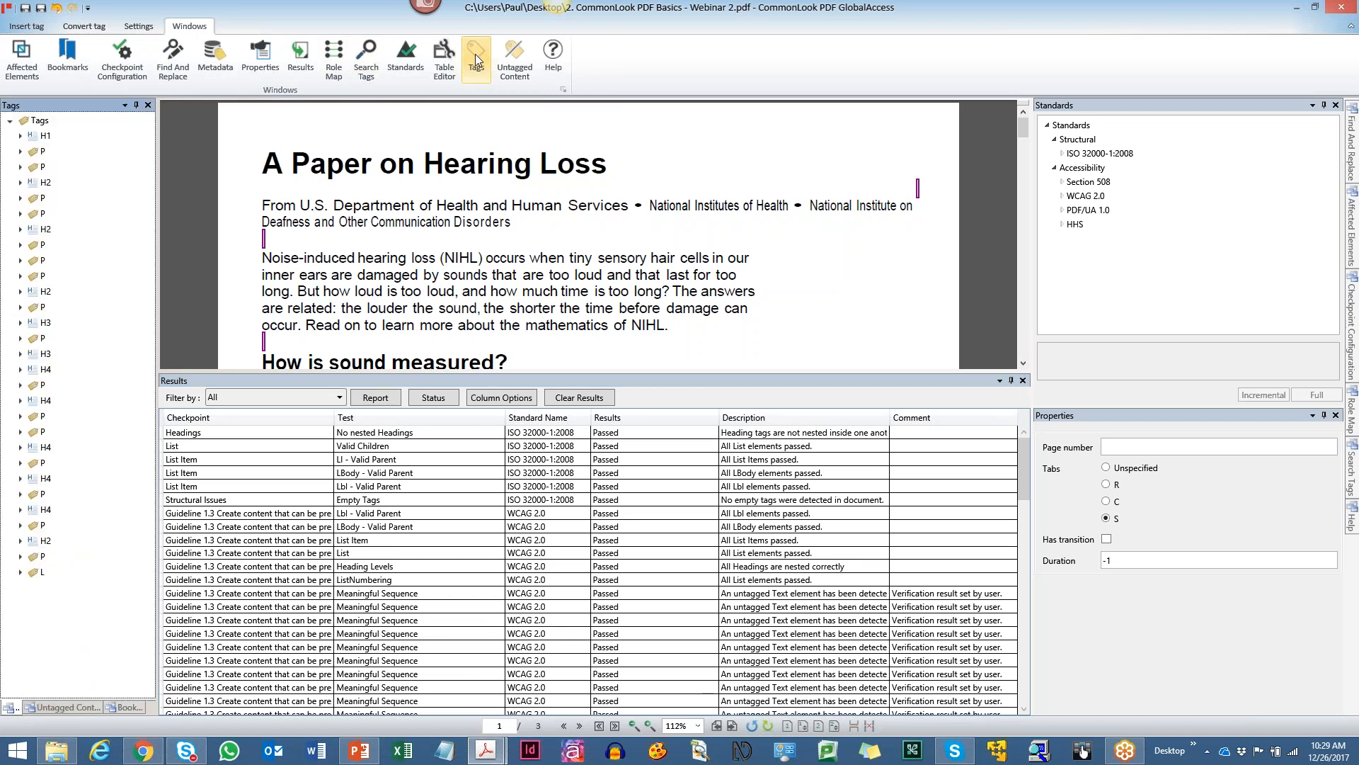
pyautogui.click(50, 122)
pyautogui.rightClick(49, 122)
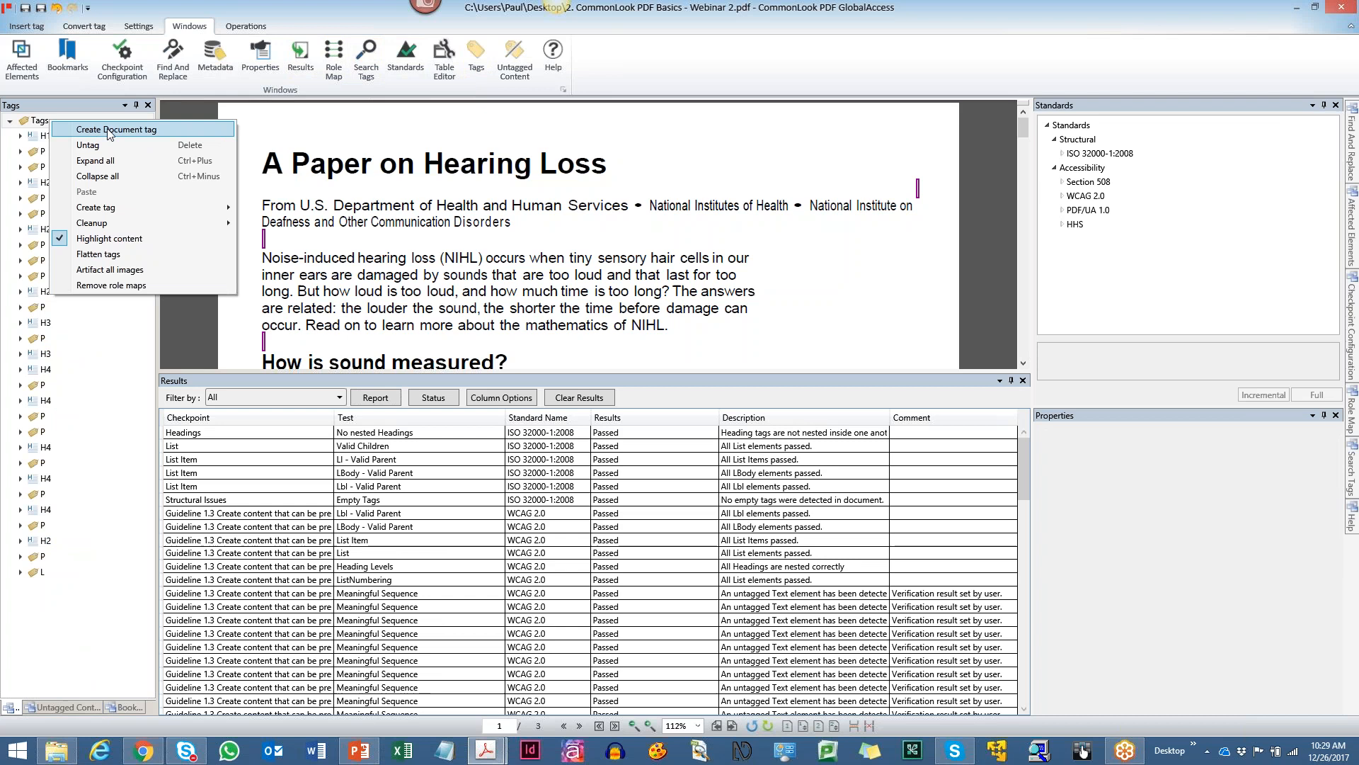
pyautogui.click(107, 132)
pyautogui.doubleClick(98, 139)
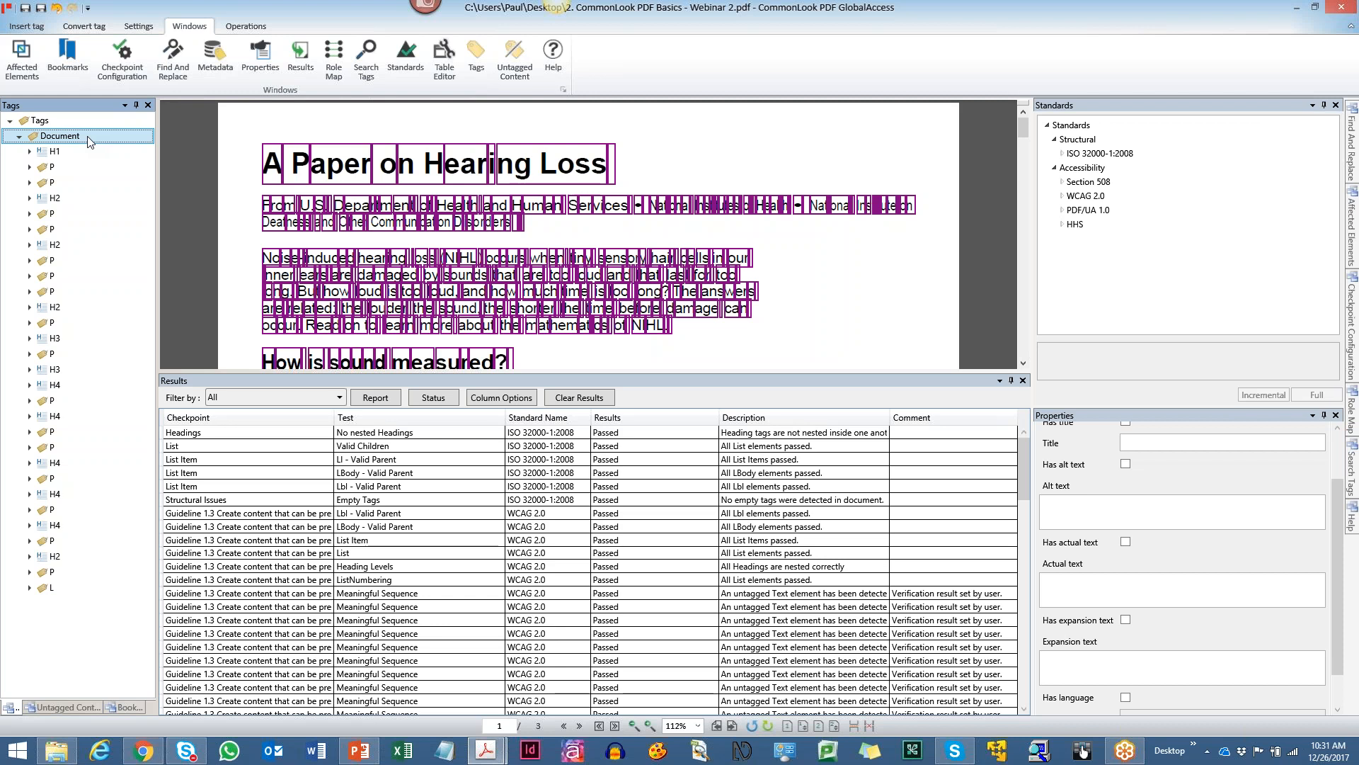
pyautogui.click(1105, 17)
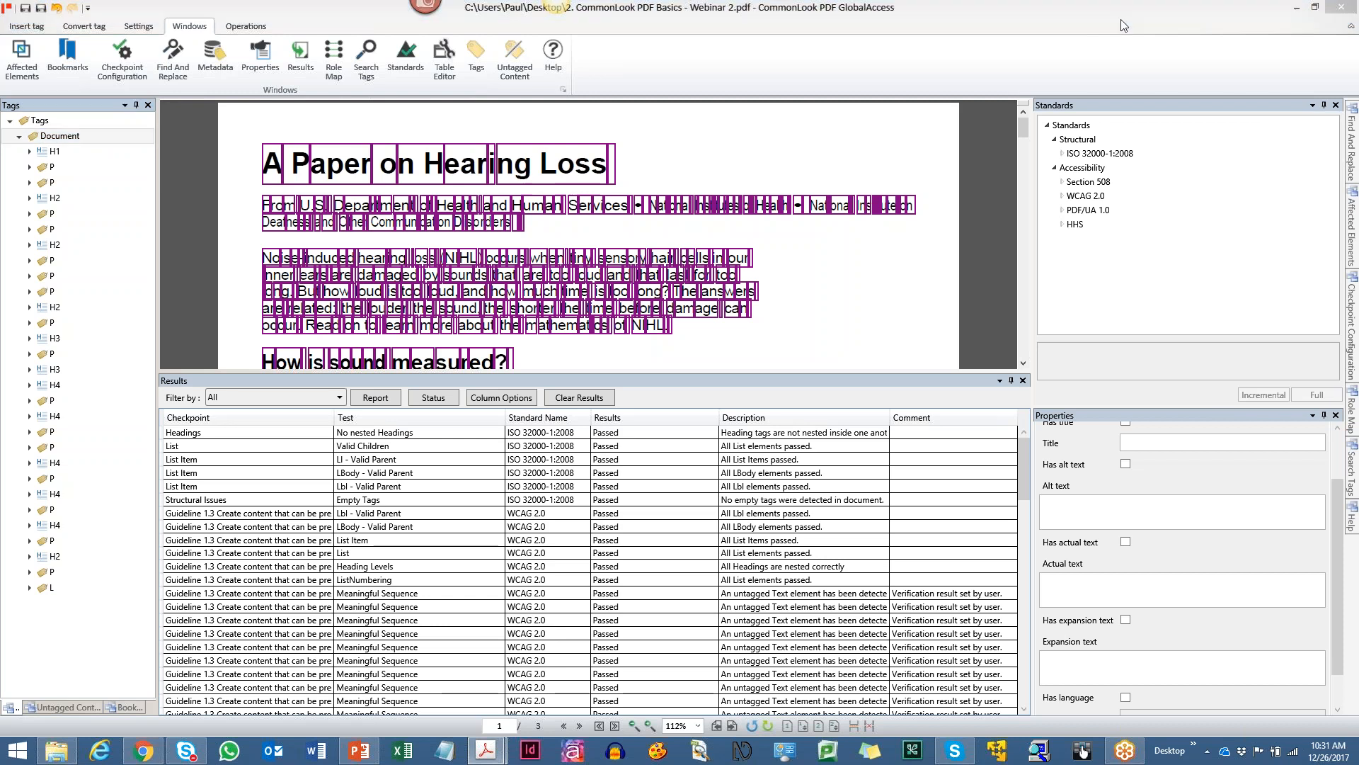